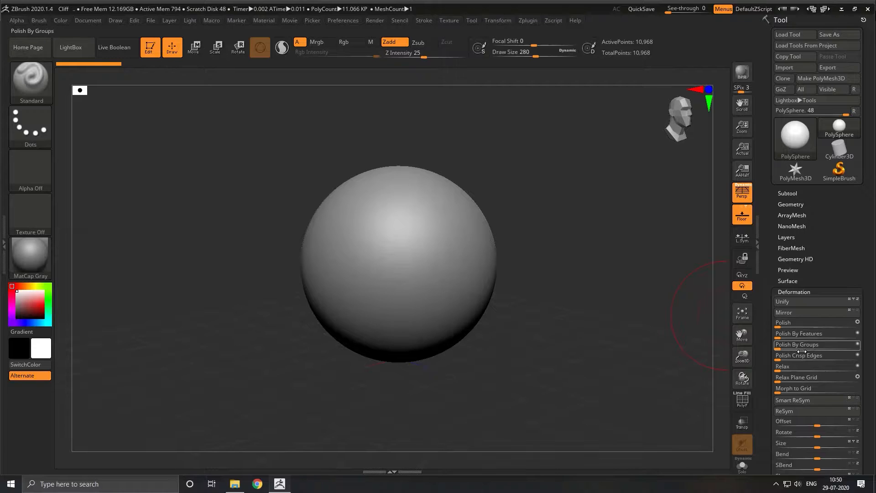
Try to stretch the sphere into a wide ellipsoid with the Size deformation
scroll(765, 379, "down", 2)
scroll(765, 374, "down", 2)
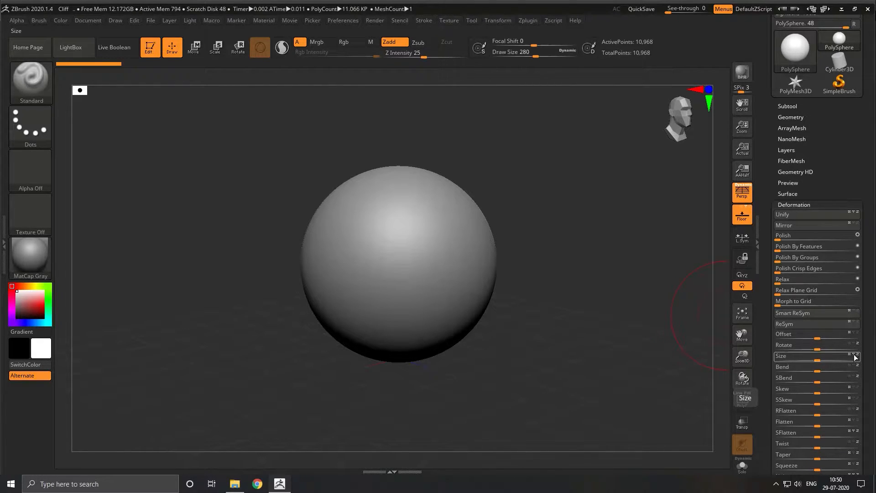
left_click_drag(821, 362, 854, 361)
mouse_move(630, 365)
left_mouse_down()
mouse_move(609, 371)
mouse_move(663, 382)
mouse_move(628, 380)
left_mouse_up()
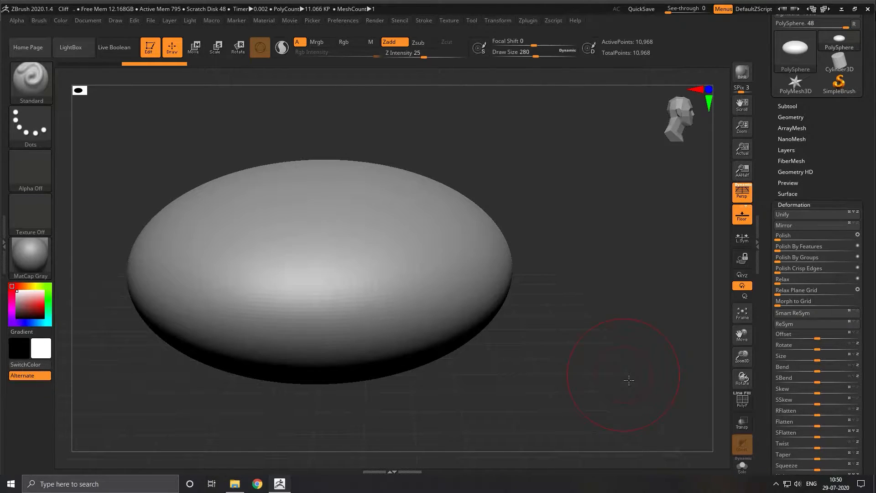
key("ctrl+z")
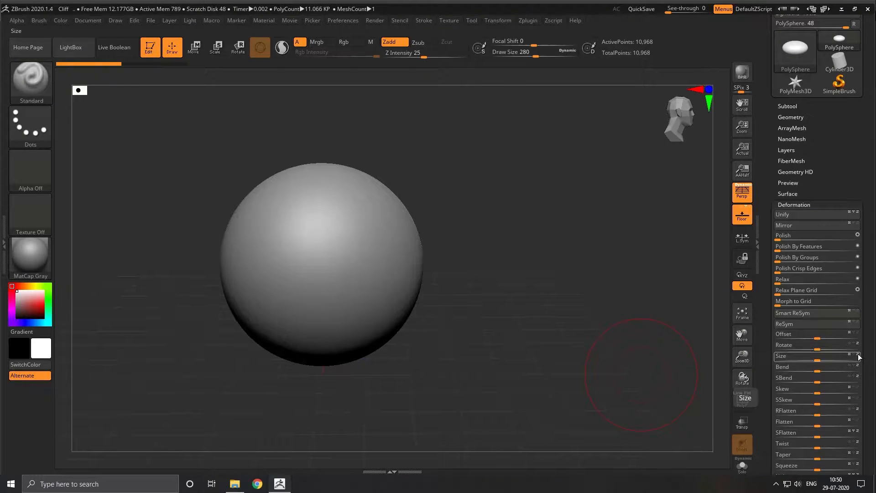
Stretch the sphere lengthwise and enlarge its height with the Size deformation to form an elongated ellipsoid
left_click_drag(820, 359, 547, 360)
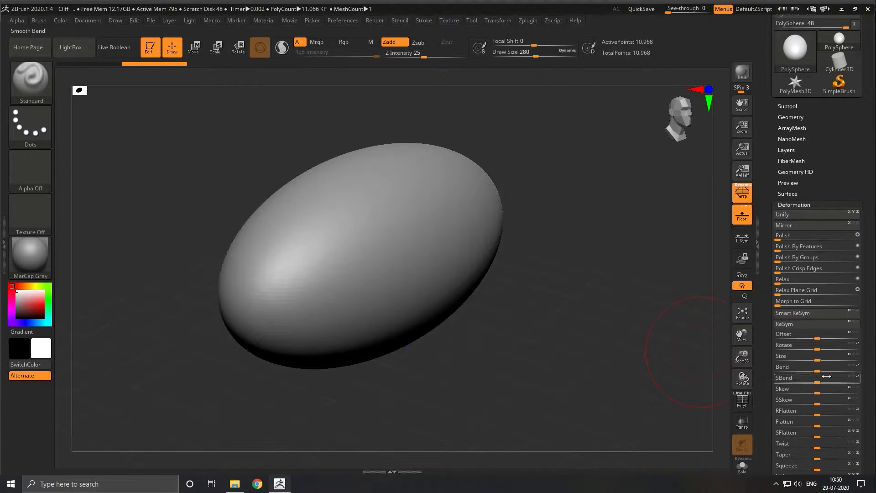
left_click_drag(818, 359, 839, 360)
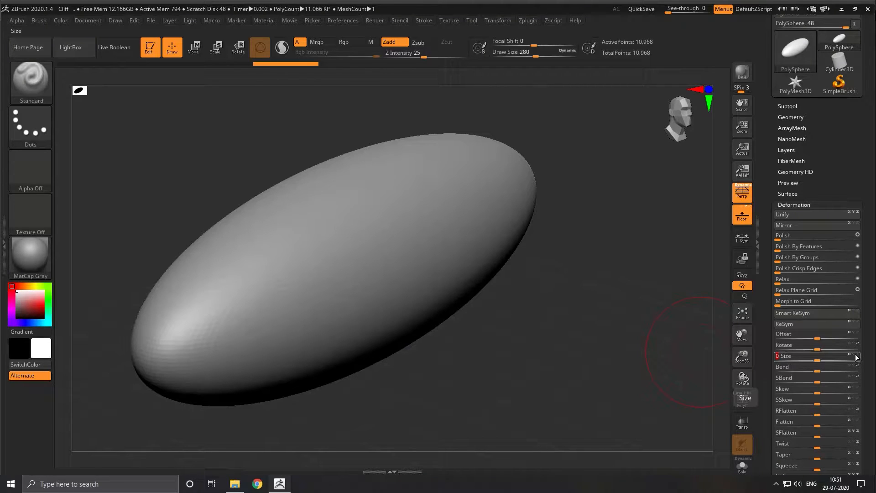
left_click_drag(822, 358, 841, 360)
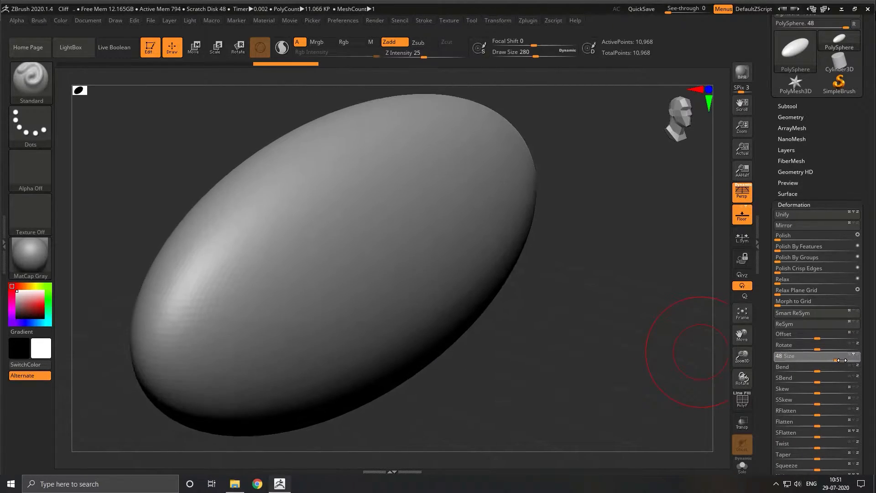
left_click_drag(514, 333, 493, 349)
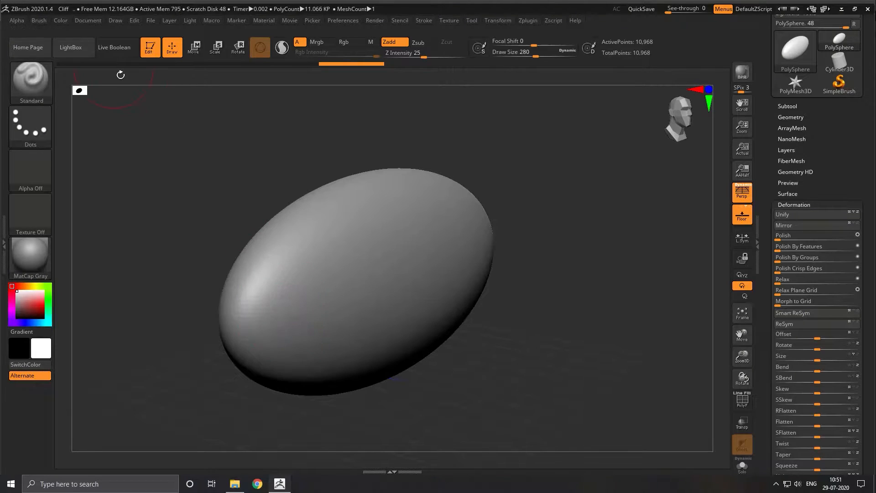
Choose the Flatten brush as the active sculpting brush for the ellipsoid
left_click(22, 82)
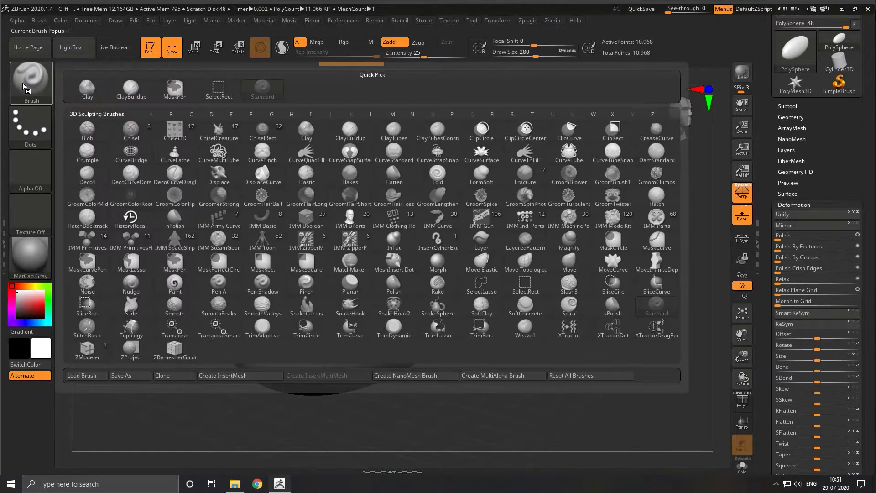
left_click(249, 114)
left_click(386, 175)
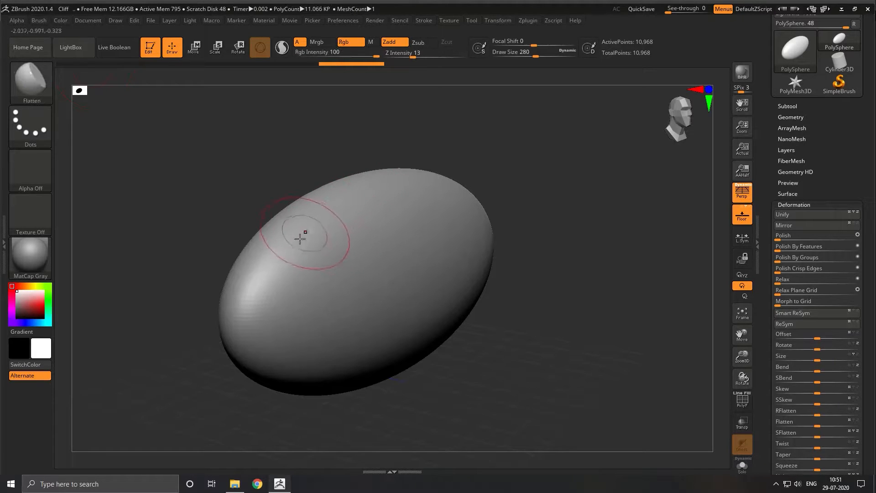
left_click_drag(564, 290, 570, 312)
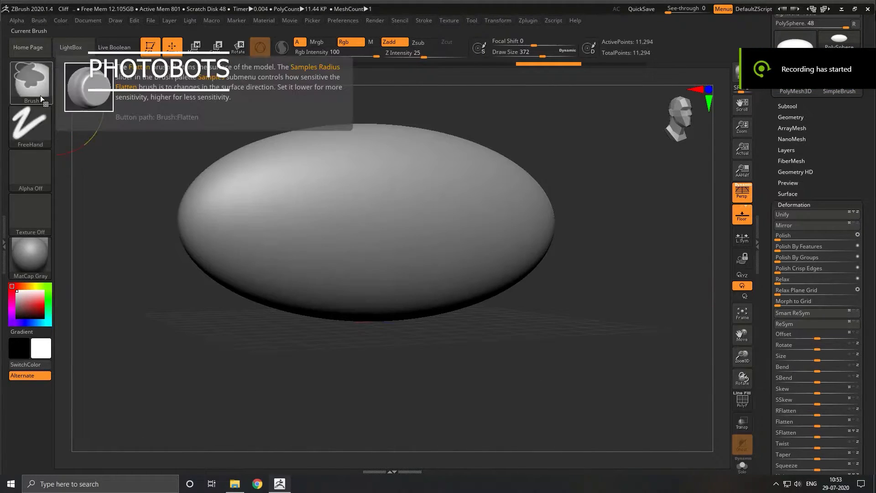
Select the TrimRect brush for making straight cuts through the ellipsoid
left_click(33, 95, "ctrl+shift")
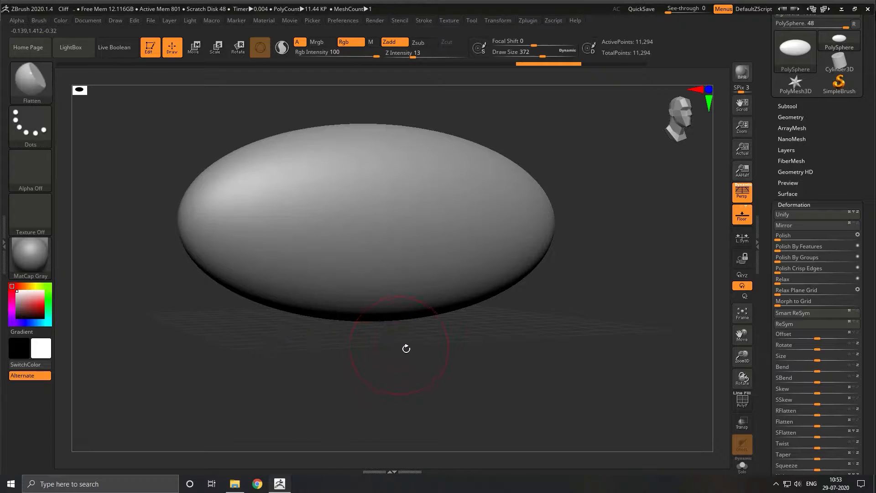
left_click_drag(399, 347, 397, 344, "shift")
key("ctrl")
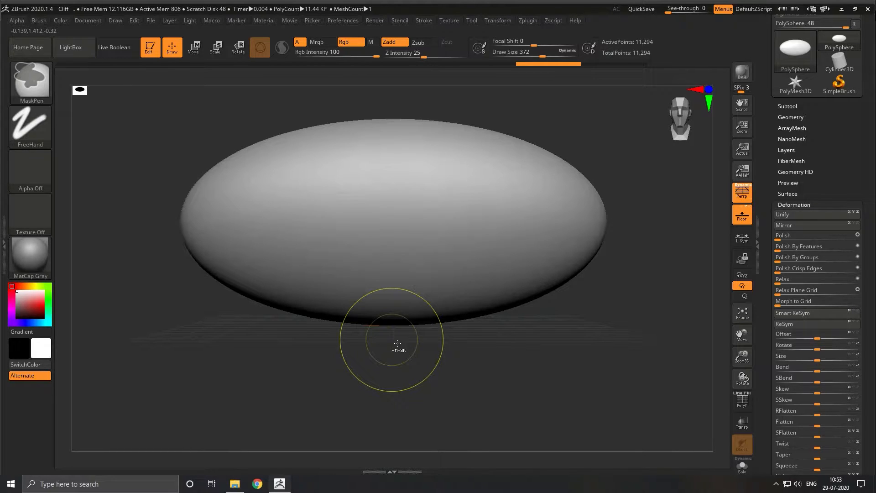
Try to trim the ellipsoid's underside flat with a shallow rectangular cut
key("ctrl+shift")
mouse_move(228, 379)
left_mouse_down("ctrl+shift")
mouse_move(389, 361)
mouse_move(625, 264)
mouse_move(606, 336)
mouse_move(609, 361)
left_mouse_up("ctrl+shift")
key("ctrl")
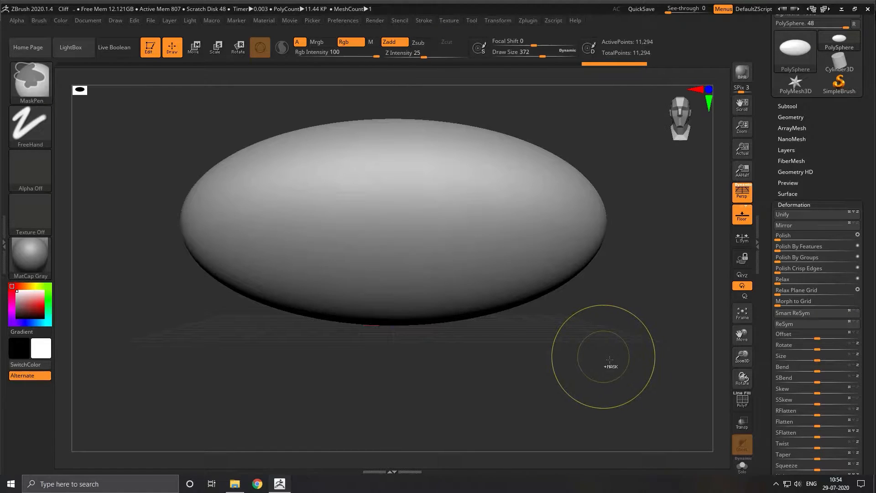
key("ctrl+shift")
mouse_move(213, 378)
left_mouse_down("ctrl+shift")
mouse_move(385, 360)
mouse_move(682, 274)
left_mouse_up("ctrl+shift")
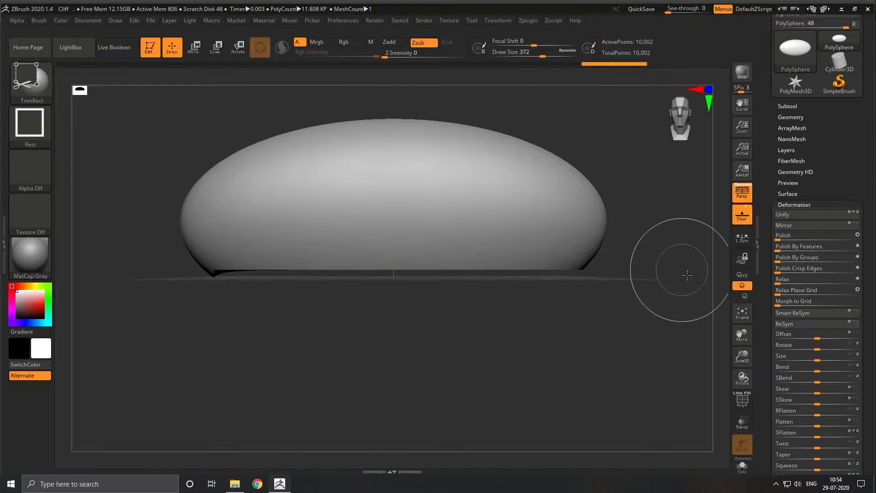
key("ctrl+z")
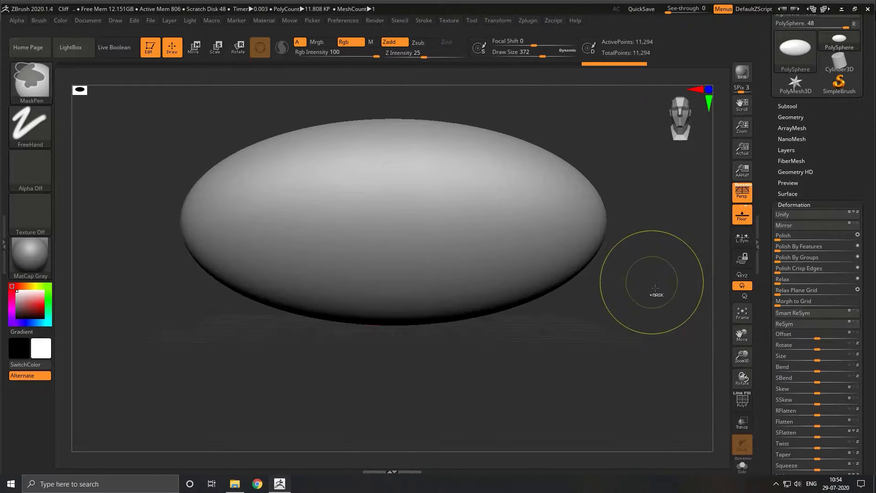
key("ctrl+z")
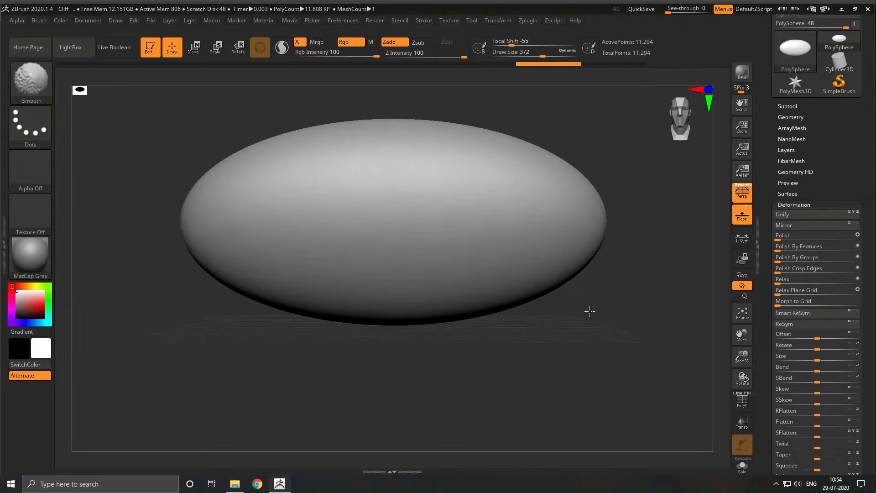
Trim the lower and upper parts off the ellipsoid with TrimRect, leaving a thick slab with flat faces
mouse_move(192, 388)
left_mouse_down("ctrl+shift")
mouse_move(652, 283)
mouse_move(682, 259)
left_mouse_up("ctrl+shift")
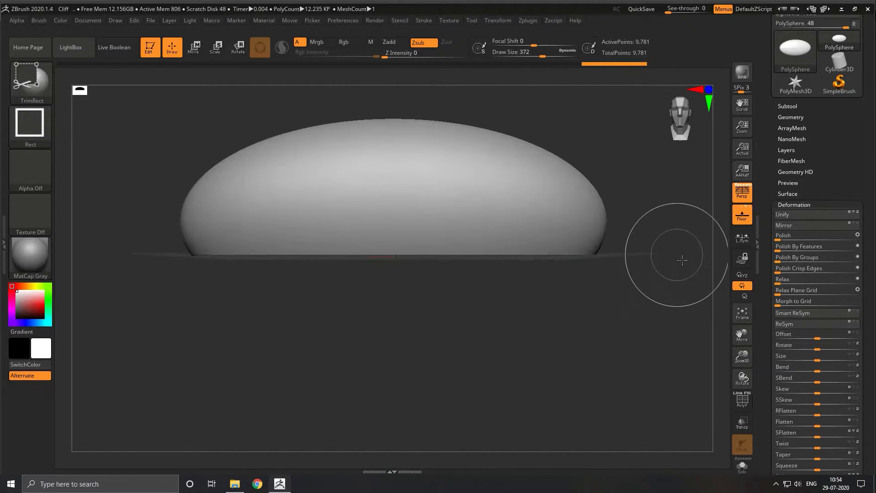
mouse_move(479, 309)
left_mouse_down()
mouse_move(512, 316)
mouse_move(463, 319)
left_mouse_up()
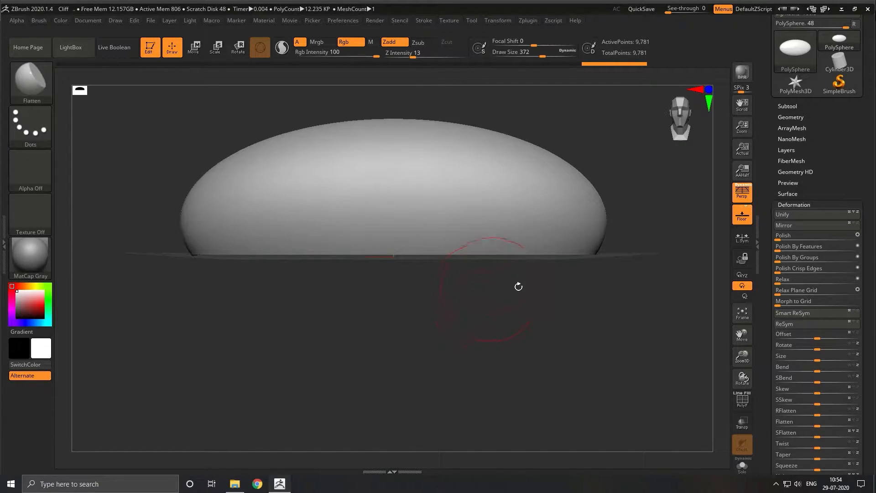
left_click_drag(629, 259, 589, 324, "alt")
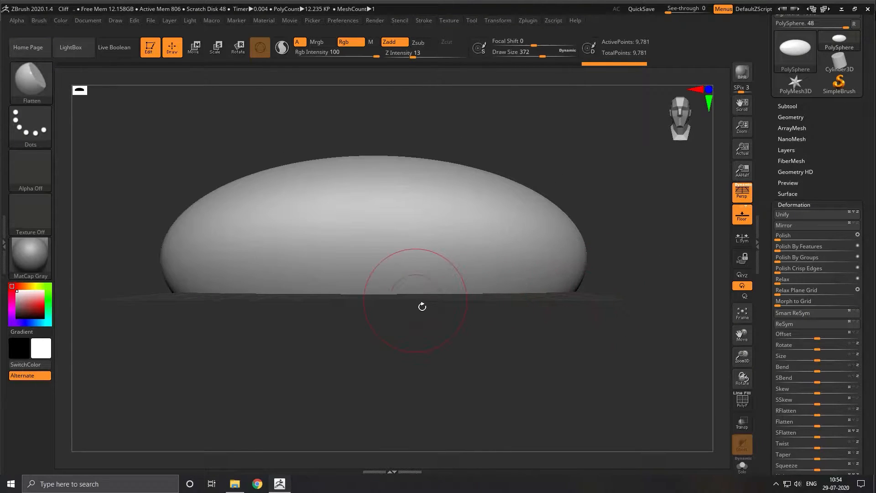
key("ctrl+shift")
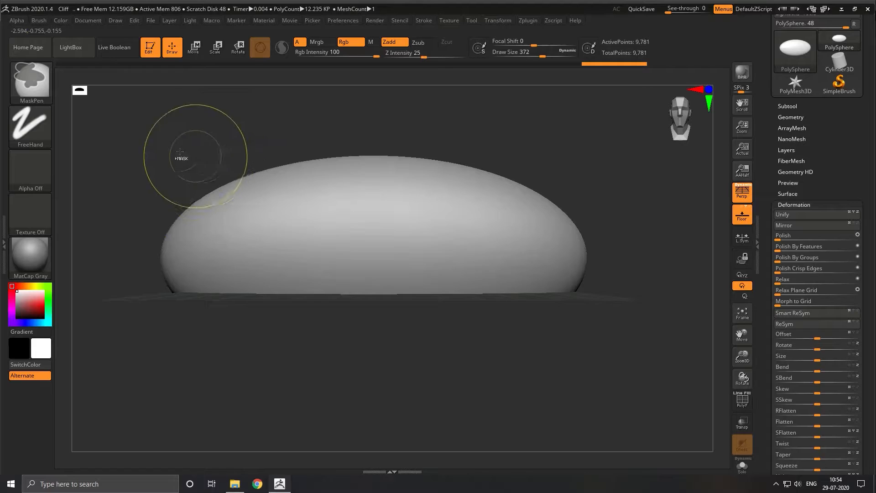
left_click_drag(120, 114, 659, 225, "ctrl+shift")
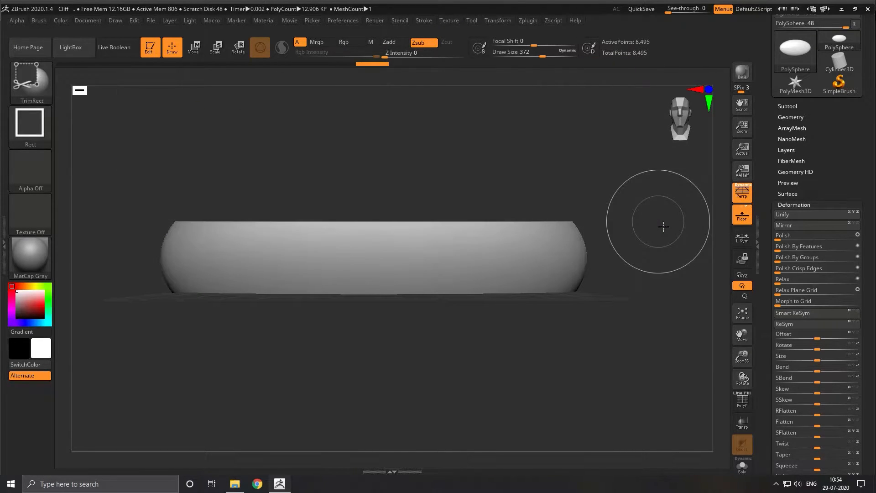
Examine the trimmed slab from above and from its sides
mouse_move(576, 318)
left_mouse_down()
mouse_move(610, 332)
mouse_move(621, 360)
left_mouse_up()
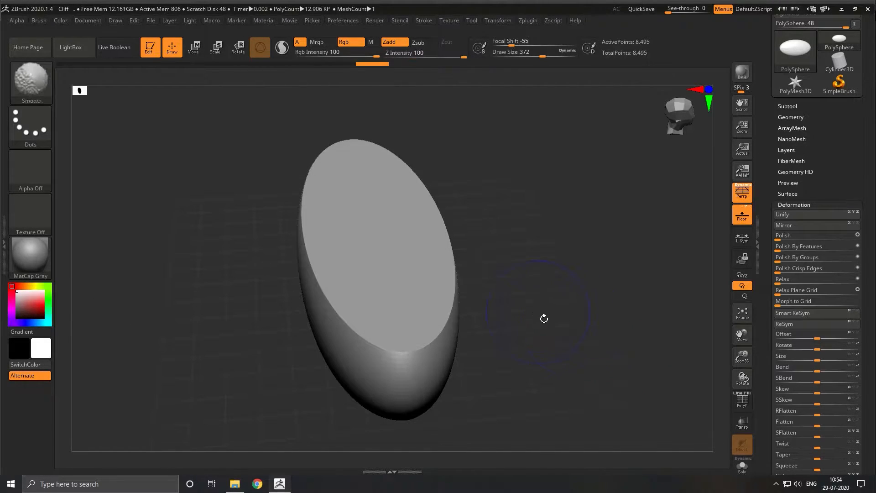
left_click_drag(543, 317, 541, 337, "shift")
left_click_drag(524, 295, 523, 376)
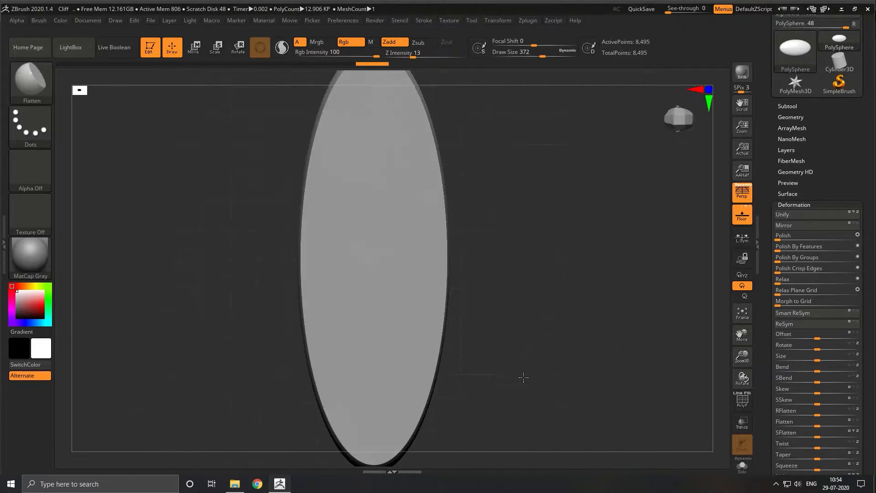
right_click_drag(514, 364, 498, 315, "ctrl")
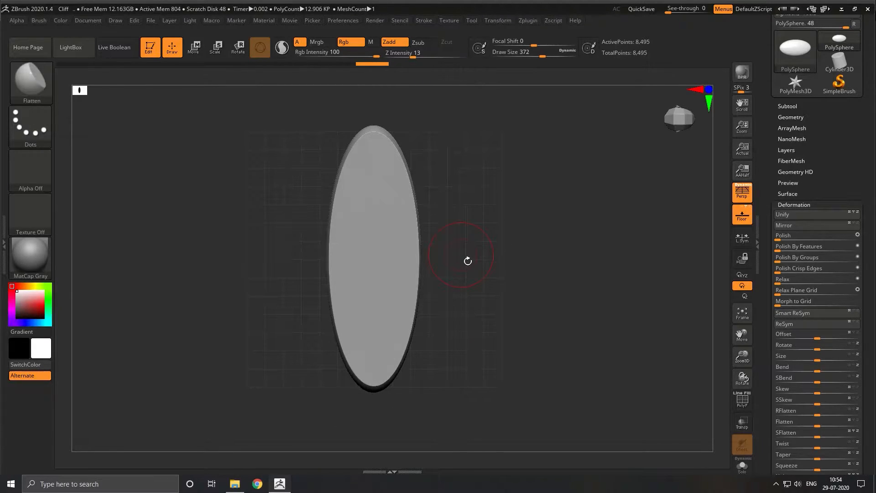
left_click_drag(486, 285, 497, 202)
mouse_move(457, 302)
left_mouse_down()
mouse_move(436, 303)
mouse_move(442, 286)
mouse_move(434, 287)
mouse_move(441, 299)
mouse_move(432, 295)
left_mouse_up()
key("shift")
right_click_drag(278, 296, 299, 329, "ctrl")
key("shift")
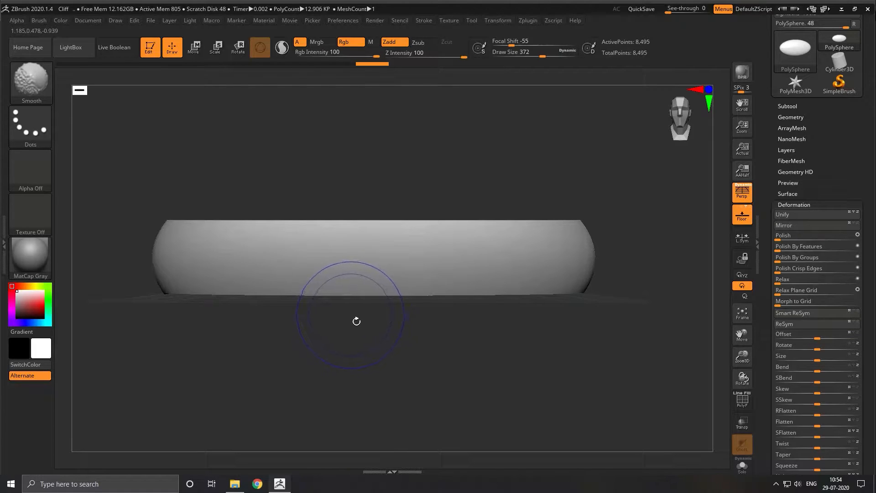
key("shift")
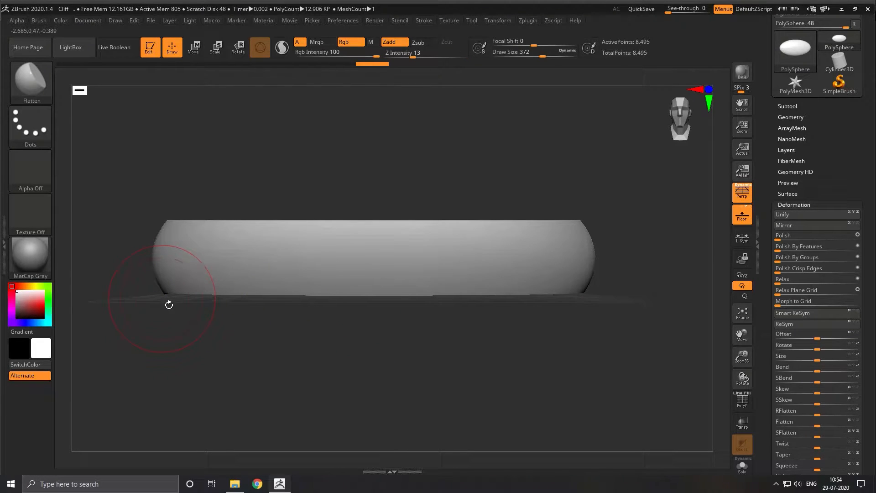
Trim the rounded left end of the slab into a straight vertical face with TrimRect
left_click_drag(166, 303, 201, 297, "alt")
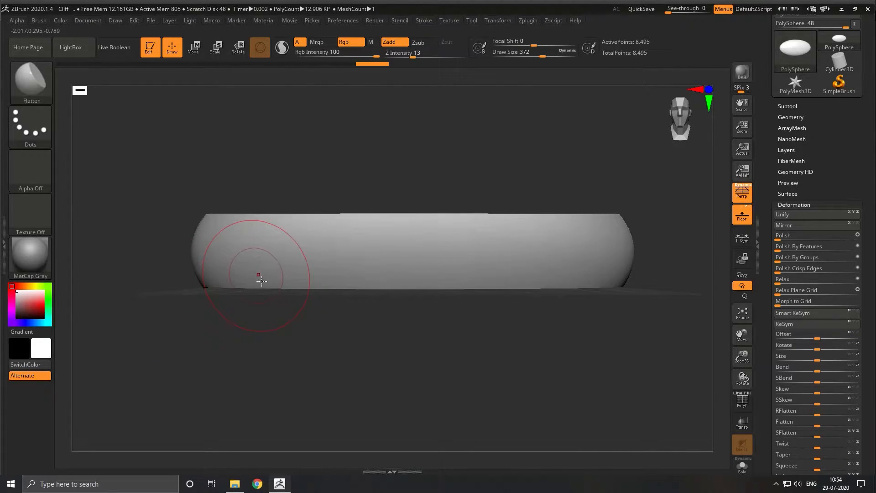
right_click_drag(288, 295, 296, 306, "ctrl")
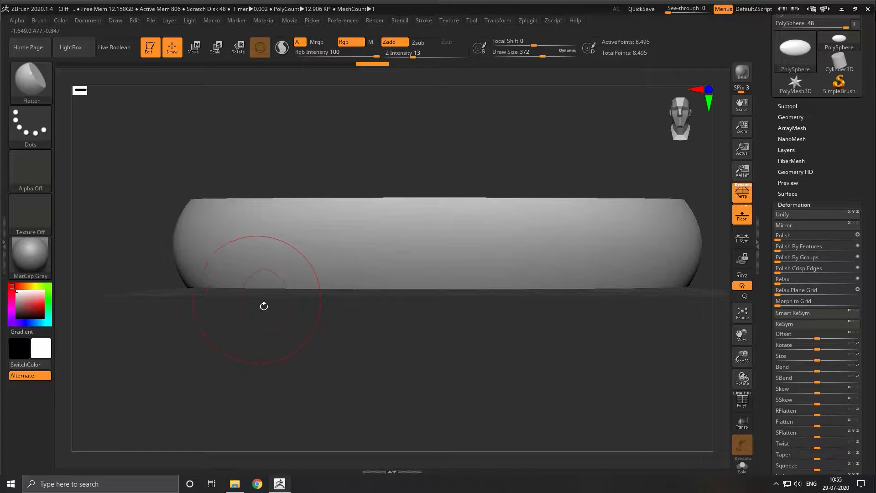
key("ctrl+shift")
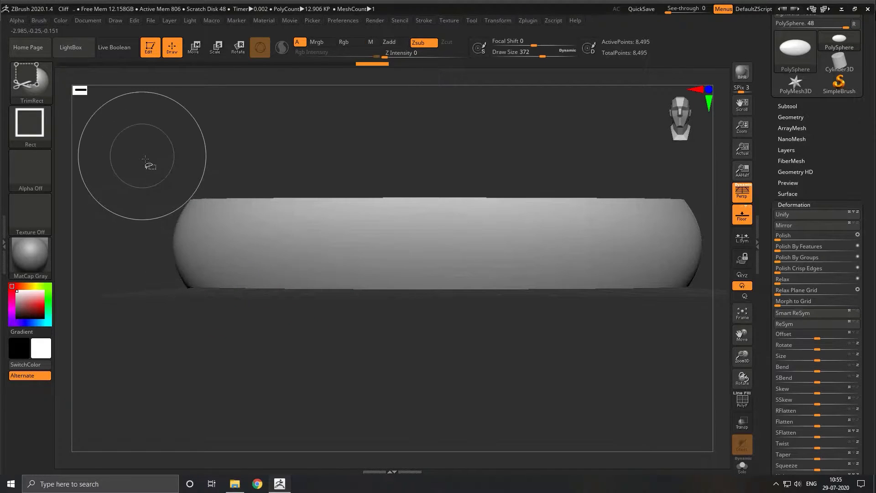
mouse_move(144, 157)
left_mouse_down("ctrl+shift")
mouse_move(211, 336)
mouse_move(207, 348)
left_mouse_up("ctrl+shift")
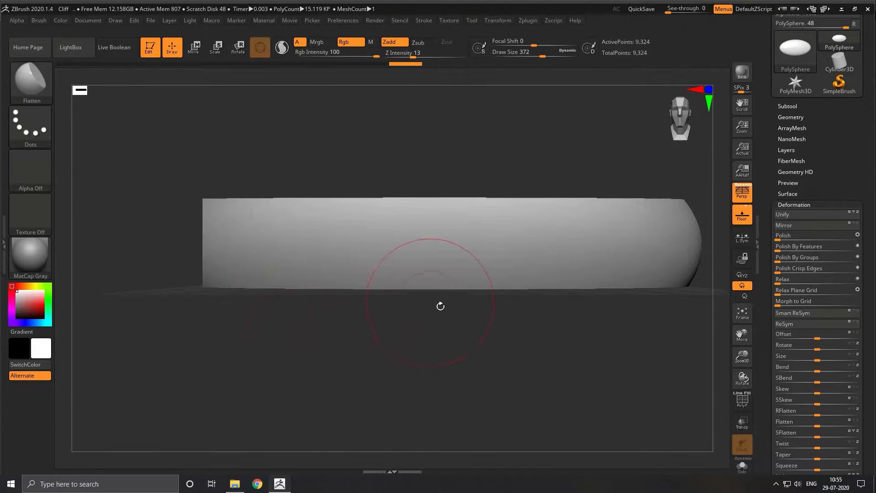
left_click_drag(449, 274, 418, 301)
key("ctrl")
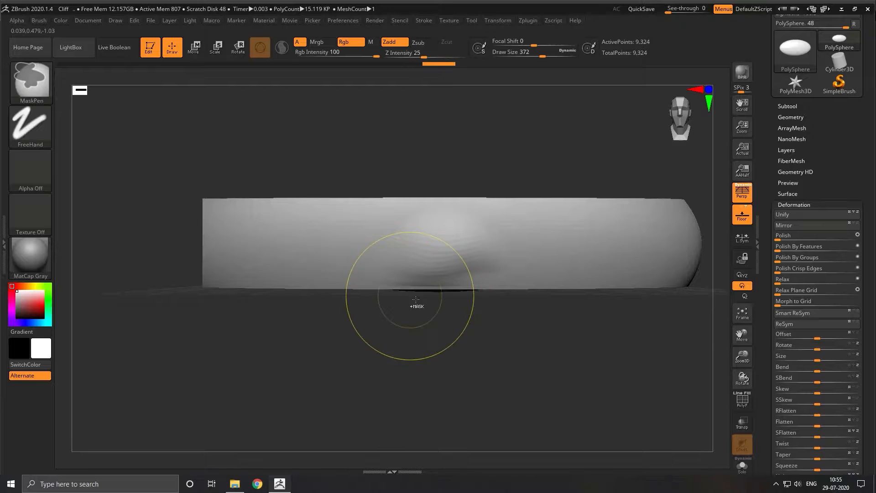
key("ctrl+z")
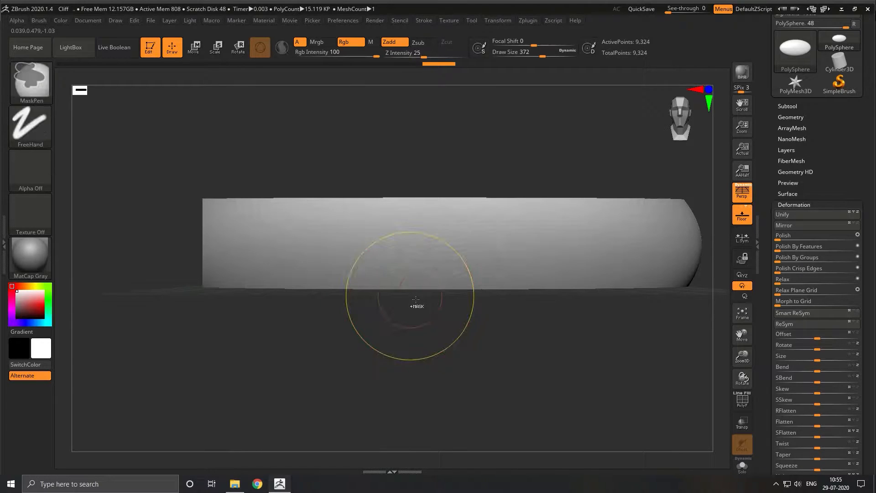
key("ctrl+z")
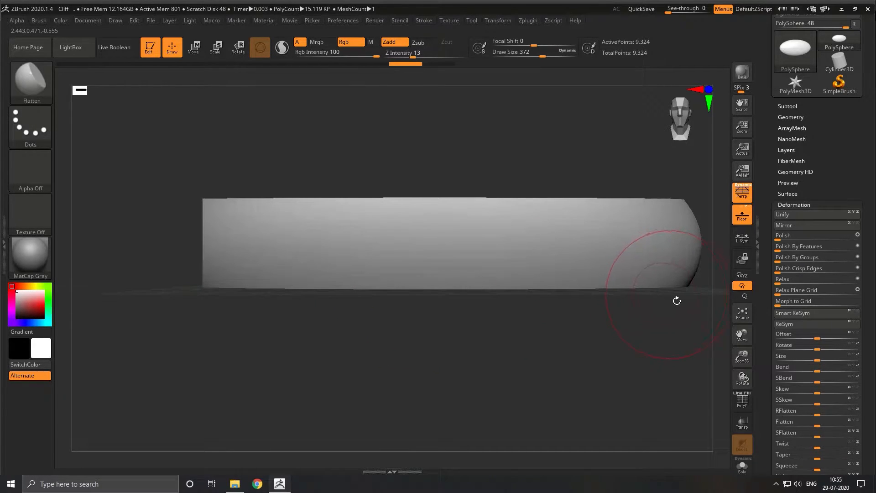
Trim the rounded right end of the slab into a straight vertical face with TrimRect and view the result at an angle
left_click_drag(674, 300, 565, 309, "alt")
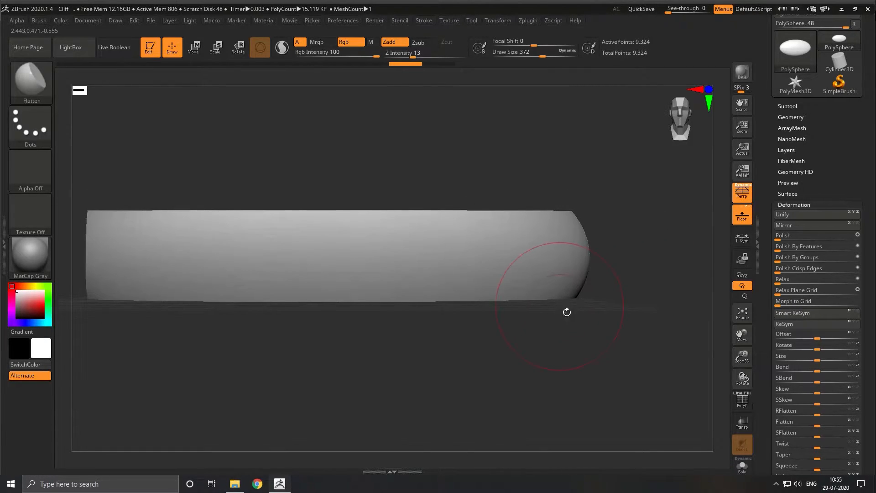
key("ctrl+shift")
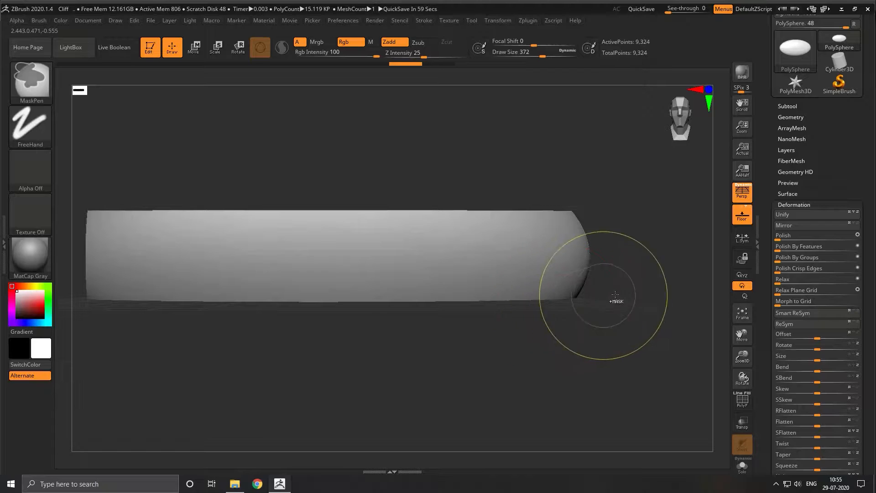
left_click_drag(612, 182, 574, 355, "ctrl+shift")
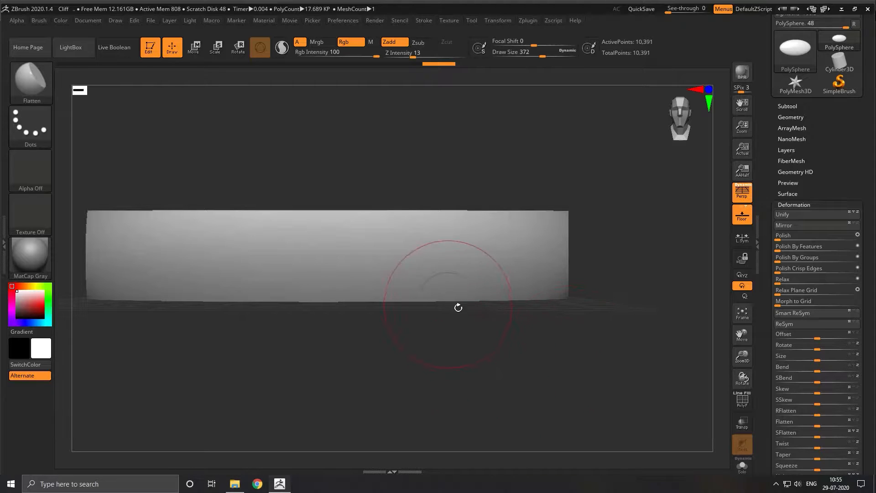
left_click_drag(560, 309, 590, 322)
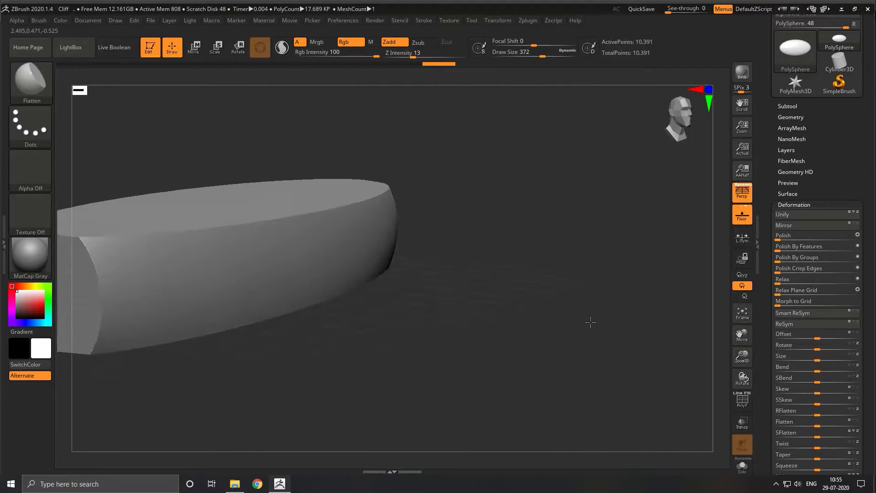
mouse_move(385, 302)
left_mouse_down()
mouse_move(479, 303)
mouse_move(544, 317)
mouse_move(556, 337)
mouse_move(549, 349)
mouse_move(528, 348)
mouse_move(526, 337)
left_mouse_up()
key("ctrl")
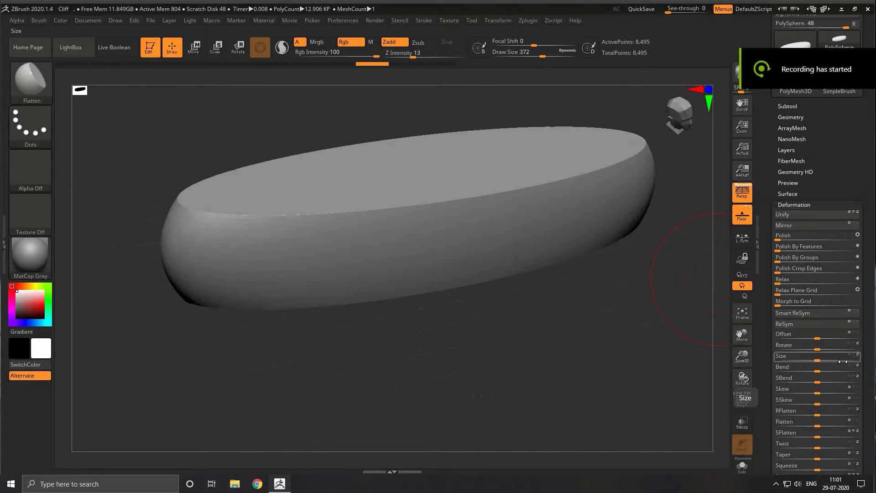
Shorten the round-ended slab along its length with the Size deformation
left_click_drag(824, 360, 815, 359)
key("ctrl+z")
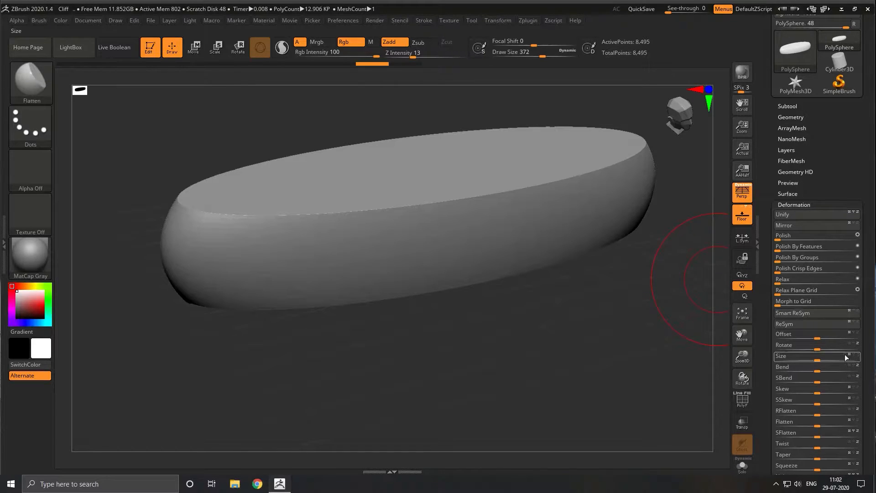
mouse_move(827, 355)
left_mouse_down()
mouse_move(790, 355)
mouse_move(826, 356)
left_mouse_up()
mouse_move(546, 332)
left_mouse_down()
mouse_move(570, 323)
mouse_move(558, 323)
left_mouse_up()
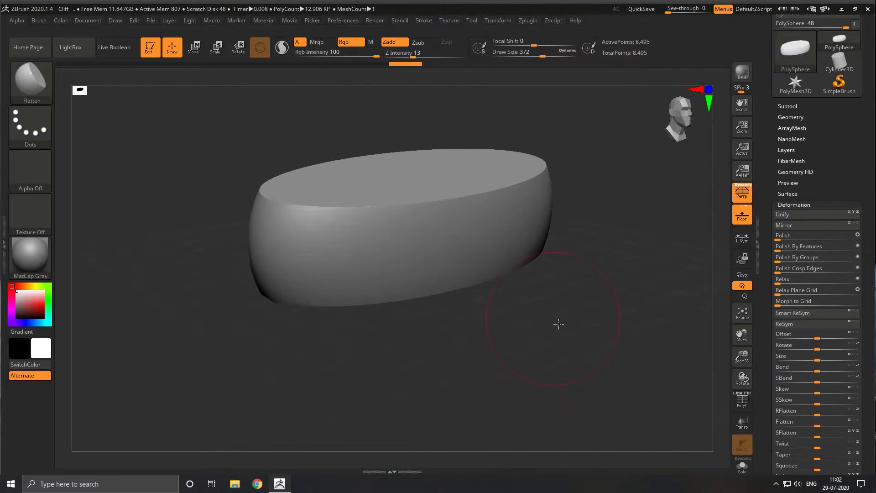
Load the MalletFast brush from the Mallet folder of the brush library
left_click(16, 75)
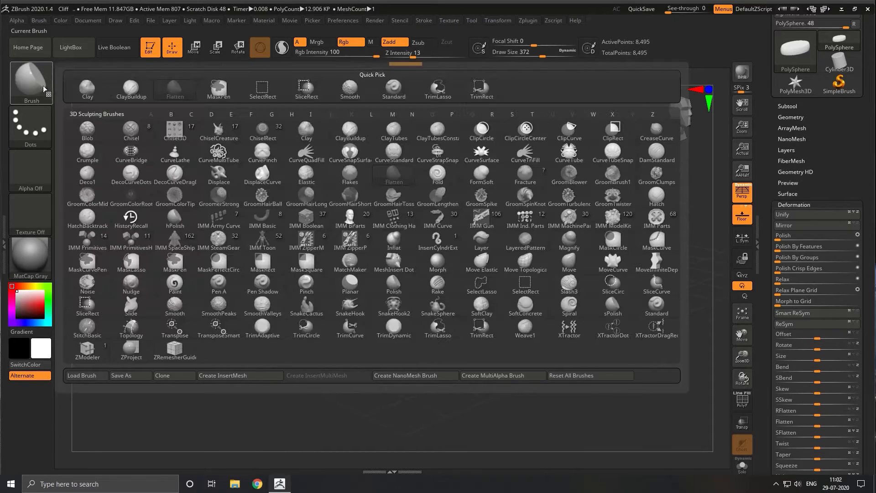
left_click(88, 51)
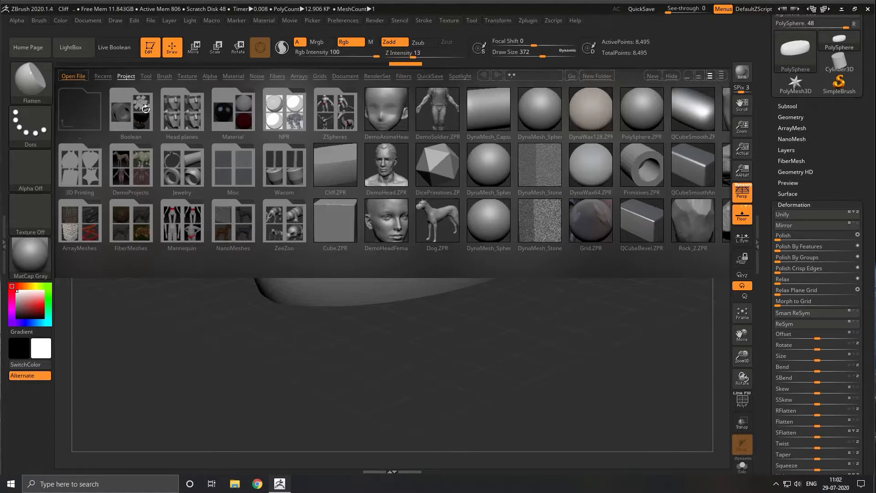
left_click(159, 79)
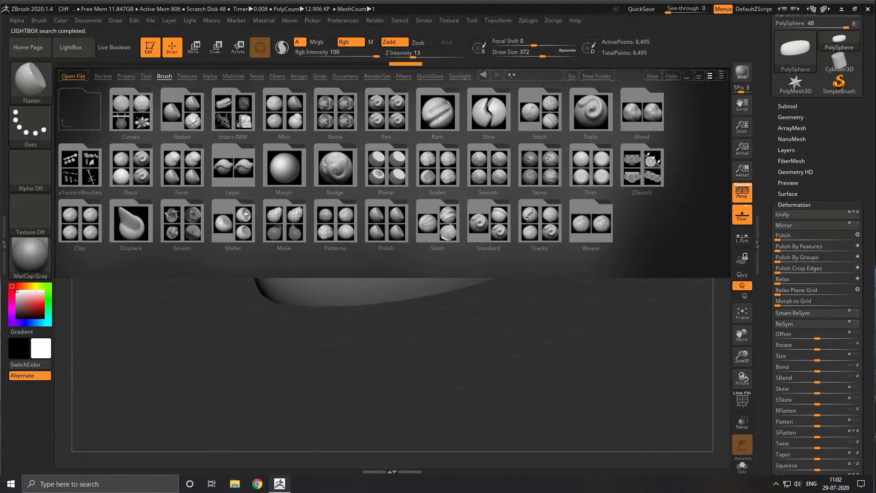
double_click(242, 236)
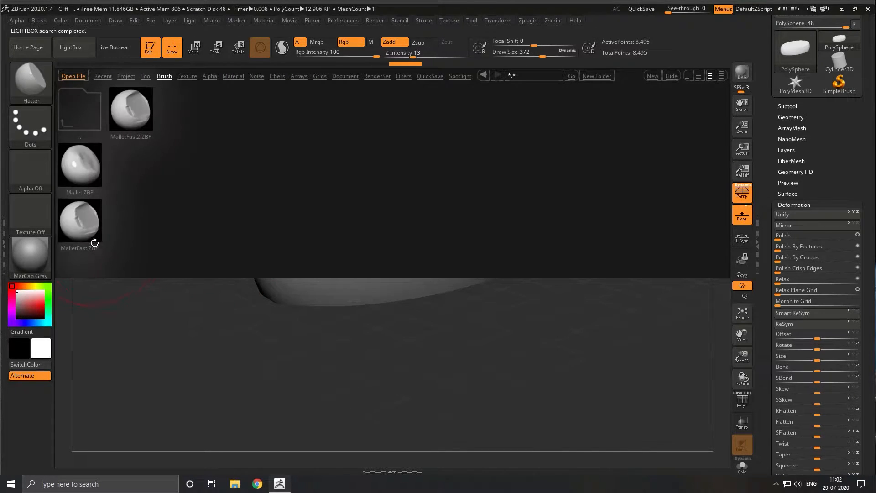
double_click(87, 236)
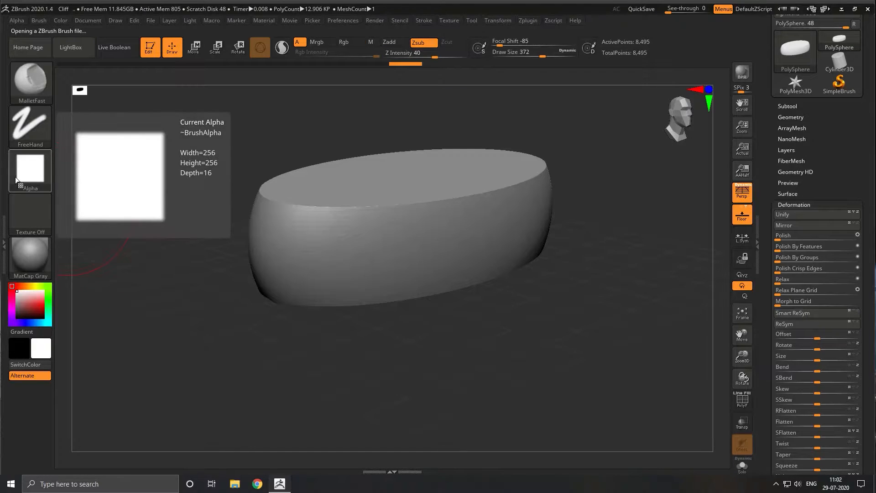
Switch to the Flatten brush and back to MalletFast
left_click(42, 89)
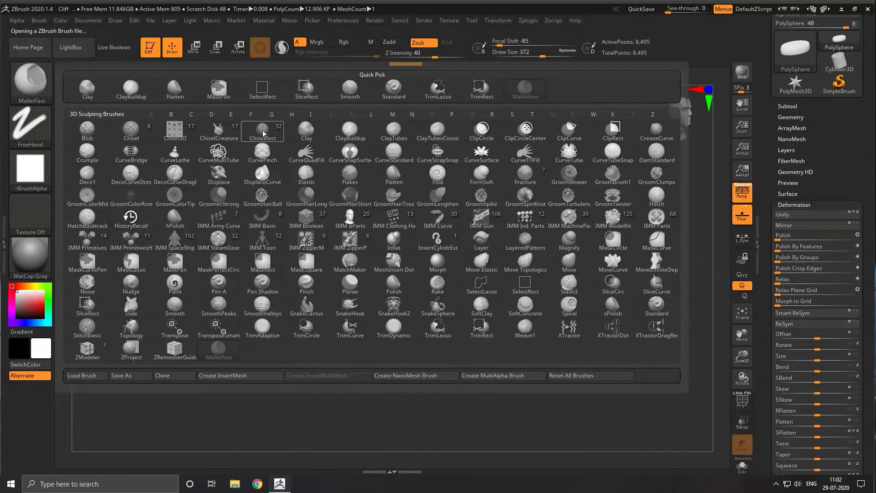
key("f")
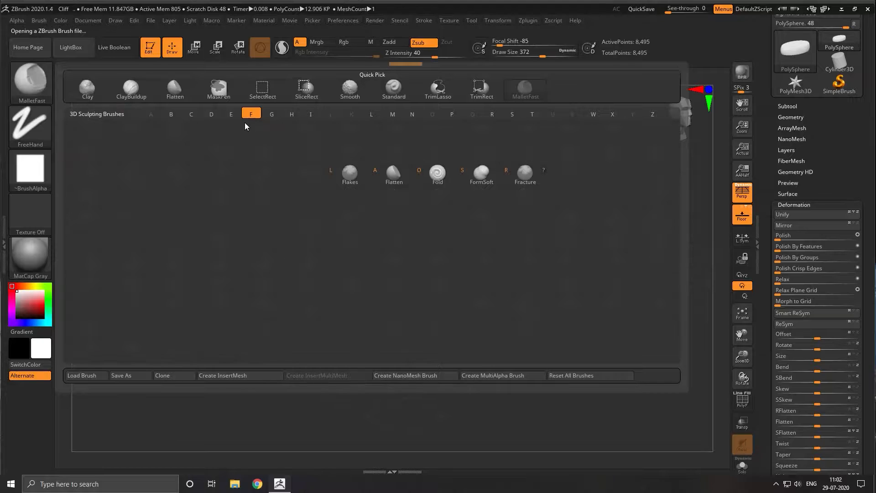
left_click(391, 176)
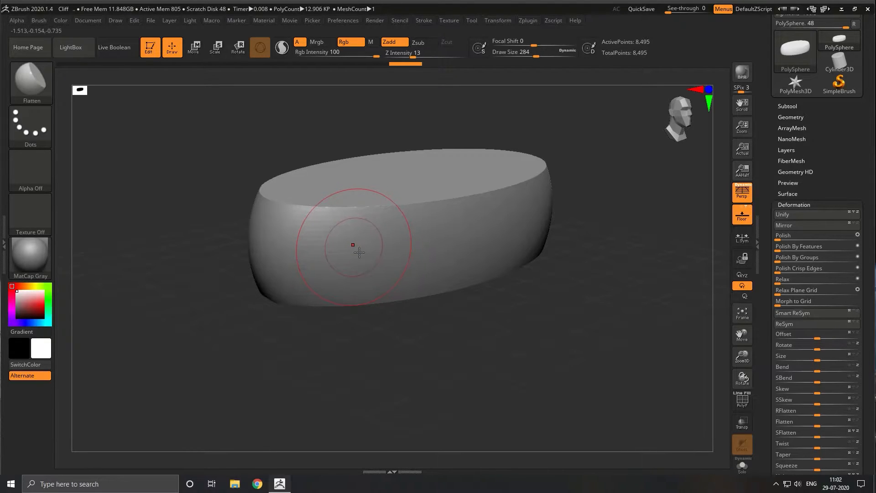
left_click(22, 82)
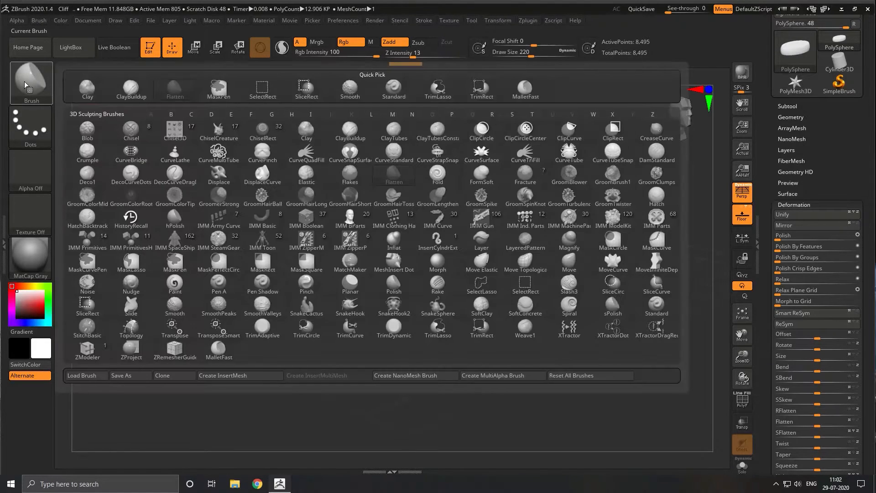
left_click(529, 88)
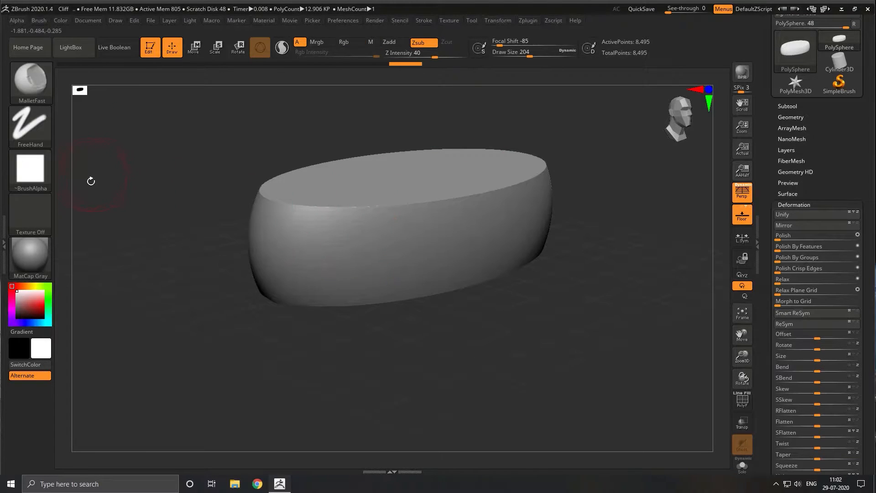
Give the MalletFast brush a mottled round alpha and set its Z Intensity to 15
left_click(50, 177)
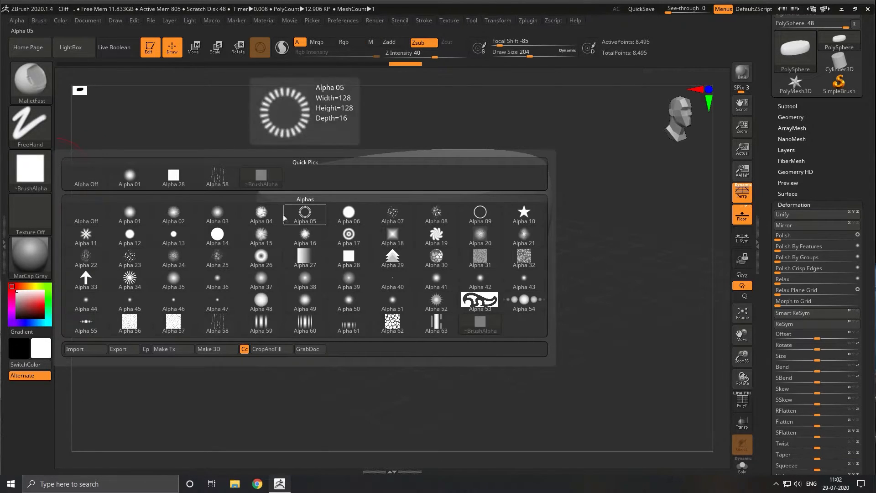
left_click(347, 216)
key("ctrl")
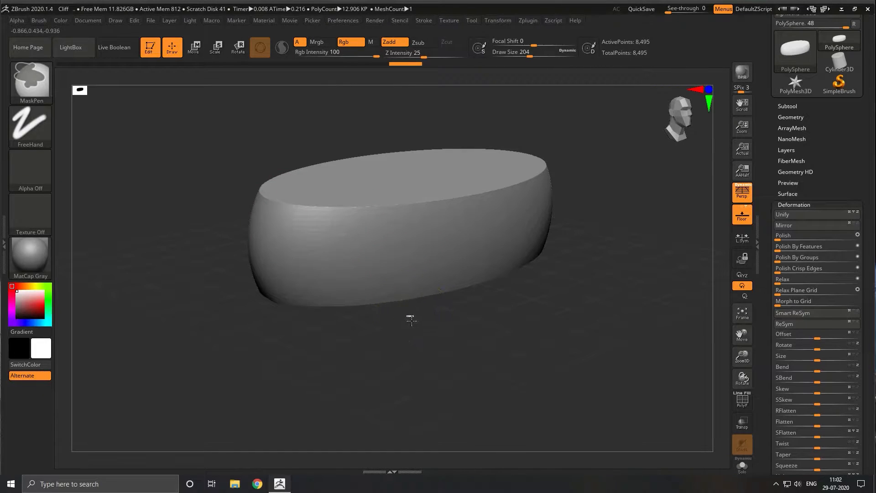
mouse_move(410, 320)
left_mouse_down("ctrl")
mouse_move(398, 325)
mouse_move(404, 295)
left_mouse_up("ctrl")
key("ctrl+z")
mouse_move(380, 343)
left_mouse_down("alt")
mouse_move(407, 354)
mouse_move(399, 287)
left_mouse_up("alt")
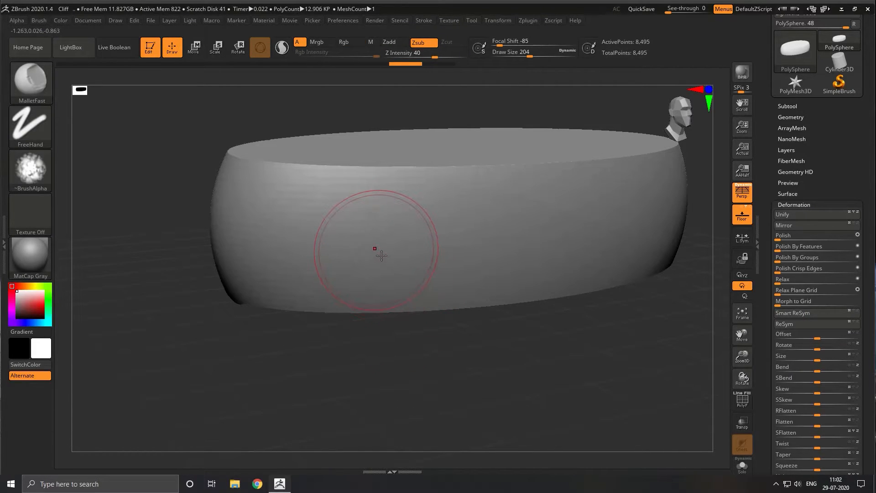
left_click_drag(422, 58, 419, 58)
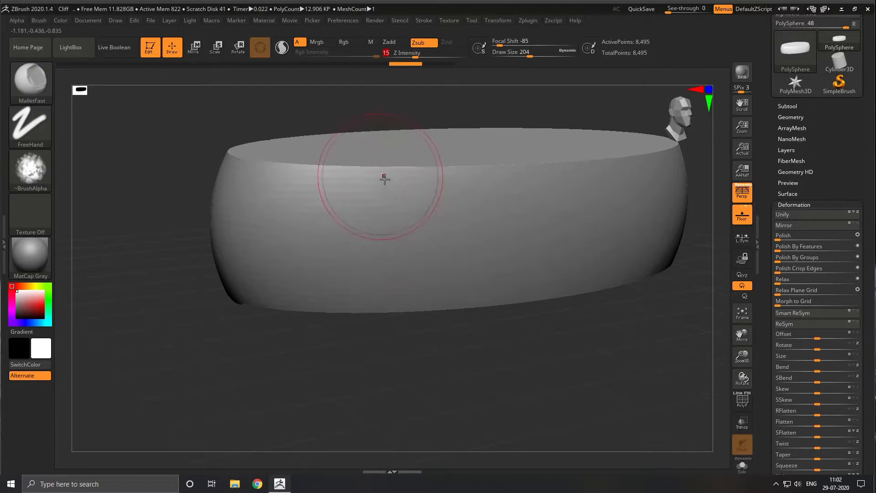
Make a test stroke on the slab's front upper edge and divide the mesh to subdivision level 2
left_click_drag(377, 175, 371, 170)
scroll(768, 175, "up", 2)
left_click(799, 128)
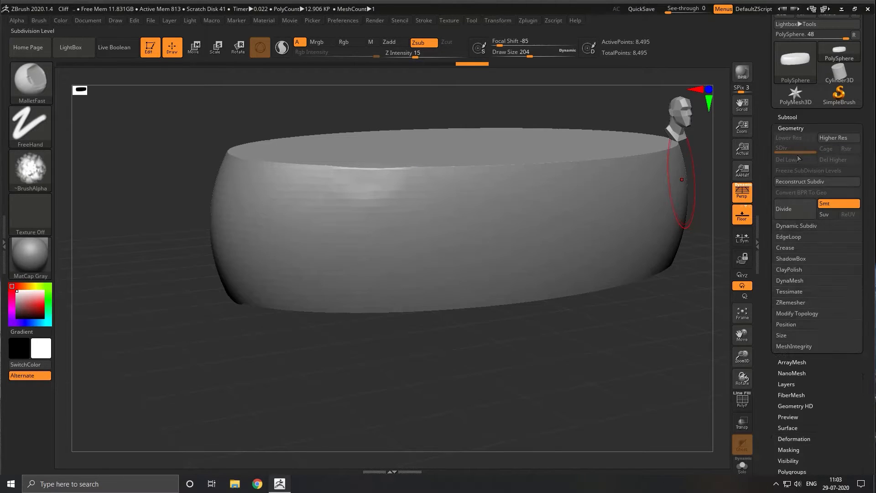
left_click(790, 213)
Hammer rough chips into the left half of the slab's front upper edge and the wall below it with MalletFast
mouse_move(513, 344)
left_mouse_down()
mouse_move(524, 344)
mouse_move(520, 353)
left_mouse_up()
left_click(371, 172)
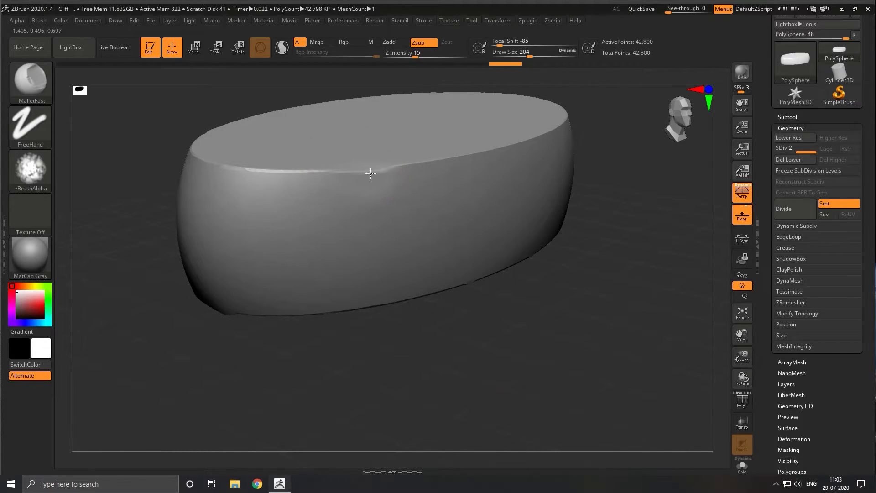
mouse_move(371, 231)
left_mouse_down()
mouse_move(294, 221)
mouse_move(281, 196)
mouse_move(309, 185)
mouse_move(410, 181)
mouse_move(370, 163)
mouse_move(409, 205)
mouse_move(319, 265)
mouse_move(250, 157)
mouse_move(248, 172)
mouse_move(216, 166)
mouse_move(219, 180)
mouse_move(254, 195)
mouse_move(221, 185)
mouse_move(348, 222)
left_mouse_up()
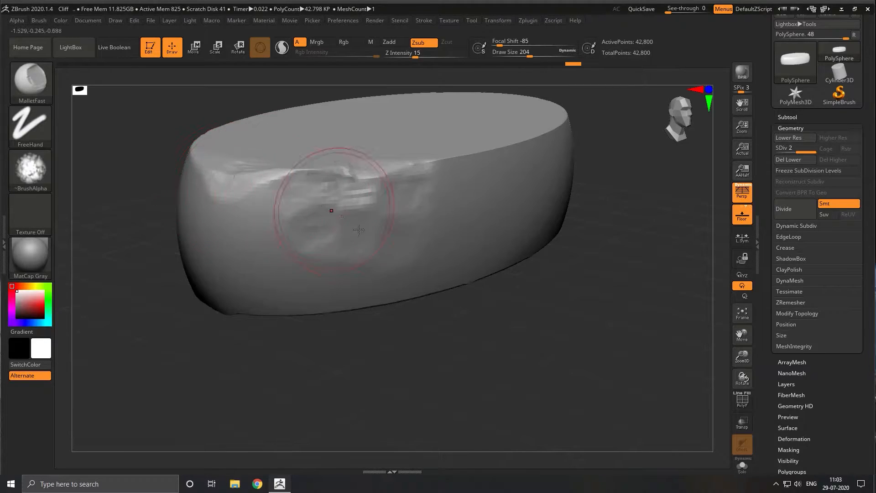
mouse_move(502, 387)
left_mouse_down()
mouse_move(484, 383)
mouse_move(392, 305)
left_mouse_up()
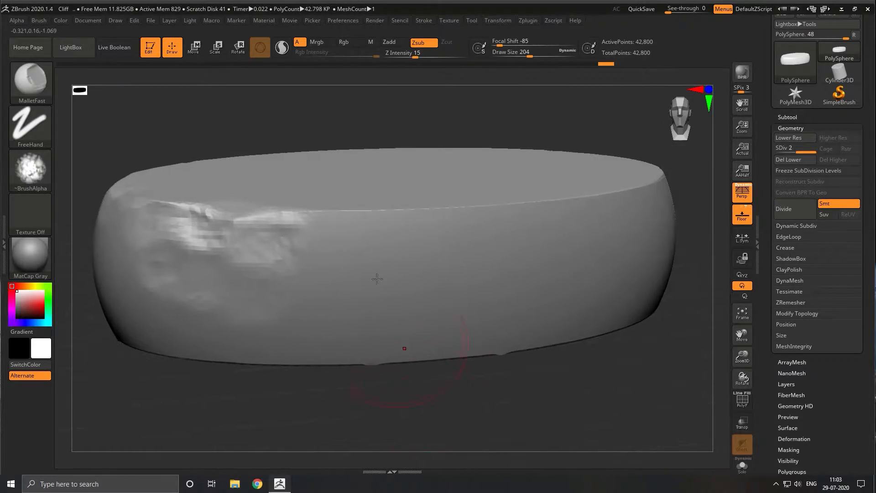
left_click_drag(351, 217, 451, 216)
Divide the mesh to subdivision level 3 and chip the whole front upper rim of the slab into an irregular broken edge
left_click(789, 208)
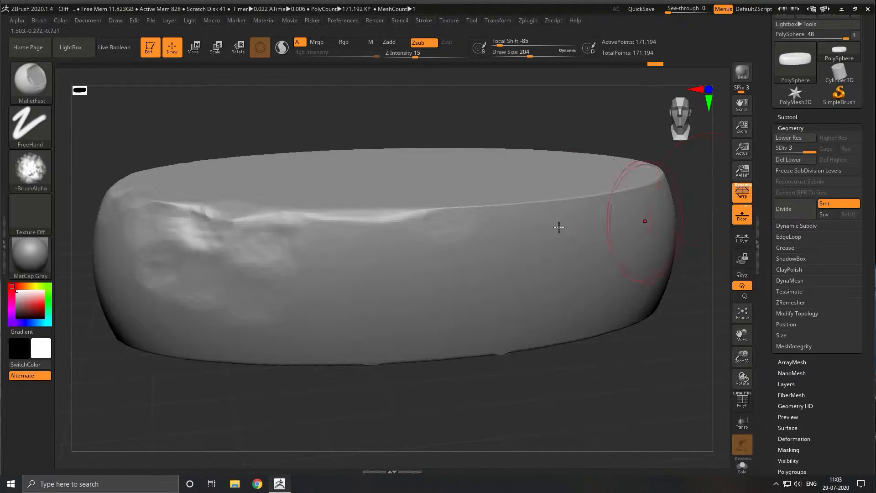
mouse_move(440, 216)
left_mouse_down()
mouse_move(524, 204)
mouse_move(354, 227)
mouse_move(225, 224)
mouse_move(243, 217)
mouse_move(180, 212)
left_mouse_up()
mouse_move(659, 418)
left_mouse_down()
mouse_move(606, 379)
mouse_move(594, 357)
mouse_move(579, 364)
mouse_move(465, 233)
mouse_move(487, 237)
mouse_move(346, 236)
mouse_move(477, 227)
mouse_move(585, 199)
mouse_move(486, 235)
mouse_move(303, 242)
left_mouse_up()
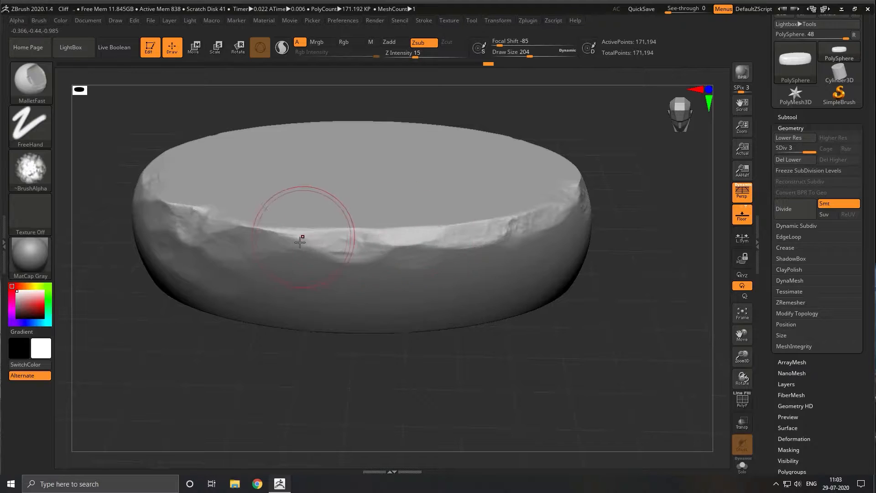
mouse_move(524, 365)
left_mouse_down()
mouse_move(587, 361)
mouse_move(522, 371)
mouse_move(569, 333)
mouse_move(538, 319)
left_mouse_up()
mouse_move(397, 227)
left_mouse_down()
mouse_move(401, 244)
mouse_move(296, 238)
mouse_move(297, 222)
mouse_move(270, 236)
mouse_move(320, 247)
mouse_move(256, 236)
mouse_move(311, 256)
mouse_move(348, 254)
mouse_move(364, 242)
mouse_move(438, 265)
left_mouse_up()
Chip the upper rim on the slab's opposite long side with MalletFast strokes
mouse_move(609, 371)
left_mouse_down()
mouse_move(587, 348)
mouse_move(577, 360)
mouse_move(619, 316)
left_mouse_up()
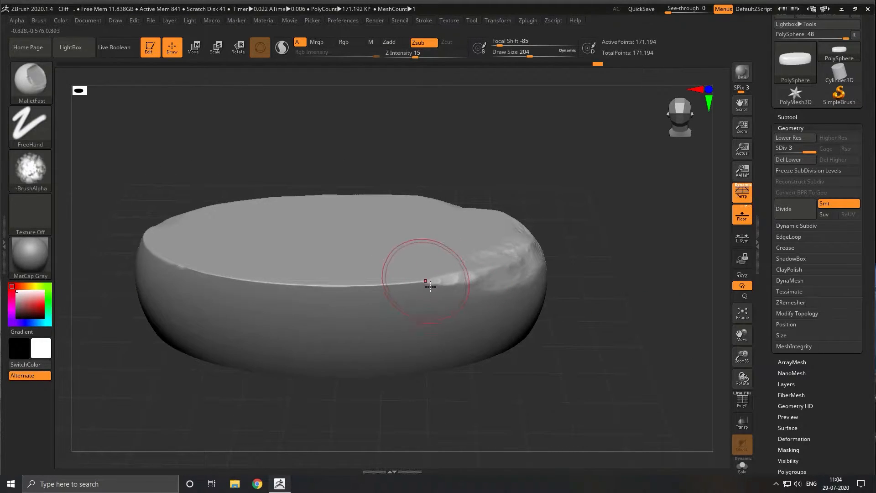
mouse_move(411, 288)
left_mouse_down()
mouse_move(332, 289)
mouse_move(354, 293)
mouse_move(381, 276)
mouse_move(427, 307)
left_mouse_up()
left_click_drag(469, 326, 479, 304)
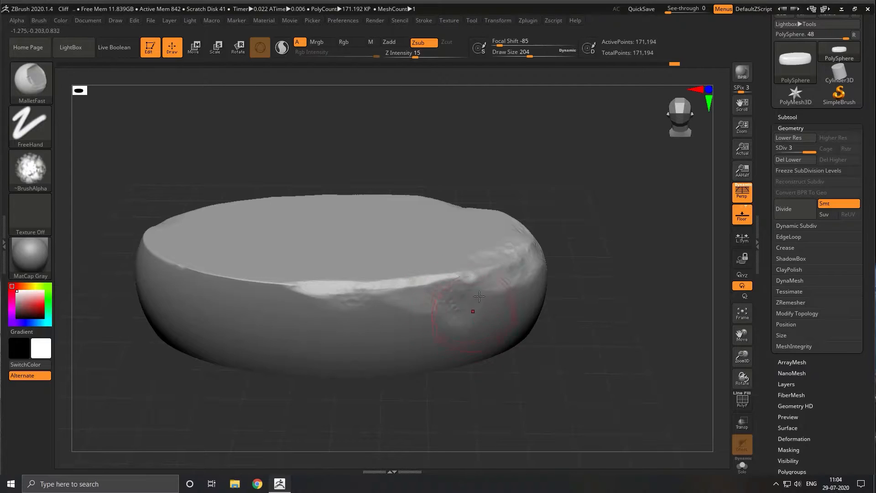
left_click_drag(331, 301, 187, 264)
Roughen the rest of the back rim and the wall just below it with overlapping MalletFast strokes from one end to the other
mouse_move(420, 387)
left_mouse_down()
mouse_move(466, 405)
mouse_move(425, 385)
mouse_move(456, 360)
mouse_move(237, 246)
mouse_move(258, 258)
mouse_move(297, 224)
mouse_move(271, 262)
mouse_move(194, 269)
mouse_move(171, 260)
mouse_move(258, 284)
mouse_move(247, 262)
mouse_move(165, 257)
mouse_move(237, 260)
mouse_move(210, 269)
left_mouse_up()
mouse_move(337, 242)
left_mouse_down()
mouse_move(298, 267)
mouse_move(329, 241)
mouse_move(318, 251)
left_mouse_up()
left_click_drag(317, 241, 283, 264)
mouse_move(339, 230)
left_mouse_down()
mouse_move(297, 243)
mouse_move(320, 245)
left_mouse_up()
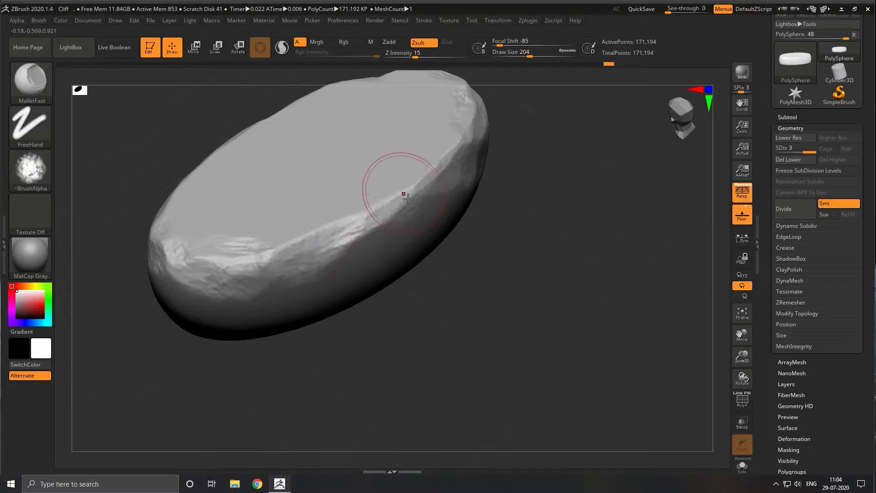
mouse_move(381, 232)
left_mouse_down()
mouse_move(337, 255)
mouse_move(263, 257)
mouse_move(280, 262)
left_mouse_up()
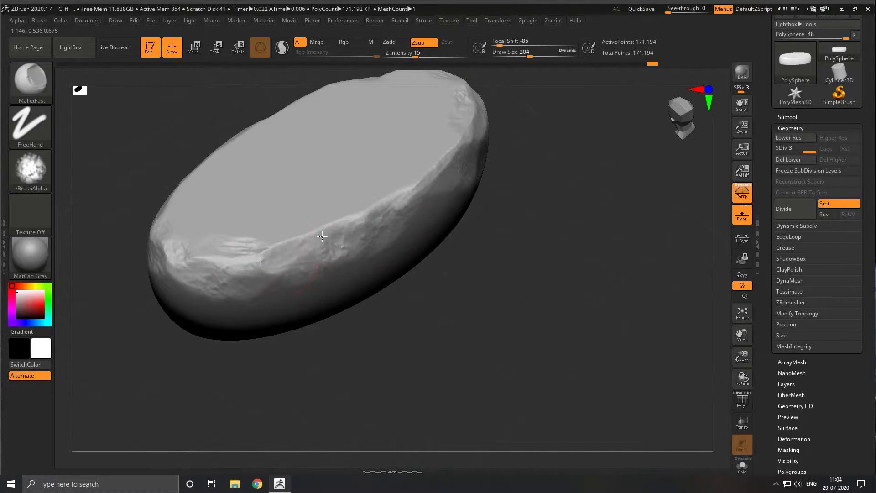
left_click_drag(345, 219, 315, 237)
mouse_move(383, 212)
left_mouse_down()
mouse_move(426, 166)
mouse_move(462, 152)
left_mouse_up()
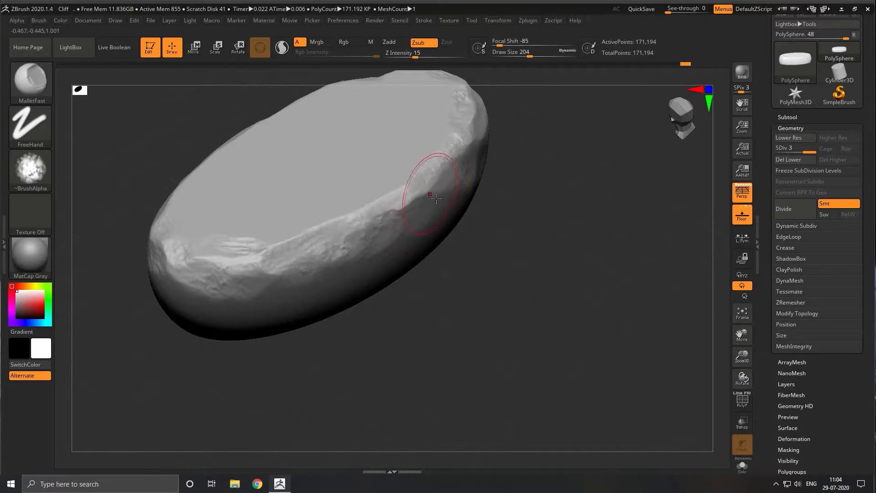
left_click_drag(395, 229, 429, 184)
mouse_move(411, 221)
left_mouse_down()
mouse_move(406, 192)
mouse_move(417, 194)
mouse_move(412, 178)
mouse_move(431, 165)
left_mouse_up()
Deepen and widen the chips along the front upper rim, from the left part towards the right end
mouse_move(535, 277)
left_mouse_down()
mouse_move(553, 250)
mouse_move(604, 234)
mouse_move(620, 205)
left_mouse_up()
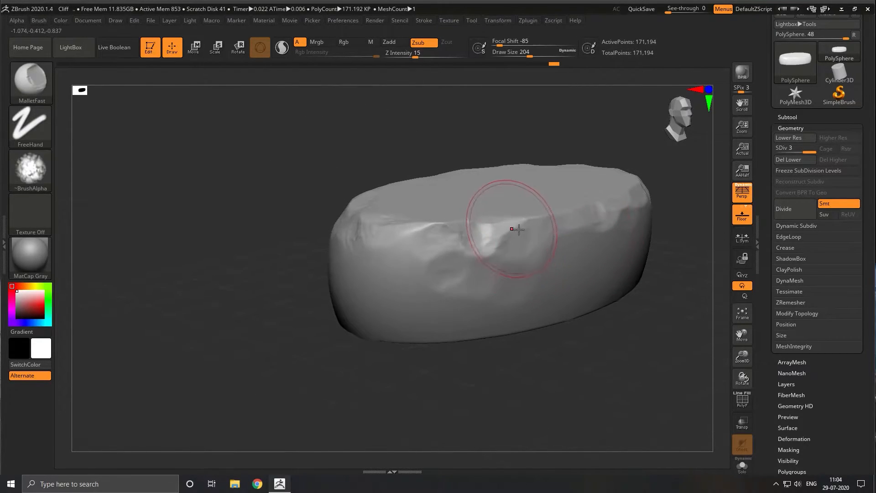
left_click_drag(623, 363, 502, 368)
mouse_move(269, 250)
left_mouse_down()
mouse_move(268, 264)
mouse_move(259, 253)
mouse_move(314, 252)
left_mouse_up()
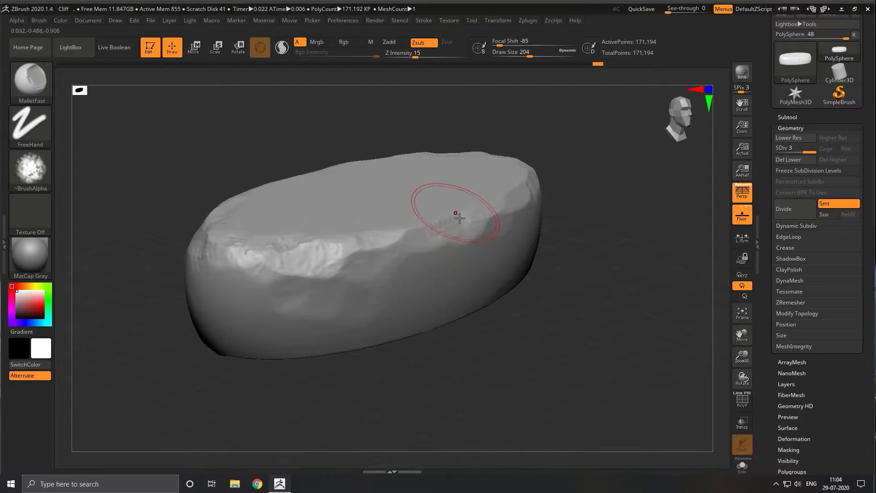
mouse_move(426, 227)
left_mouse_down()
mouse_move(413, 236)
mouse_move(432, 231)
mouse_move(393, 262)
mouse_move(394, 253)
mouse_move(364, 249)
mouse_move(358, 257)
mouse_move(414, 252)
left_mouse_up()
mouse_move(541, 334)
left_mouse_down()
mouse_move(567, 324)
mouse_move(547, 336)
mouse_move(533, 316)
left_mouse_up()
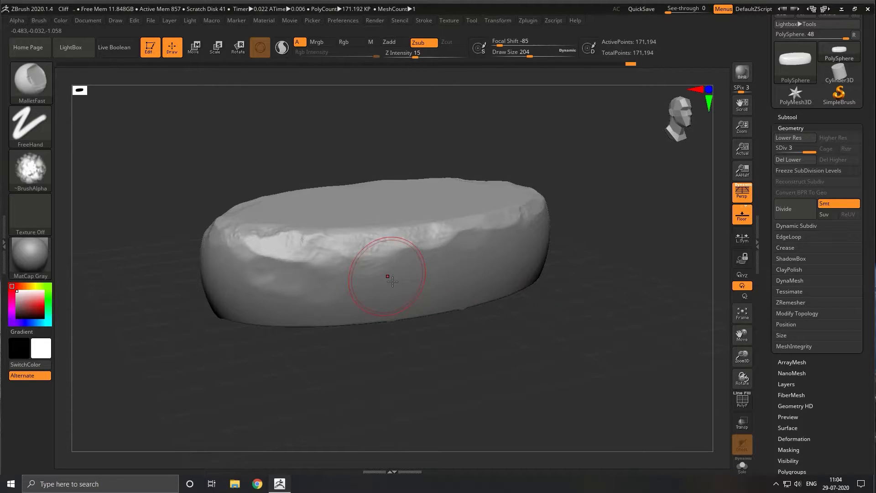
Switch to the ClayBuildup brush and lay a broad vertical stroke down the left half of the front wall
left_click(39, 95)
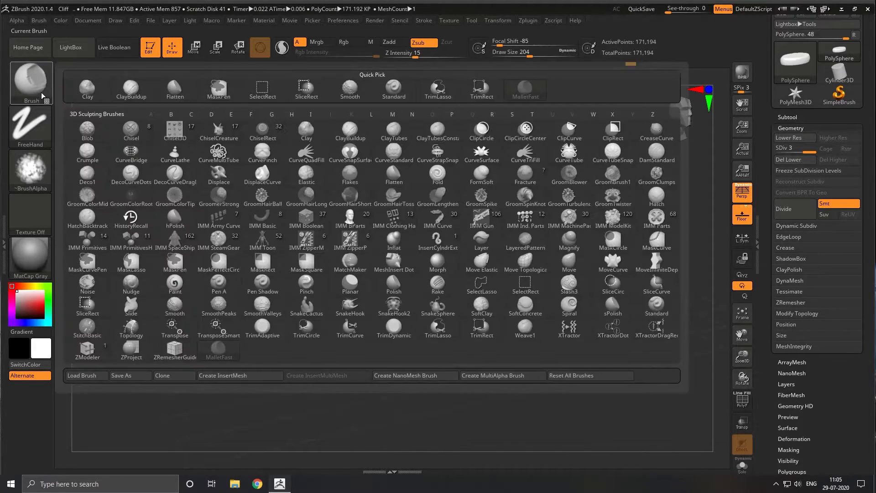
left_click(131, 88)
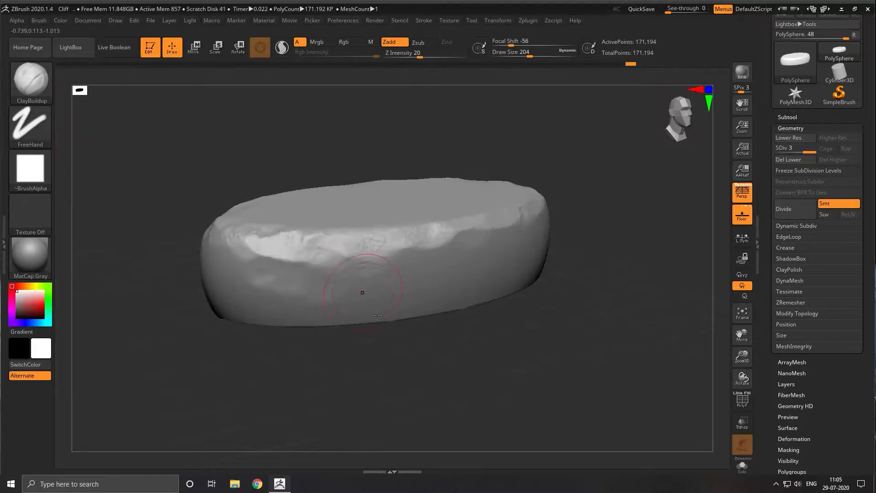
left_click_drag(442, 375, 367, 292)
mouse_move(444, 343)
left_mouse_down()
mouse_move(352, 280)
mouse_move(332, 292)
mouse_move(336, 313)
left_mouse_up()
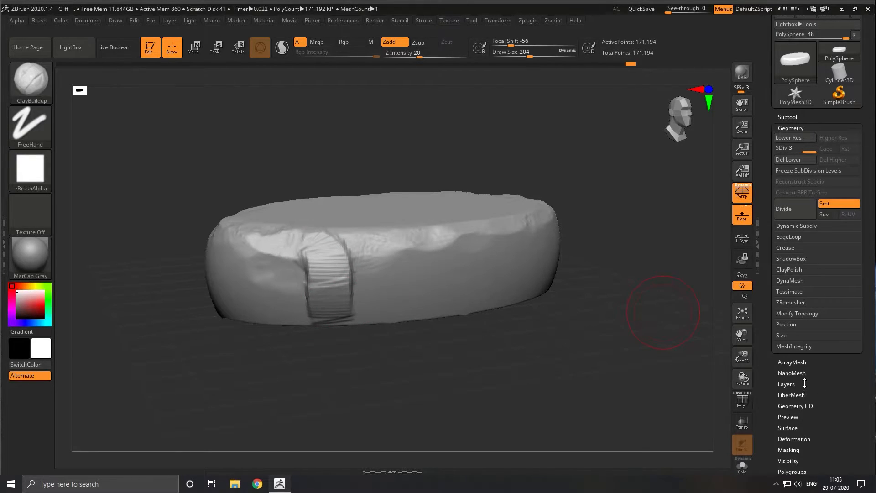
Make the slab taller with the Size deformation restricted to the vertical axis
left_click(809, 440)
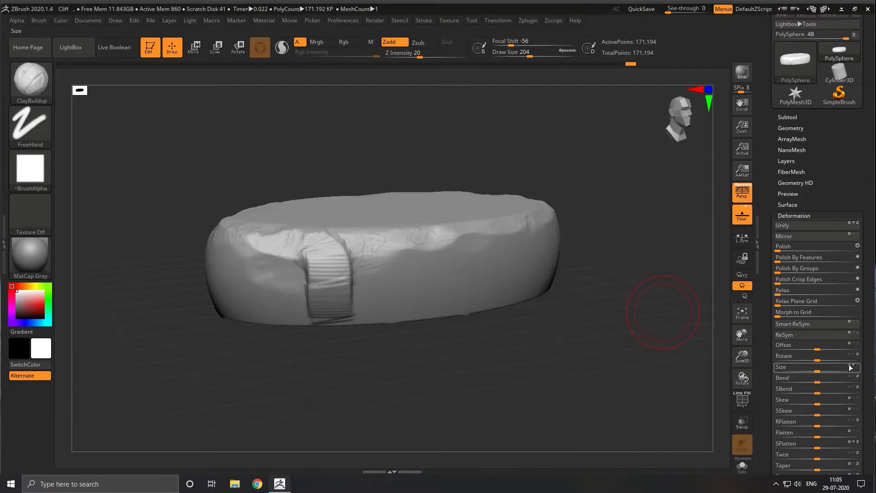
left_click_drag(823, 372, 834, 370)
left_click_drag(531, 374, 567, 372)
left_click_drag(479, 311, 575, 365)
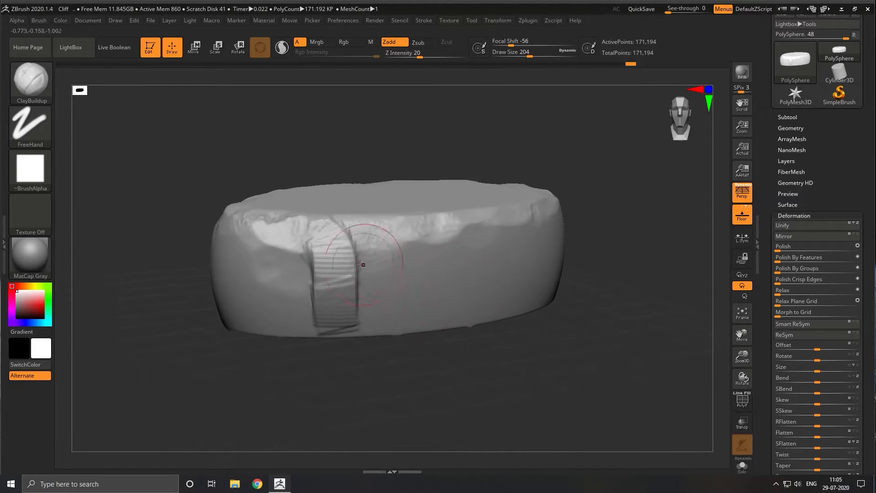
Lower the Z Intensity to 8 and build overlapping vertical ClayBuildup strips down the left and middle of the front wall
left_click(305, 259)
left_click_drag(427, 55, 406, 56)
mouse_move(329, 248)
left_mouse_down()
mouse_move(340, 315)
mouse_move(310, 332)
left_mouse_up()
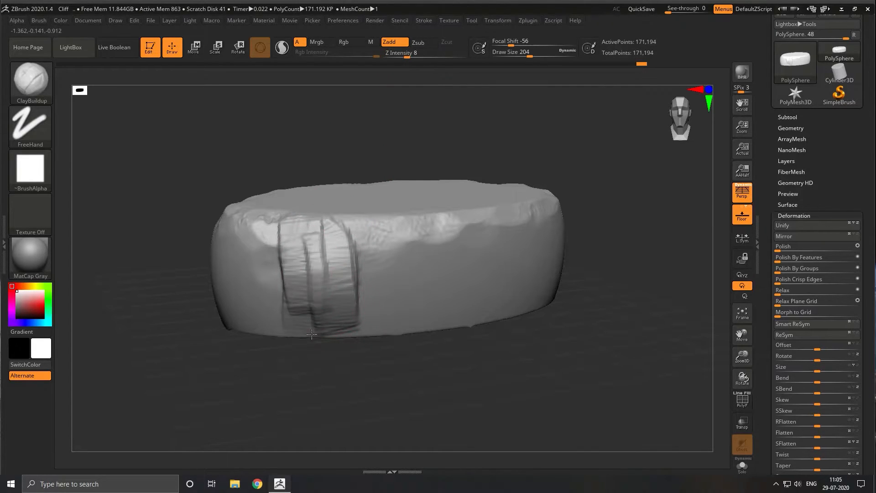
left_click_drag(450, 225, 459, 336)
left_click_drag(436, 241, 442, 345)
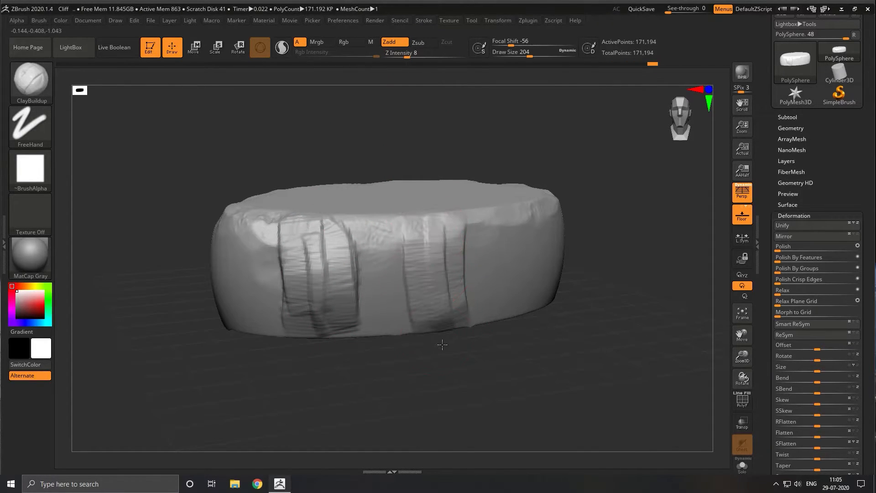
left_click_drag(470, 226, 483, 326)
left_click_drag(428, 250, 425, 313)
Continue the vertical ClayBuildup strips along the right part of the front wall and around the adjoining rounded end
left_click_drag(647, 313, 605, 318)
mouse_move(580, 242)
left_mouse_down()
mouse_move(588, 329)
mouse_move(570, 275)
mouse_move(571, 330)
left_mouse_up()
left_click_drag(632, 304, 625, 328)
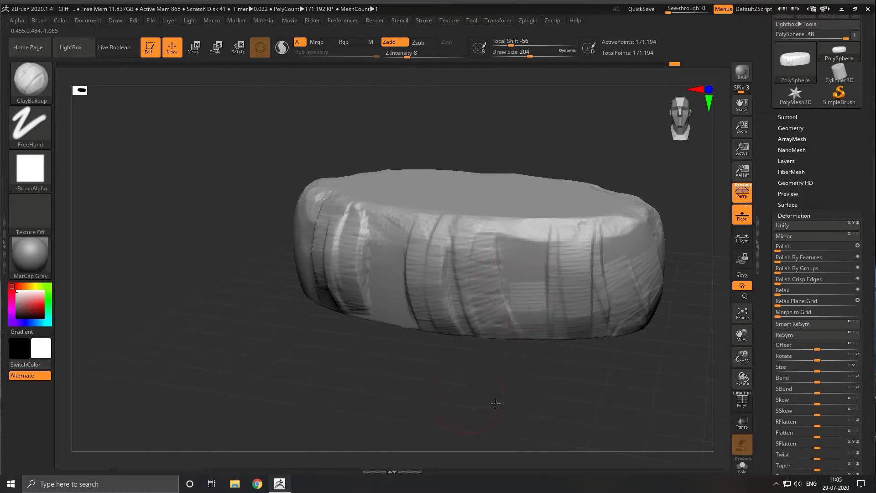
left_click_drag(470, 373, 457, 311)
left_click_drag(276, 257, 299, 347)
left_click_drag(319, 273, 334, 384)
mouse_move(587, 395)
left_mouse_down()
mouse_move(545, 365)
mouse_move(592, 315)
mouse_move(586, 340)
left_mouse_up()
left_click_drag(367, 250, 376, 379)
Carry the vertical ClayBuildup strips around the slab's end onto the beginning of the back wall
mouse_move(385, 319)
left_mouse_down()
mouse_move(380, 367)
mouse_move(356, 297)
mouse_move(323, 254)
mouse_move(320, 309)
left_mouse_up()
mouse_move(296, 376)
left_mouse_down()
mouse_move(283, 255)
mouse_move(319, 349)
left_mouse_up()
mouse_move(505, 353)
left_mouse_down()
mouse_move(492, 351)
mouse_move(503, 352)
mouse_move(502, 363)
mouse_move(601, 325)
mouse_move(498, 284)
left_mouse_up()
mouse_move(383, 215)
left_mouse_down()
mouse_move(392, 265)
mouse_move(379, 338)
left_mouse_up()
left_click_drag(246, 151, 347, 185)
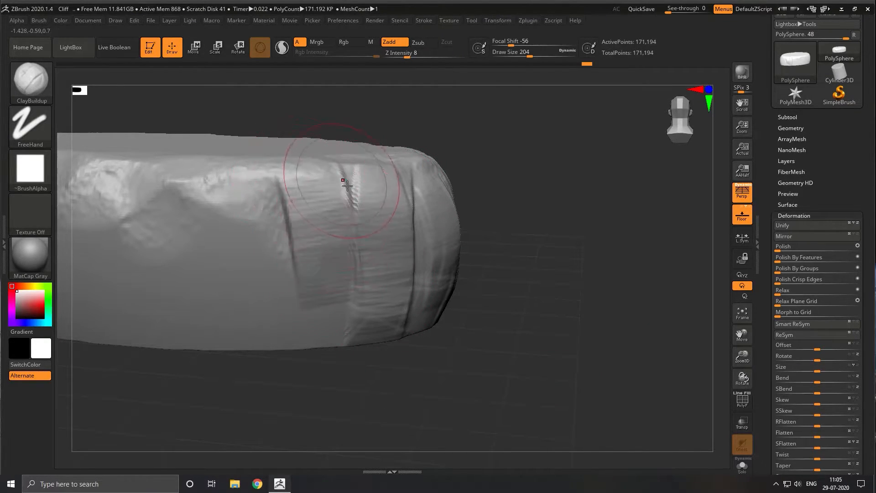
left_click_drag(268, 267, 264, 327)
left_click_drag(244, 209, 246, 239)
Layer crossing vertical and slanted ClayBuildup strips over the middle of the back wall
mouse_move(452, 395)
left_mouse_down("alt")
mouse_move(585, 342)
mouse_move(661, 358)
left_mouse_up("alt")
mouse_move(340, 133)
left_mouse_down()
mouse_move(387, 152)
mouse_move(379, 265)
left_mouse_up()
left_click_drag(410, 228, 387, 314)
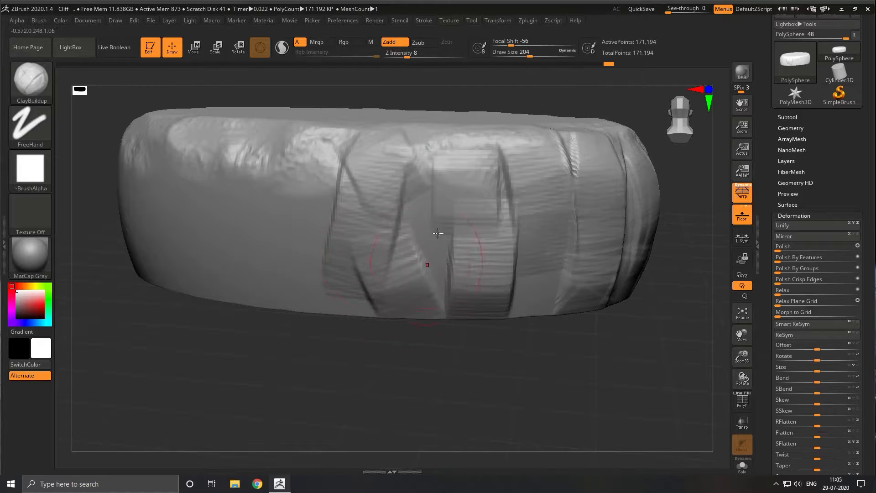
left_click_drag(456, 191, 438, 287)
left_click_drag(387, 130, 384, 278)
mouse_move(337, 140)
left_mouse_down()
mouse_move(374, 301)
mouse_move(301, 247)
left_mouse_up()
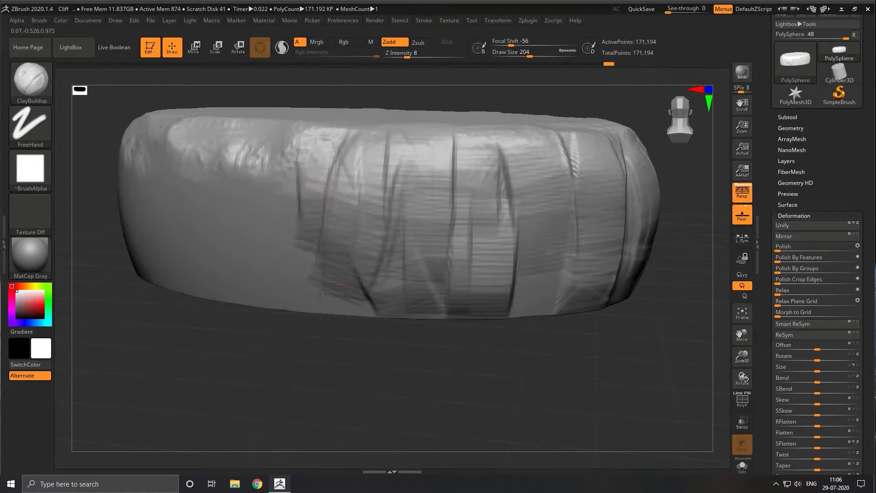
left_click_drag(328, 182, 292, 312)
Cover the remaining smooth part of the back wall and its far corner with vertical ClayBuildup strips
left_click_drag(456, 356, 496, 377, "alt")
right_click_drag(495, 378, 476, 350, "ctrl")
left_click_drag(476, 350, 504, 344)
mouse_move(379, 148)
left_mouse_down()
mouse_move(361, 176)
mouse_move(374, 256)
left_mouse_up()
left_click_drag(346, 141, 360, 240)
left_click_drag(320, 157, 331, 248)
left_click_drag(292, 148, 303, 296)
left_click_drag(283, 203, 299, 315)
left_click_drag(260, 187, 275, 279)
mouse_move(260, 167)
left_mouse_down()
mouse_move(265, 240)
mouse_move(244, 305)
left_mouse_up()
left_click_drag(212, 174, 219, 301)
mouse_move(187, 214)
left_mouse_down()
mouse_move(191, 335)
mouse_move(247, 335)
left_mouse_up()
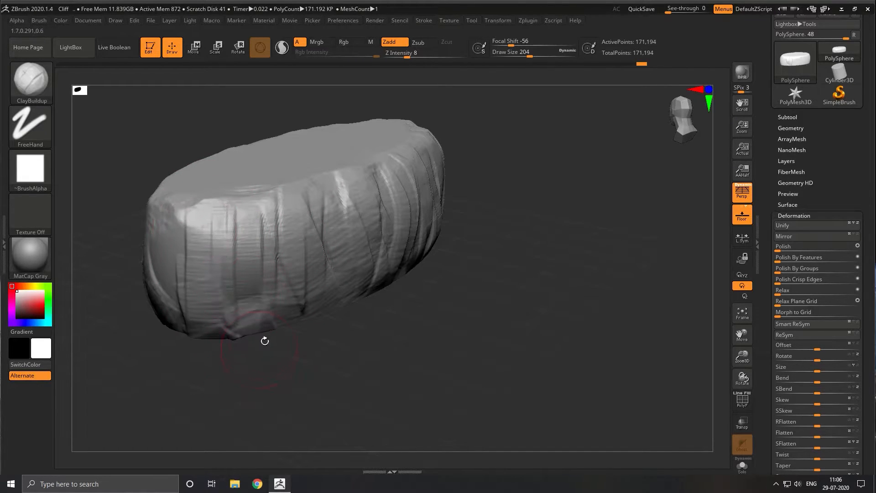
Add vertical ClayBuildup strokes from the rim down the slab's narrow end
left_click_drag(420, 364, 438, 365)
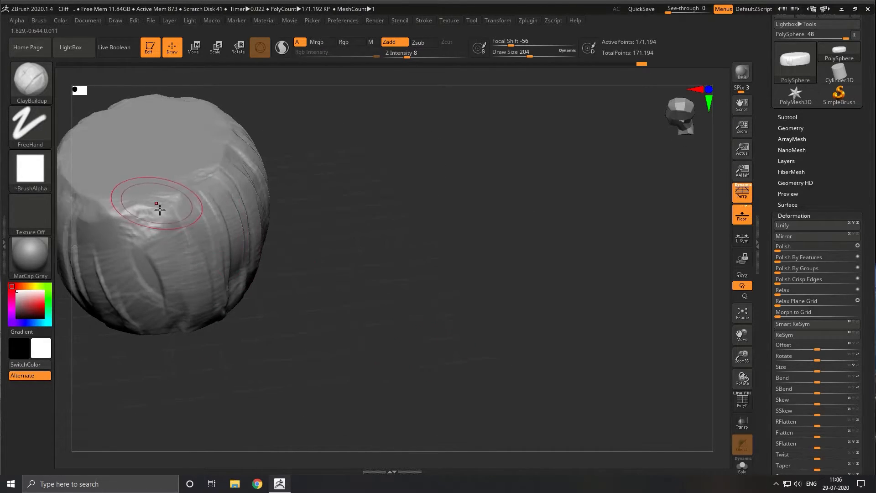
left_click_drag(154, 207, 157, 269)
left_click_drag(110, 214, 119, 290)
left_click_drag(98, 201, 121, 301)
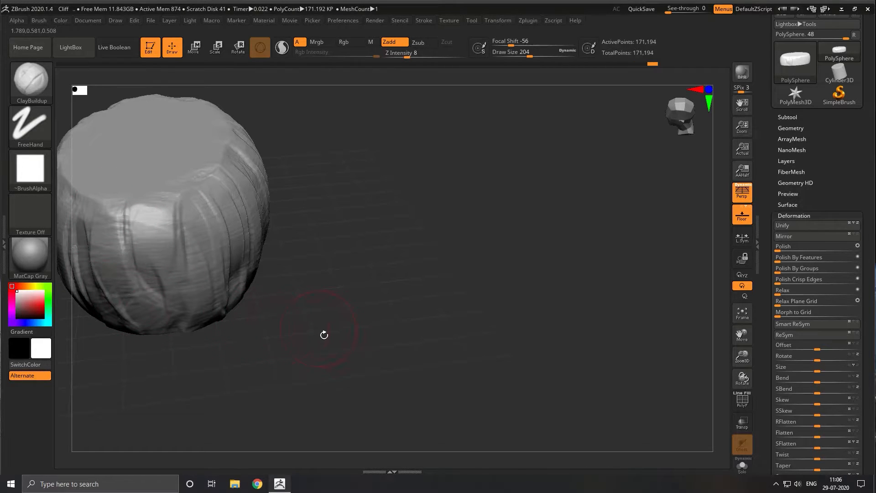
Fill the remaining smooth gaps in the lower left part of the front wall with ClayBuildup strokes
left_click_drag(323, 335, 532, 341)
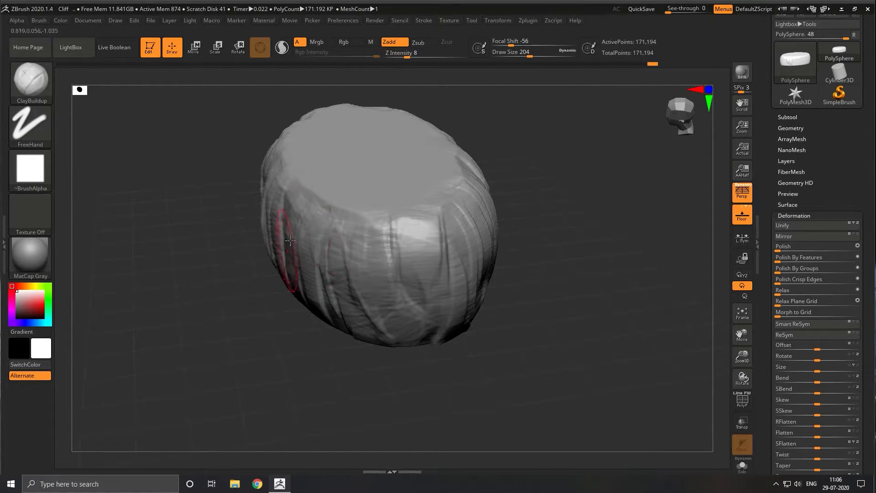
left_click_drag(600, 375, 630, 348)
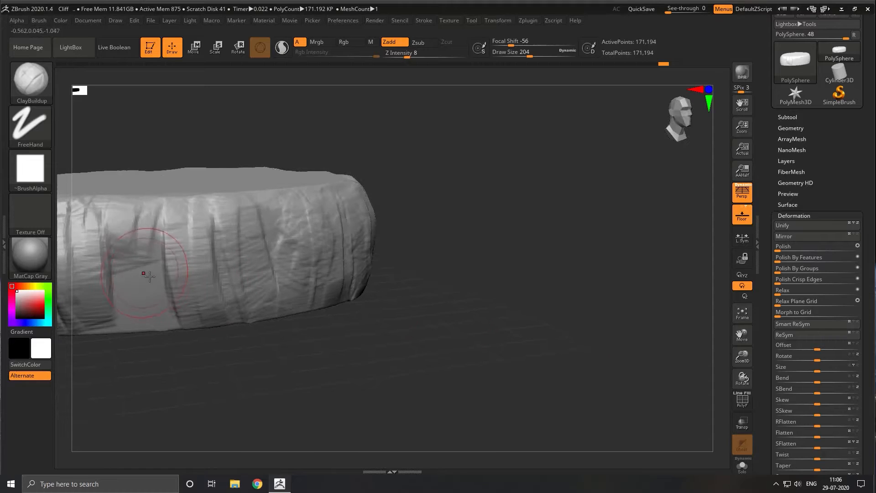
left_click_drag(149, 277, 152, 342)
key("f")
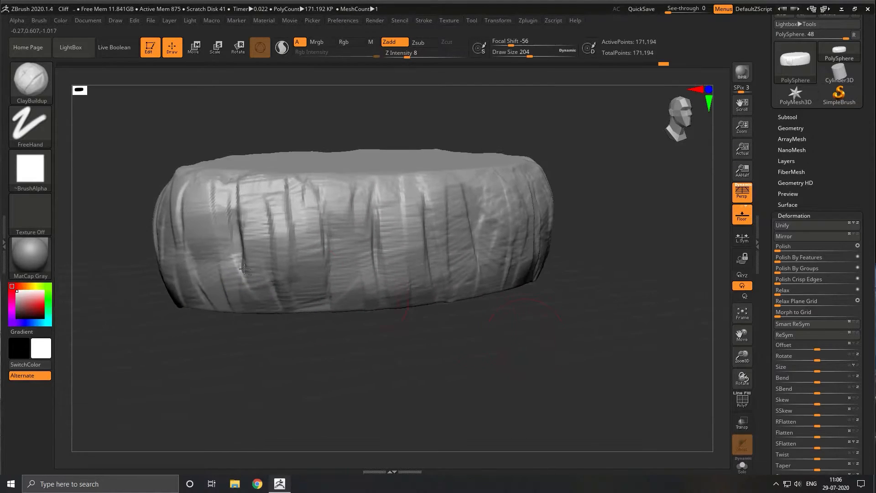
left_click_drag(229, 267, 238, 307)
left_click_drag(445, 336, 484, 358)
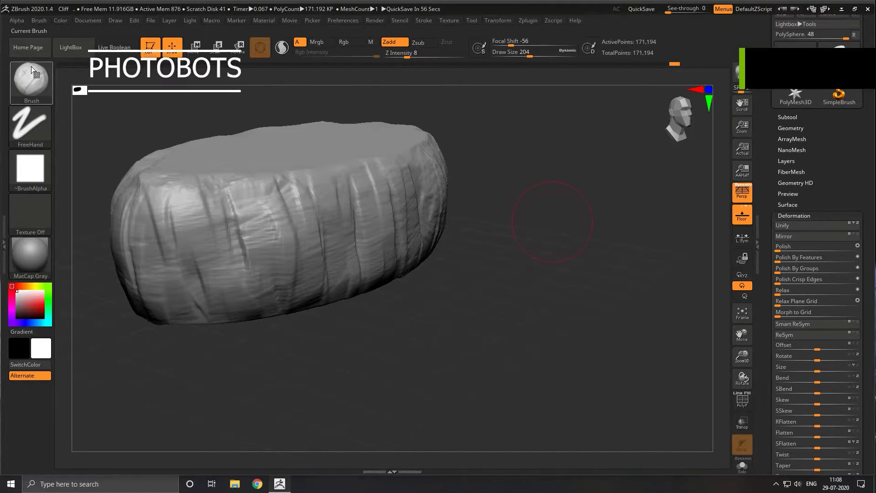
Switch to the Flatten brush, reduce the draw size to 180, and plane the left part of the front wall into rock facets
left_click(31, 81)
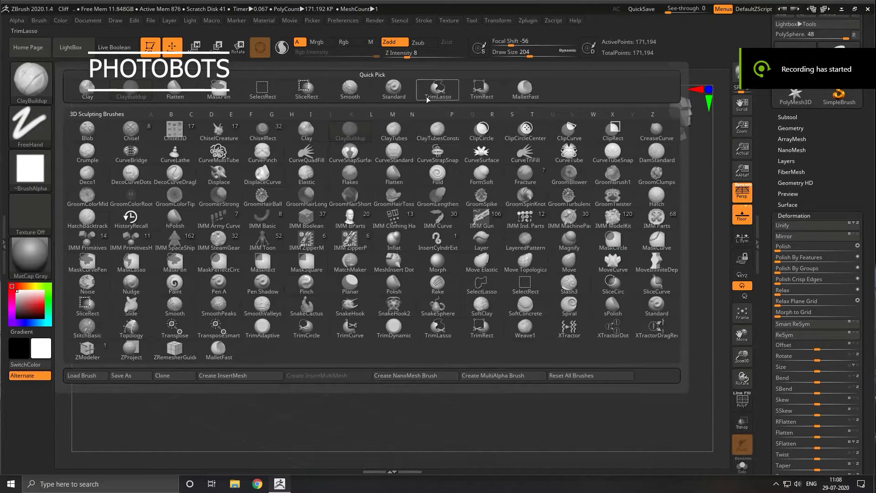
left_click(175, 88)
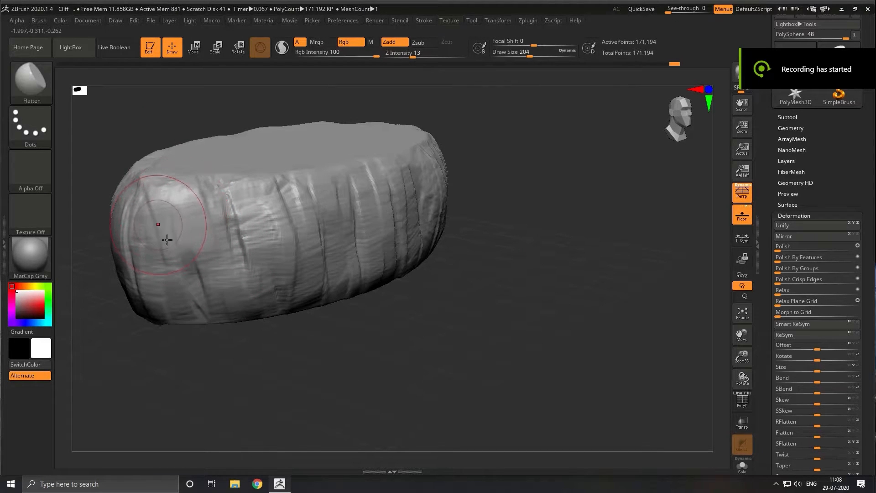
mouse_move(237, 252)
left_mouse_down()
mouse_move(230, 224)
mouse_move(201, 195)
mouse_move(206, 203)
left_mouse_up()
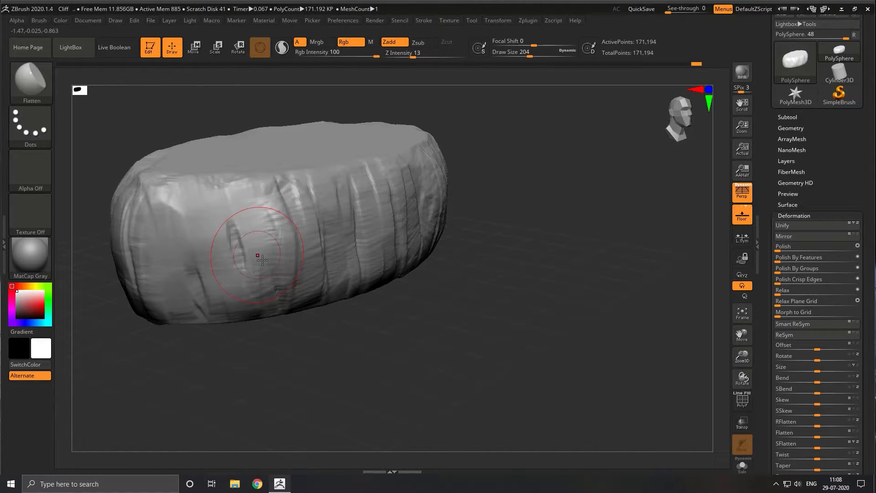
left_click_drag(342, 375, 363, 389)
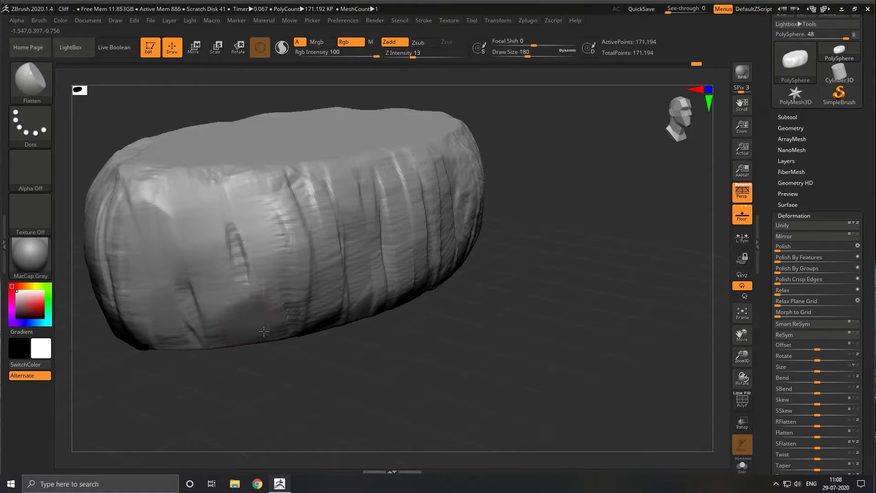
mouse_move(282, 297)
left_mouse_down()
mouse_move(260, 217)
mouse_move(292, 214)
mouse_move(308, 228)
mouse_move(333, 289)
mouse_move(310, 314)
left_mouse_up()
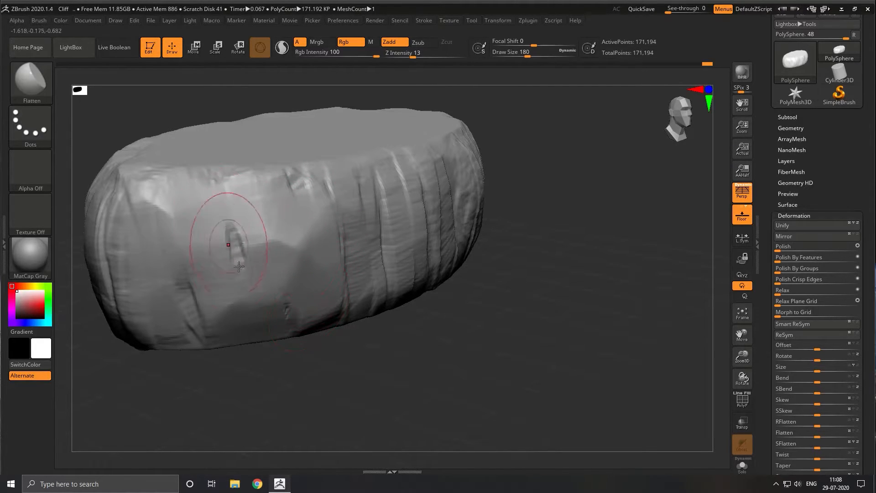
left_click_drag(232, 274, 192, 276)
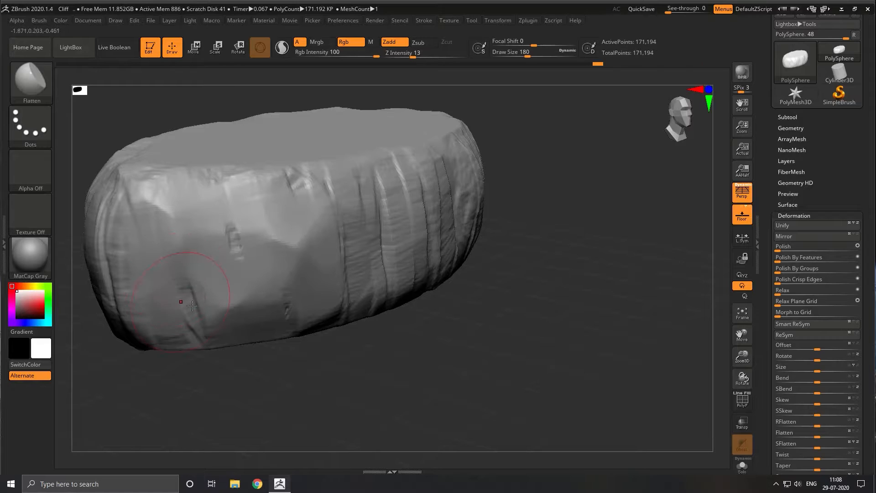
left_click_drag(338, 248, 325, 213)
Flatten the middle of the front wall into planar facets, from the rim down to the lower edge
mouse_move(502, 389)
left_mouse_down()
mouse_move(459, 385)
mouse_move(455, 377)
left_mouse_up()
mouse_move(406, 296)
left_mouse_down()
mouse_move(376, 314)
mouse_move(344, 306)
left_mouse_up()
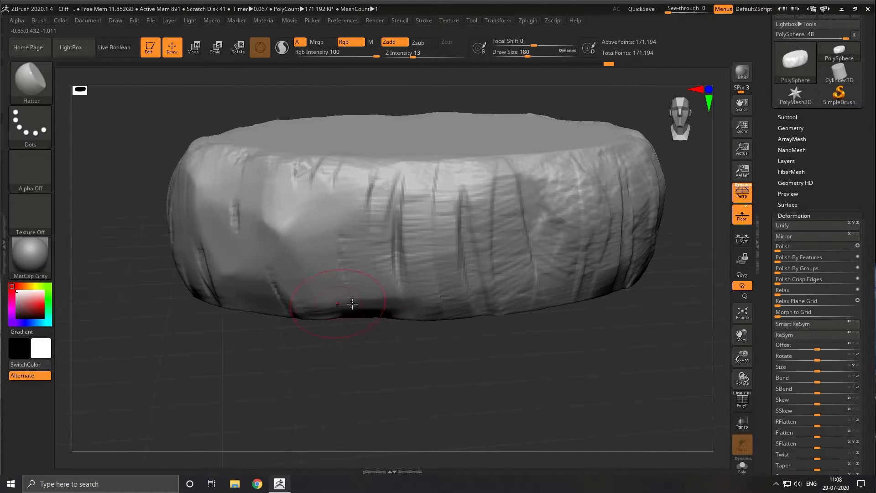
left_click_drag(451, 375, 457, 348)
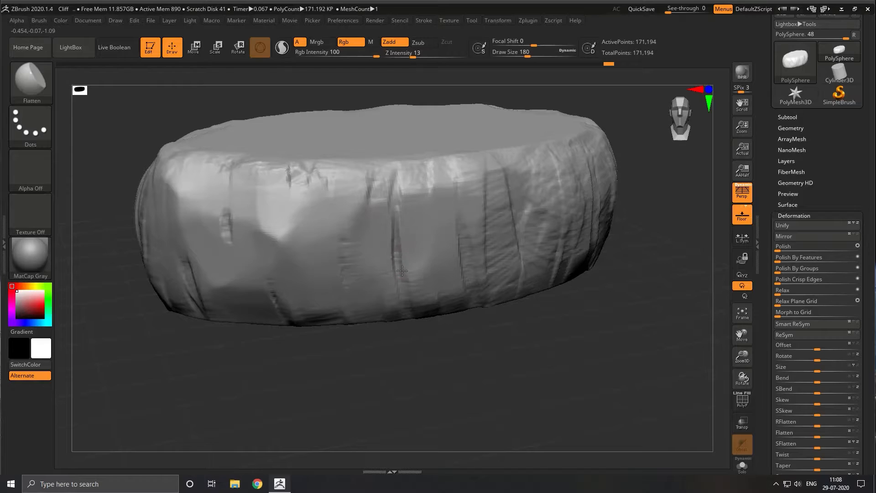
mouse_move(408, 211)
left_mouse_down()
mouse_move(402, 183)
mouse_move(472, 183)
mouse_move(465, 222)
left_mouse_up()
left_click_drag(491, 267, 467, 292)
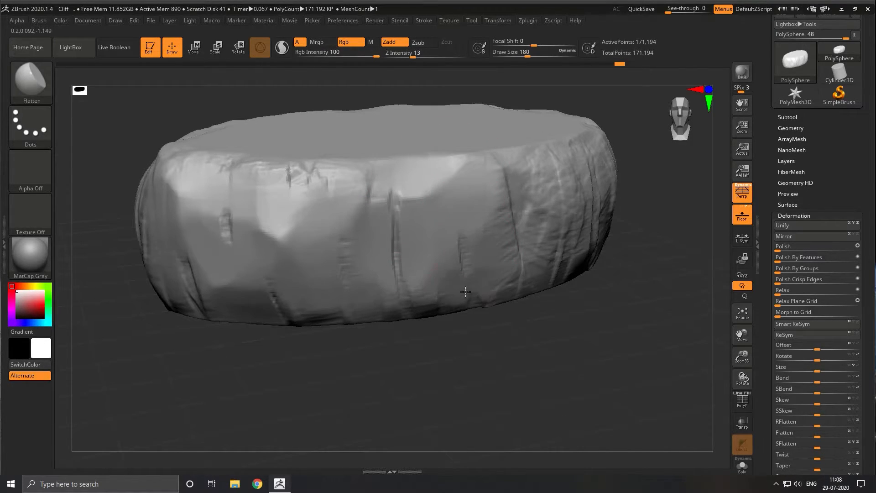
Flatten the ridges on the right part of the front wall into broad facets
right_click_drag(477, 254, 576, 309)
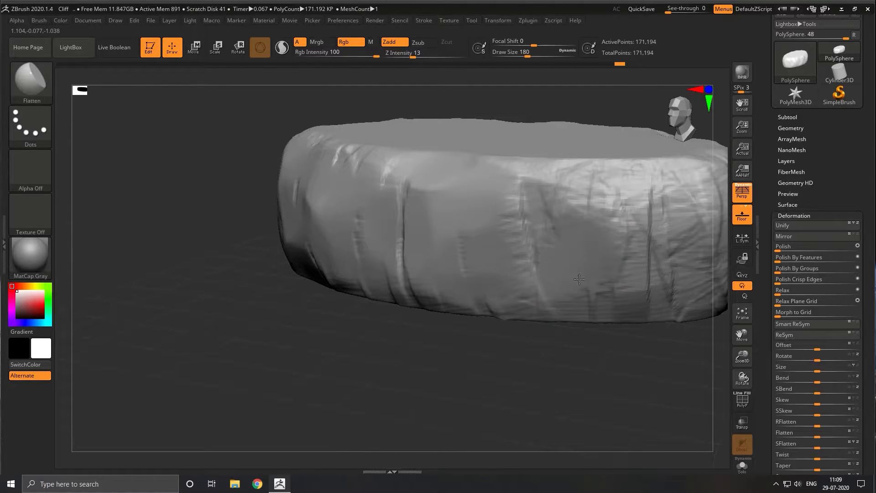
right_click_drag(579, 370, 567, 157)
left_click_drag(567, 156, 589, 198)
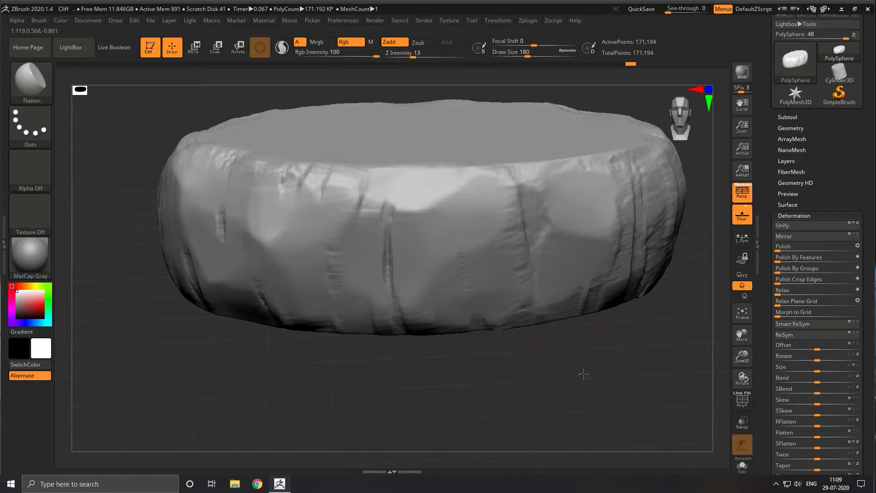
right_click_drag(582, 373, 540, 276)
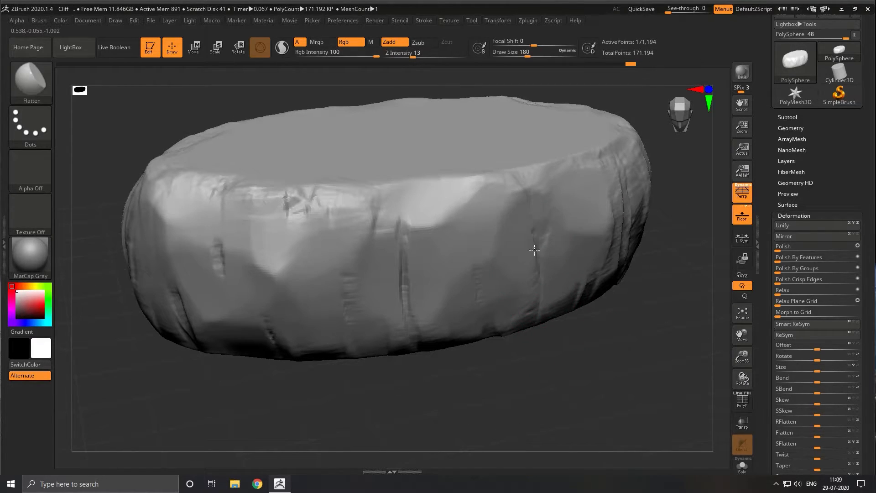
right_click_drag(581, 406, 509, 263)
Raise the Flatten brush's Z Intensity to 49 and cut stronger facets into the front wall's right end and around the corner
left_click(431, 54)
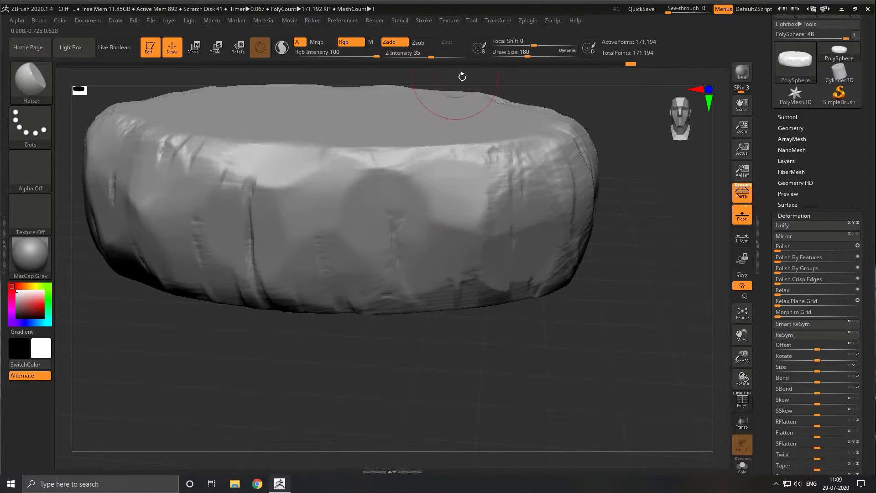
left_click(442, 53)
left_click_drag(517, 183, 521, 191)
left_click_drag(564, 228, 570, 194)
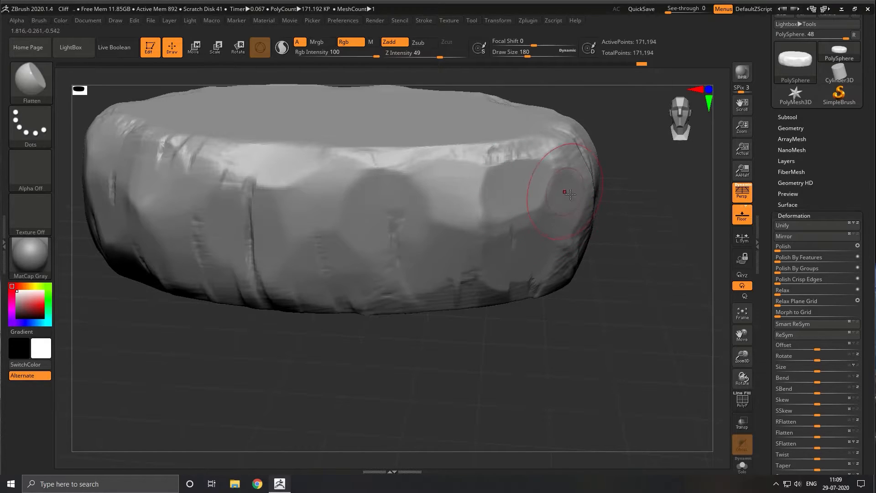
left_click_drag(634, 337, 586, 272)
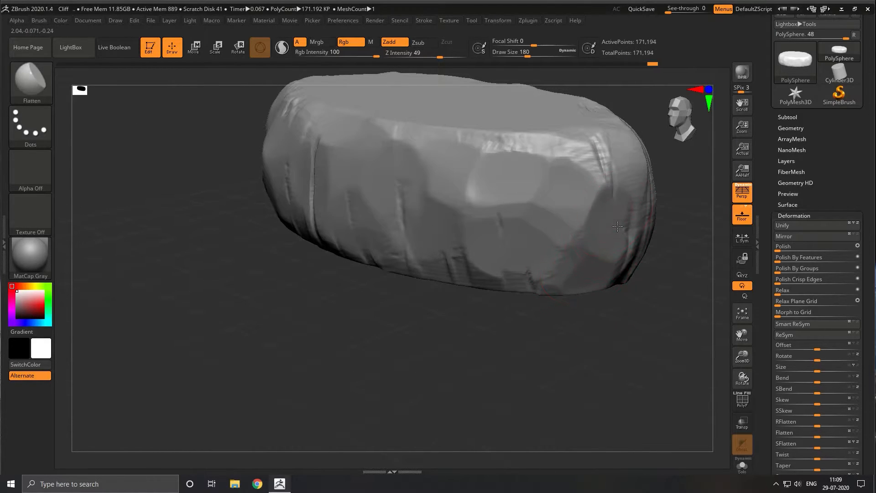
mouse_move(624, 179)
left_mouse_down()
mouse_move(608, 150)
mouse_move(637, 247)
left_mouse_up()
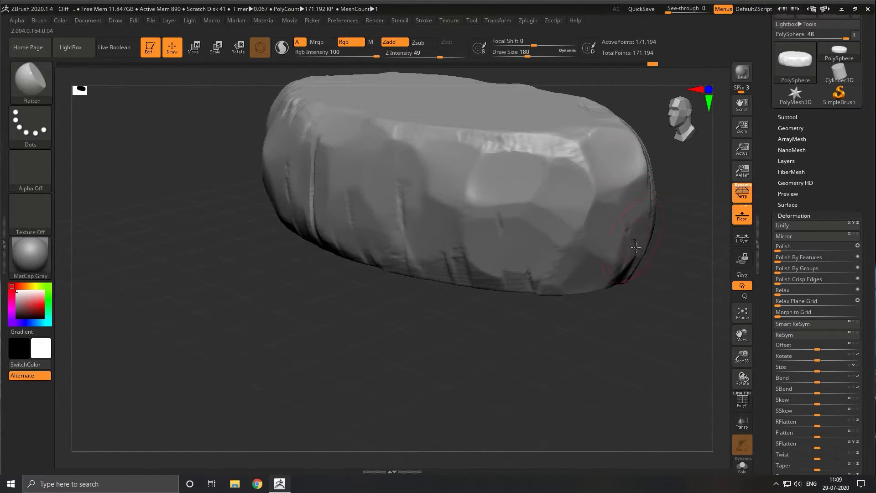
mouse_move(583, 354)
left_mouse_down()
mouse_move(523, 210)
mouse_move(470, 196)
mouse_move(500, 236)
mouse_move(513, 221)
mouse_move(530, 232)
mouse_move(547, 264)
mouse_move(527, 225)
mouse_move(475, 206)
left_mouse_up()
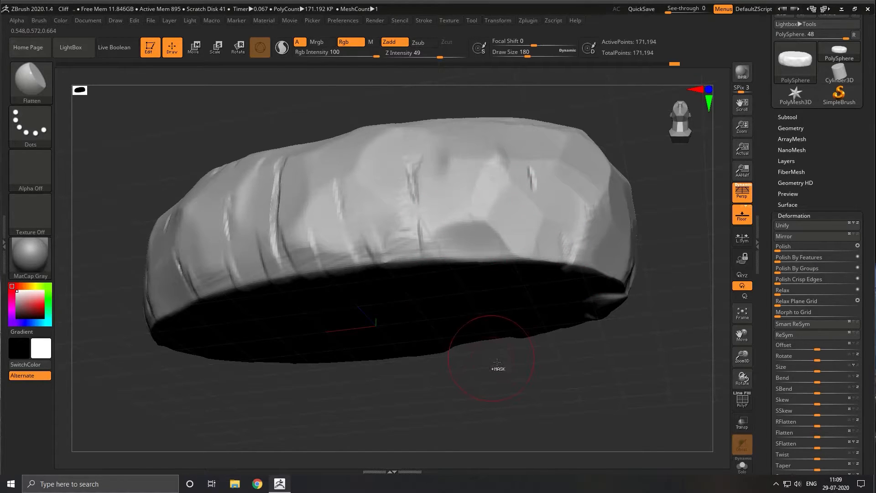
Plane the remaining ridges along the lower part of the front wall into facets with the Flatten brush
key("ctrl")
left_click_drag(497, 368, 504, 322)
mouse_move(493, 291)
left_mouse_down()
mouse_move(429, 280)
mouse_move(384, 293)
mouse_move(381, 278)
mouse_move(461, 250)
left_mouse_up()
left_click_drag(606, 313, 595, 311)
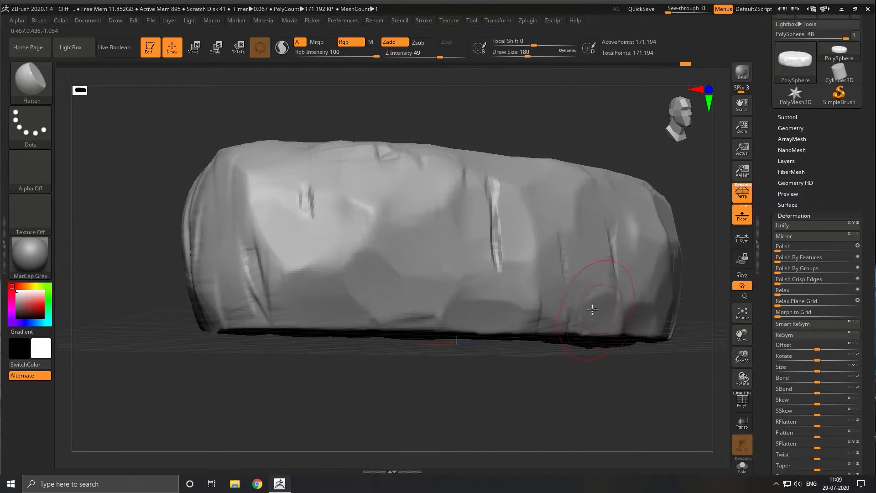
Flatten the clay strips on the slab's short end wall into broad planar facets, from the rim downward
left_click_drag(542, 375, 549, 401)
mouse_move(335, 299)
left_mouse_down()
mouse_move(340, 250)
mouse_move(382, 230)
left_mouse_up()
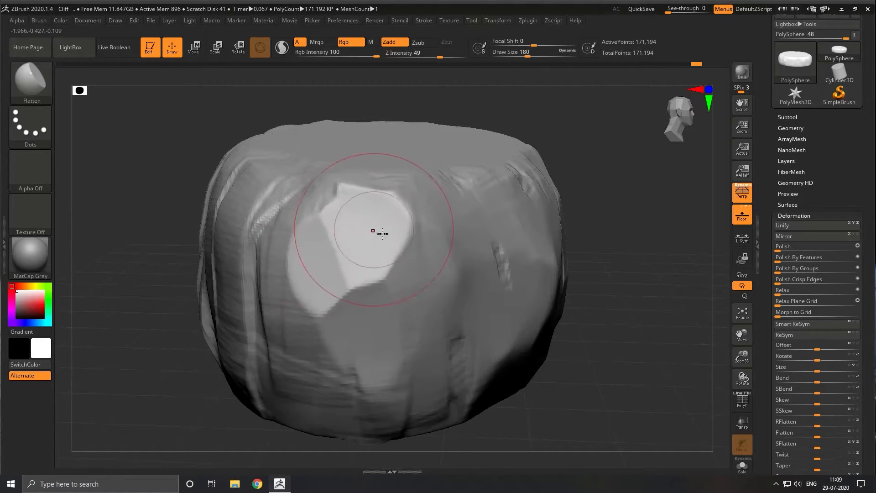
mouse_move(684, 417)
right_mouse_down("ctrl")
mouse_move(589, 325)
mouse_move(606, 329)
right_mouse_up("ctrl")
mouse_move(248, 310)
left_mouse_down()
mouse_move(279, 323)
mouse_move(295, 279)
mouse_move(293, 254)
mouse_move(251, 219)
mouse_move(309, 225)
mouse_move(341, 302)
mouse_move(334, 332)
mouse_move(298, 314)
mouse_move(299, 329)
left_mouse_up()
right_click_drag(544, 373, 490, 359)
left_click_drag(376, 343, 388, 360)
Flatten the vertical ridges on the back wall into angular facets, working from the end corner toward the middle
mouse_move(564, 392)
left_mouse_down()
mouse_move(483, 387)
mouse_move(411, 356)
mouse_move(355, 271)
left_mouse_up()
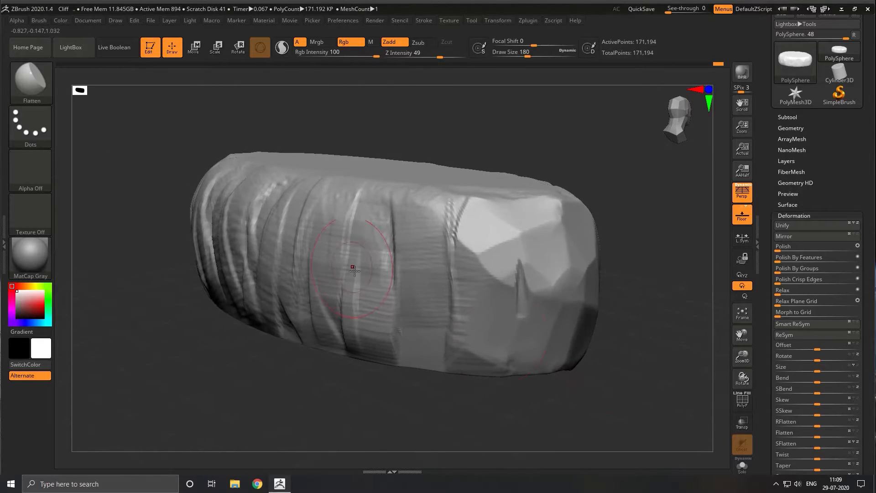
mouse_move(379, 314)
left_mouse_down()
mouse_move(367, 256)
mouse_move(410, 231)
mouse_move(445, 255)
mouse_move(438, 304)
mouse_move(383, 315)
mouse_move(293, 225)
mouse_move(326, 255)
mouse_move(302, 284)
mouse_move(334, 222)
mouse_move(403, 221)
mouse_move(481, 337)
left_mouse_up()
mouse_move(468, 427)
left_mouse_down()
mouse_move(496, 426)
mouse_move(612, 382)
left_mouse_up()
mouse_move(282, 290)
left_mouse_down()
mouse_move(297, 347)
mouse_move(192, 246)
mouse_move(297, 239)
mouse_move(307, 254)
mouse_move(363, 239)
mouse_move(333, 211)
mouse_move(366, 196)
mouse_move(402, 228)
mouse_move(411, 255)
mouse_move(374, 296)
mouse_move(363, 329)
mouse_move(386, 339)
left_mouse_up()
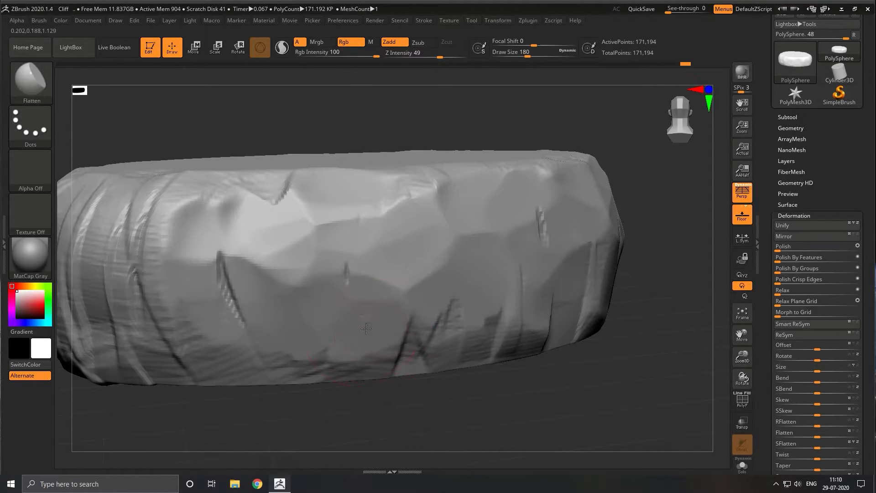
mouse_move(485, 405)
left_mouse_down()
mouse_move(469, 391)
mouse_move(506, 411)
mouse_move(561, 367)
left_mouse_up()
mouse_move(274, 301)
left_mouse_down()
mouse_move(269, 329)
mouse_move(287, 383)
mouse_move(247, 347)
mouse_move(280, 290)
mouse_move(303, 296)
mouse_move(319, 352)
mouse_move(319, 274)
mouse_move(337, 251)
left_mouse_up()
mouse_move(338, 349)
left_mouse_down()
mouse_move(338, 360)
mouse_move(340, 296)
mouse_move(231, 280)
mouse_move(214, 360)
mouse_move(228, 412)
left_mouse_up()
Flatten the corner and the back wall's adjoining lower edge, undoing the stroke that gouges the lower edge
mouse_move(479, 398)
left_mouse_down()
mouse_move(489, 338)
mouse_move(510, 348)
left_mouse_up()
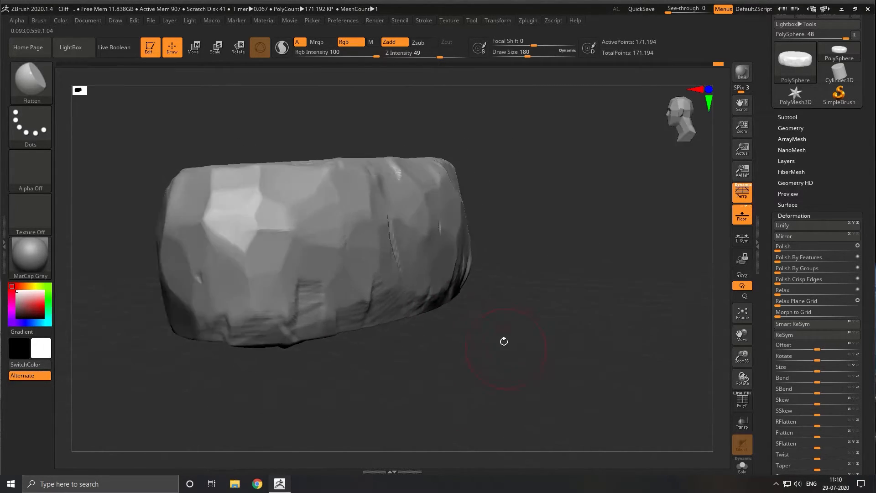
mouse_move(287, 261)
left_mouse_down()
mouse_move(242, 239)
mouse_move(262, 311)
left_mouse_up()
mouse_move(273, 341)
left_mouse_down()
mouse_move(254, 312)
mouse_move(293, 319)
mouse_move(314, 284)
left_mouse_up()
left_click_drag(436, 336, 455, 365)
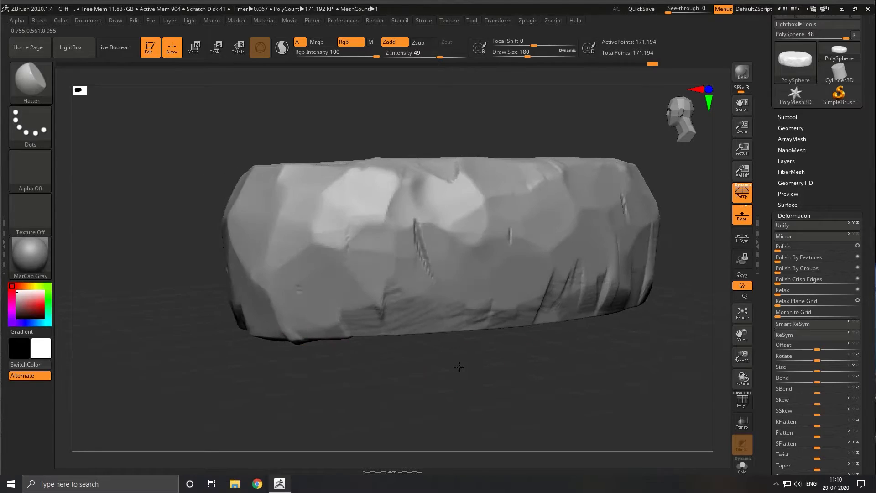
mouse_move(373, 310)
left_mouse_down()
mouse_move(438, 274)
mouse_move(411, 256)
mouse_move(430, 205)
mouse_move(526, 325)
left_mouse_up()
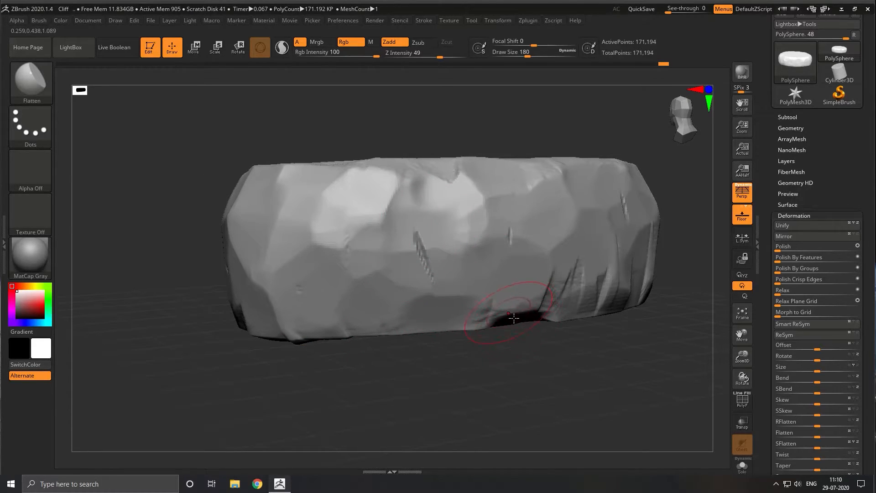
key("ctrl")
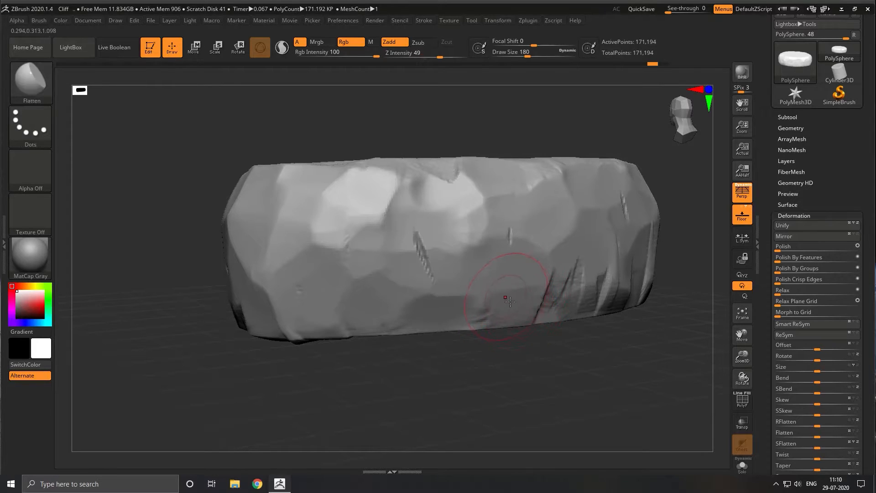
mouse_move(484, 297)
left_mouse_down()
mouse_move(452, 262)
mouse_move(405, 242)
left_mouse_up()
Flatten the leftover ridges along the lower edge and right part of the back wall
left_click_drag(615, 400, 593, 395)
mouse_move(614, 290)
left_mouse_down()
mouse_move(580, 288)
mouse_move(589, 315)
mouse_move(611, 301)
left_mouse_up()
left_click_drag(624, 410, 428, 413, "alt")
left_click_drag(520, 382, 513, 397)
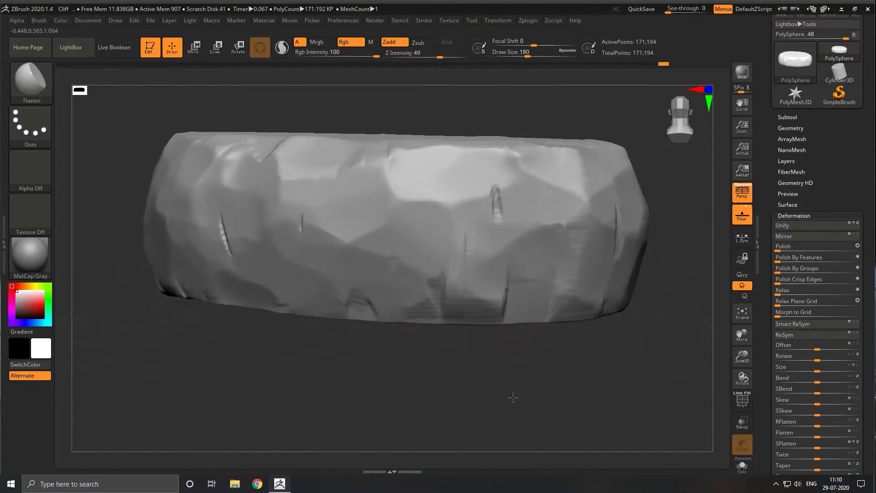
mouse_move(483, 292)
left_mouse_down()
mouse_move(459, 284)
mouse_move(450, 291)
left_mouse_up()
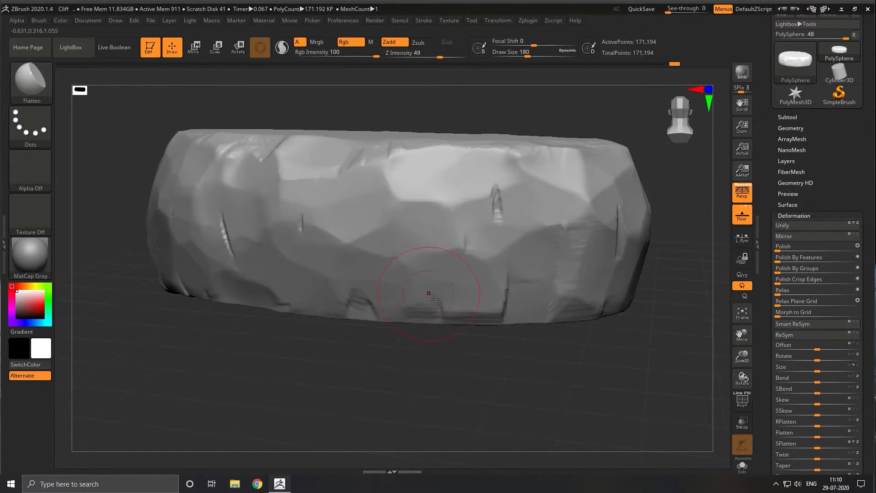
left_click_drag(507, 255, 535, 297)
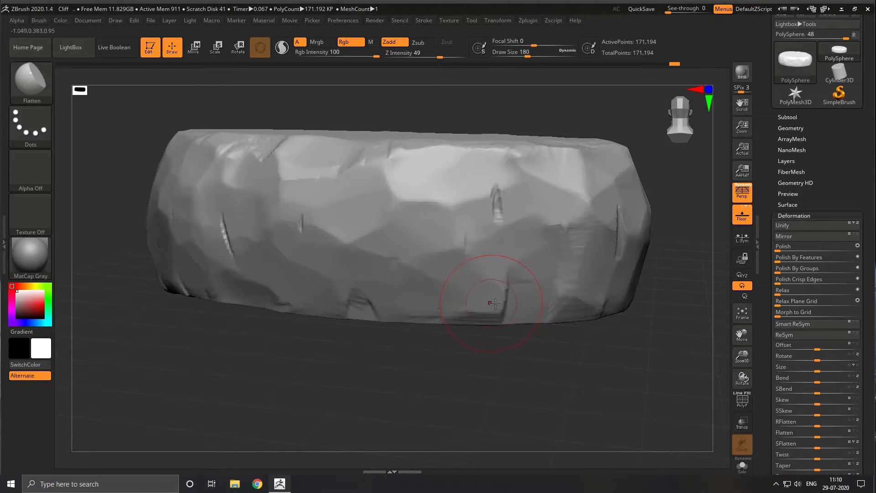
mouse_move(603, 288)
left_mouse_down()
mouse_move(572, 255)
mouse_move(570, 221)
mouse_move(626, 267)
left_mouse_up()
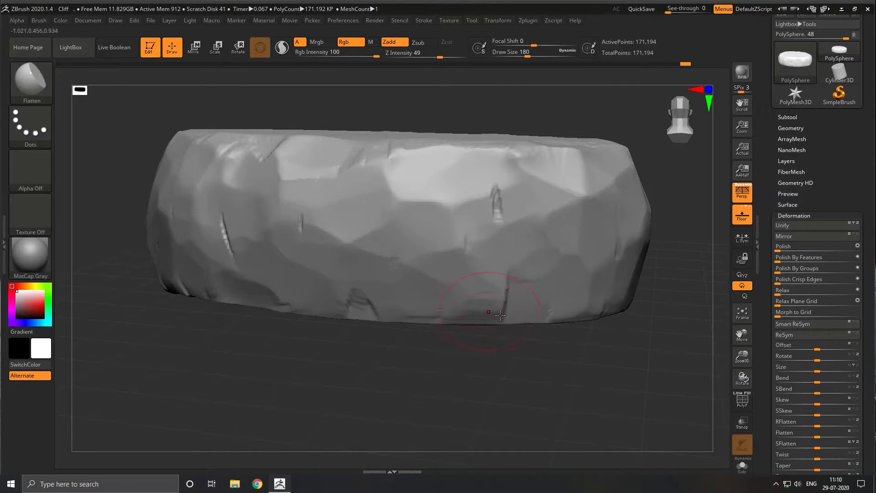
left_click_drag(497, 315, 487, 301)
Touch up the front wall's corner and base by flattening the leftover bumps into facets
mouse_move(570, 360)
left_mouse_down()
mouse_move(529, 363)
mouse_move(597, 358)
mouse_move(542, 348)
mouse_move(491, 386)
mouse_move(495, 375)
mouse_move(495, 383)
mouse_move(371, 353)
left_mouse_up()
key("ctrl")
left_click_drag(416, 264, 422, 284)
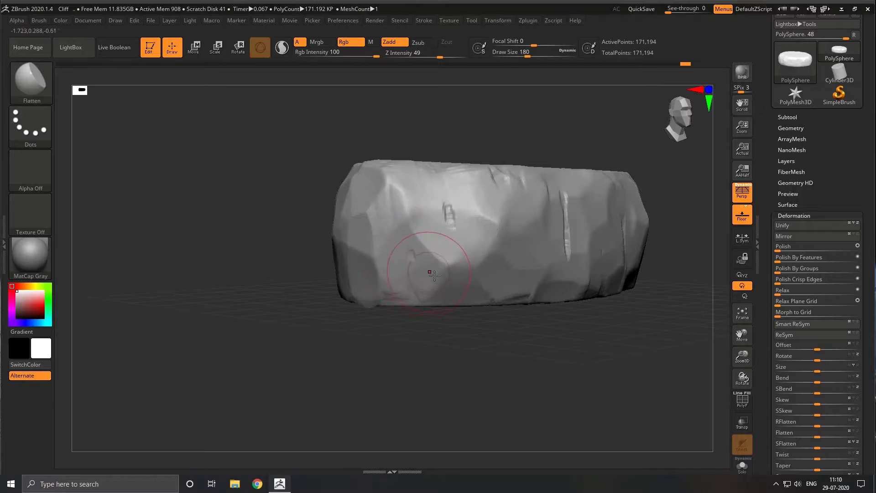
left_click_drag(587, 368, 500, 386)
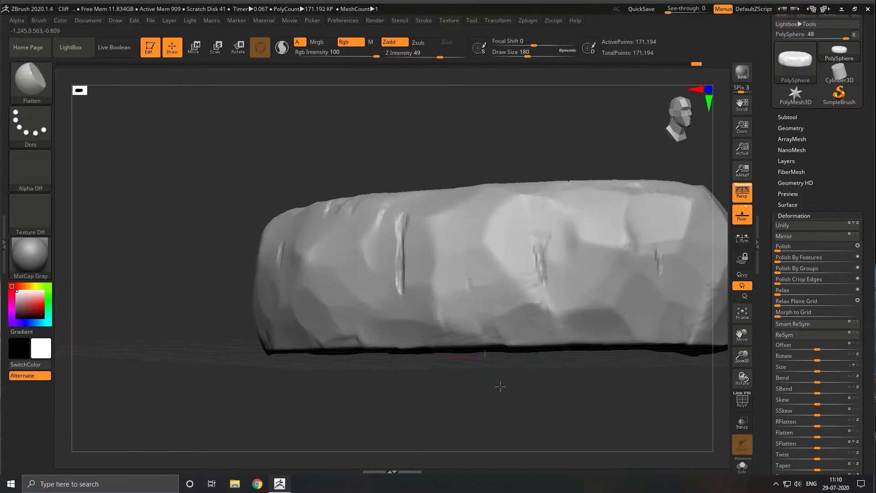
left_click_drag(372, 316, 357, 326)
mouse_move(553, 410)
left_mouse_down()
mouse_move(523, 387)
mouse_move(517, 397)
mouse_move(524, 395)
left_mouse_up()
left_click_drag(506, 319, 401, 285)
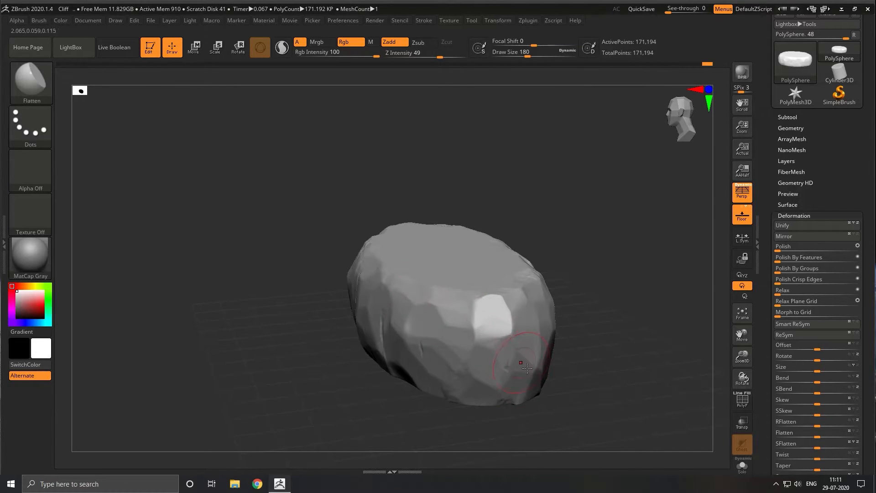
Flatten the rough marks on the left and middle parts of the front wall into clean facets
mouse_move(596, 392)
left_mouse_down()
mouse_move(616, 332)
mouse_move(499, 365)
left_mouse_up()
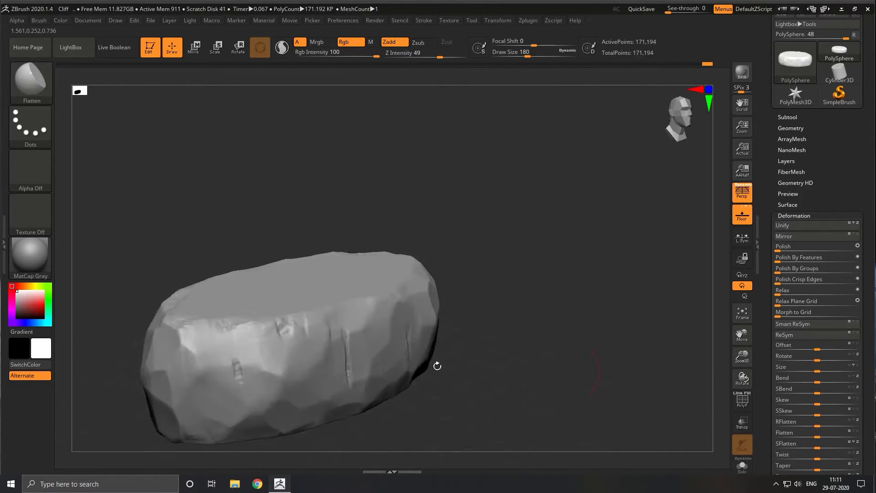
mouse_move(228, 337)
left_mouse_down()
mouse_move(244, 371)
mouse_move(265, 365)
mouse_move(257, 379)
mouse_move(268, 412)
mouse_move(274, 360)
mouse_move(280, 404)
left_mouse_up()
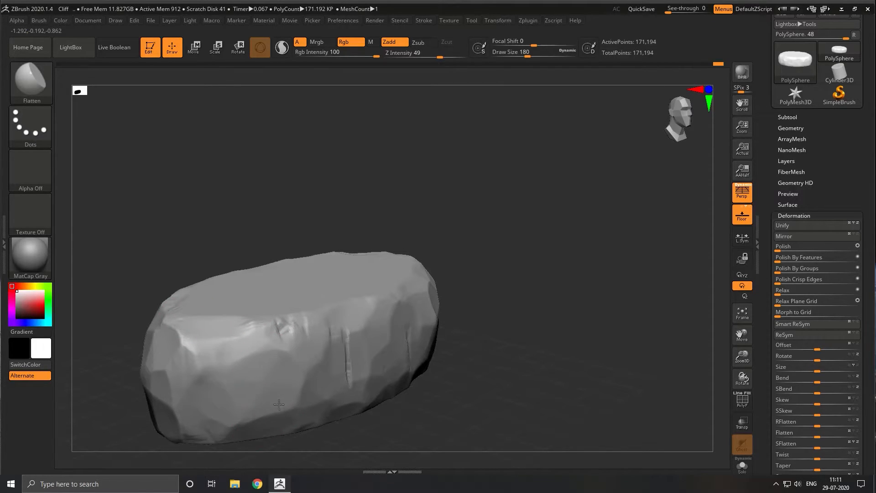
left_click_drag(347, 367, 329, 375)
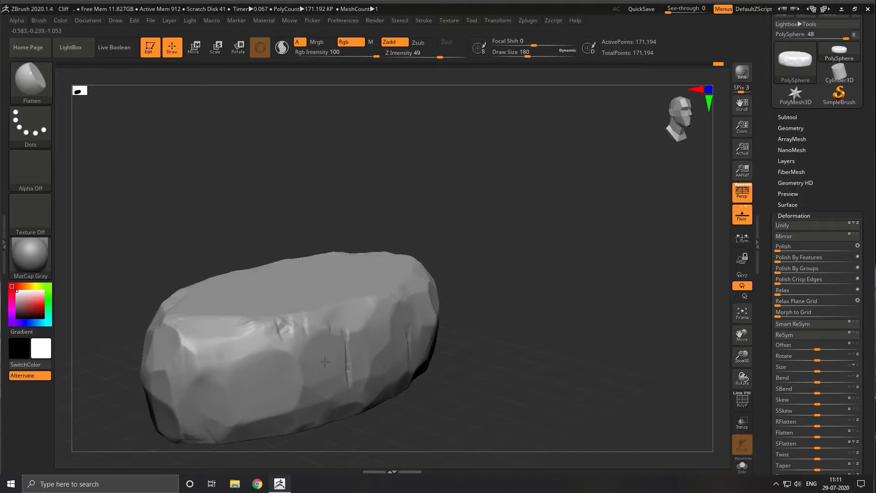
left_click_drag(524, 385, 544, 319)
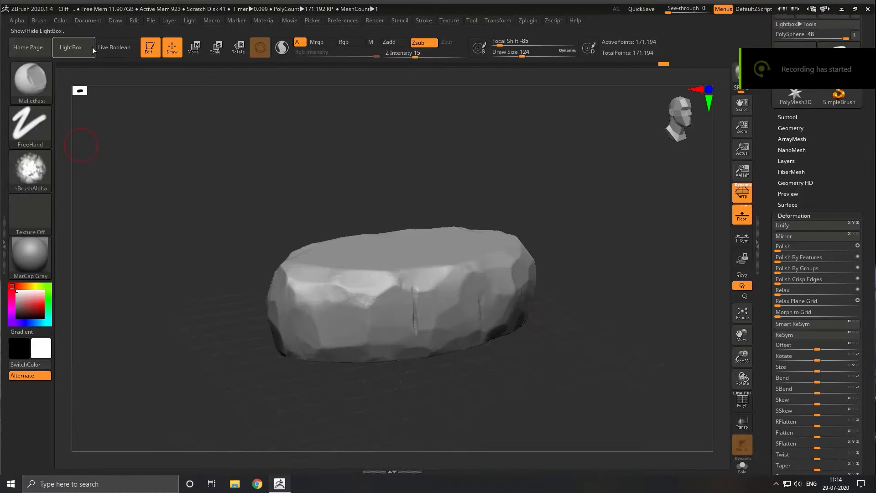
Load the Jronn_RockDamage04 brush from the Stone brush folder and divide the mesh to subdivision level 4
left_click(87, 47)
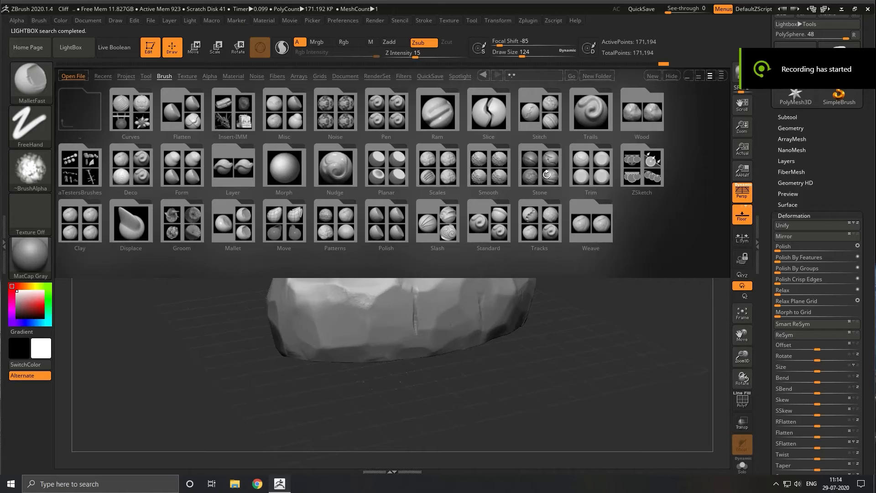
double_click(553, 169)
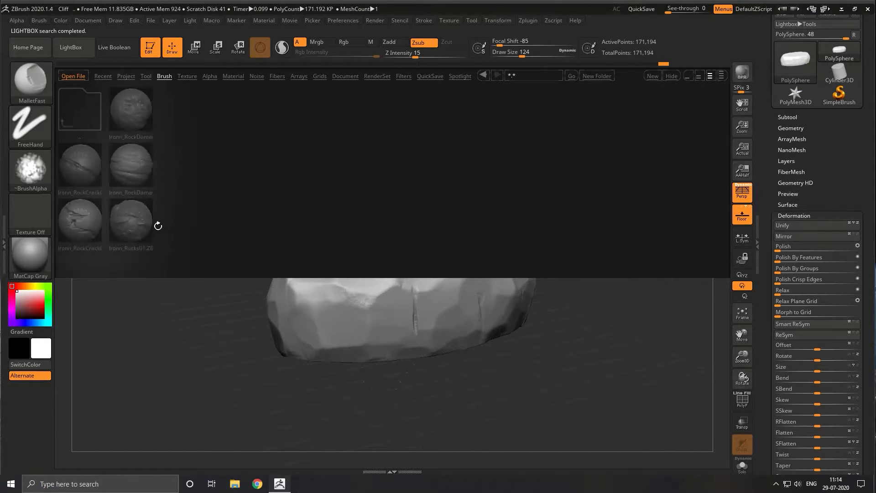
double_click(135, 182)
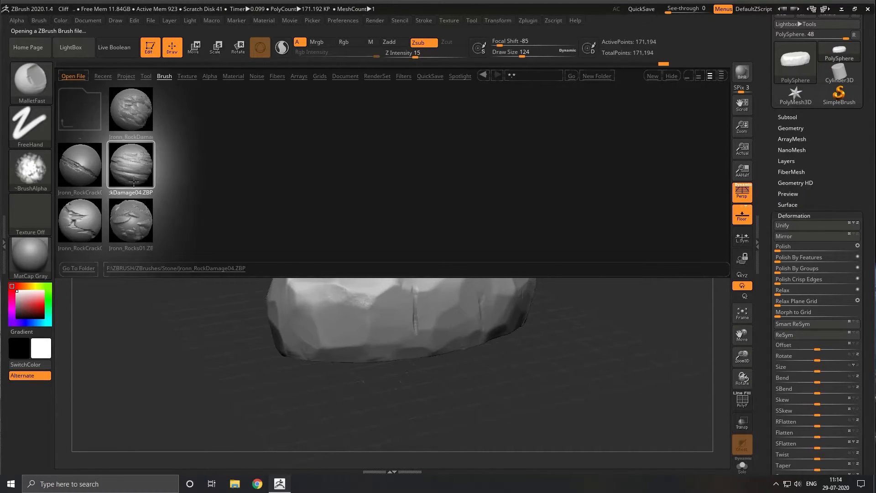
left_click(798, 129)
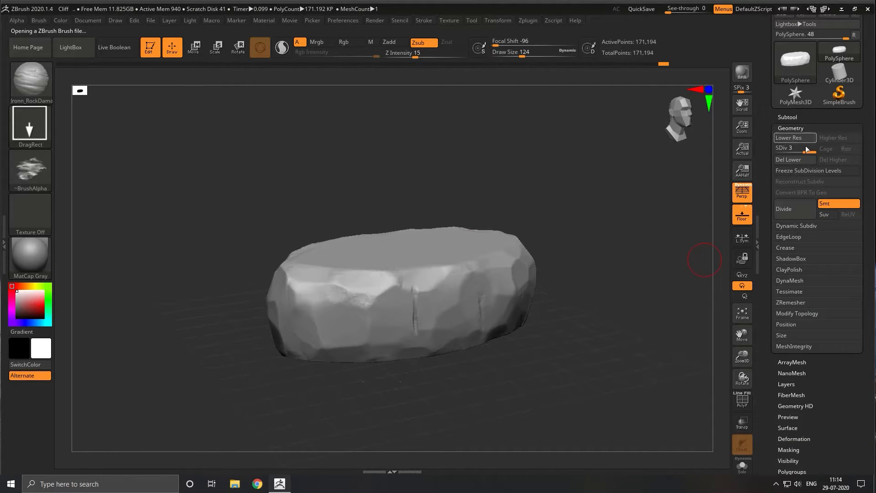
left_click(803, 208)
Try a rock damage stamp on the left part of the front wall and undo it
right_click_drag(552, 350, 498, 286, "alt")
mouse_move(567, 298)
right_mouse_down("ctrl")
mouse_move(588, 349)
mouse_move(577, 336)
right_mouse_up("ctrl")
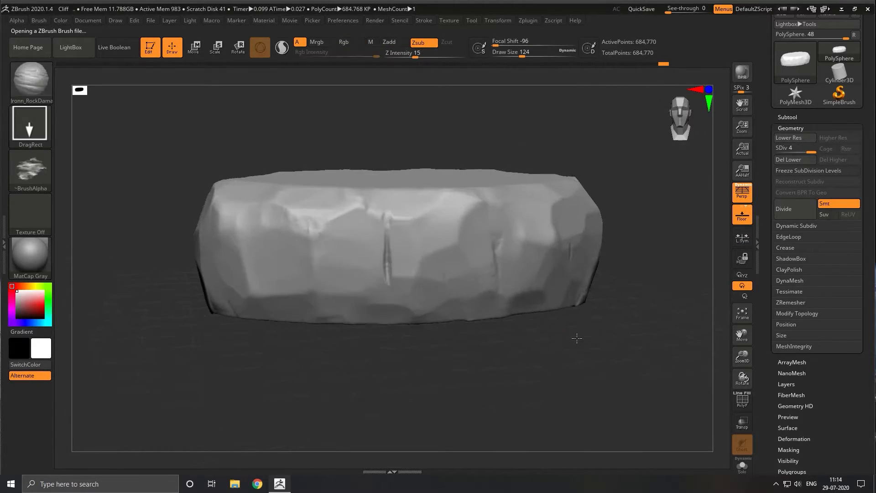
left_click_drag(297, 249, 479, 230)
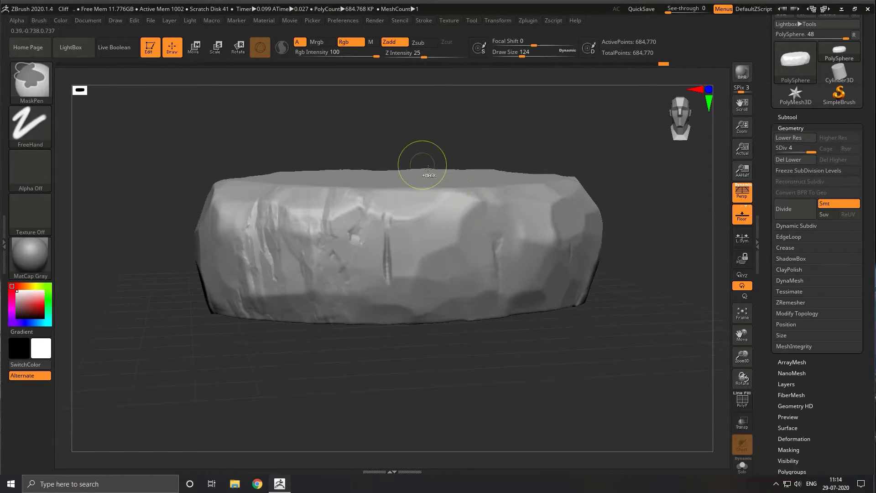
key("ctrl+z")
Set the brush's Z Intensity to 30 and stamp rock damage across the left, right and middle of the front wall
left_click_drag(421, 56, 434, 57)
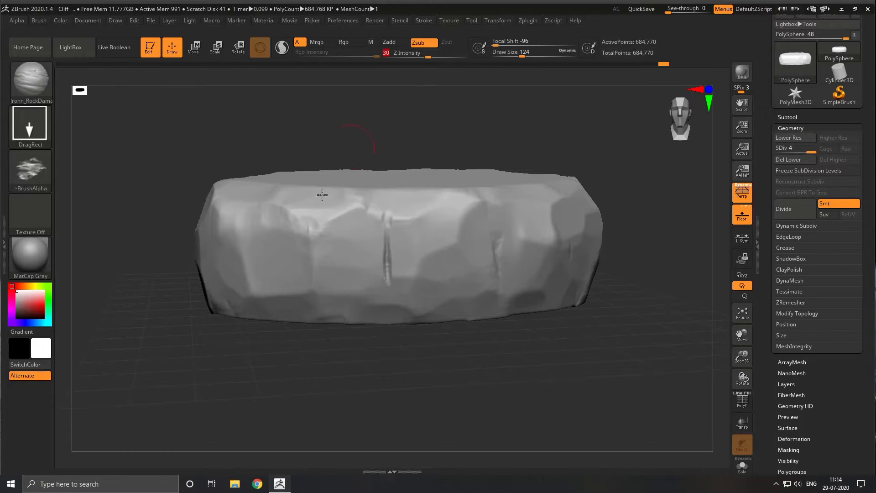
left_click_drag(292, 237, 484, 223)
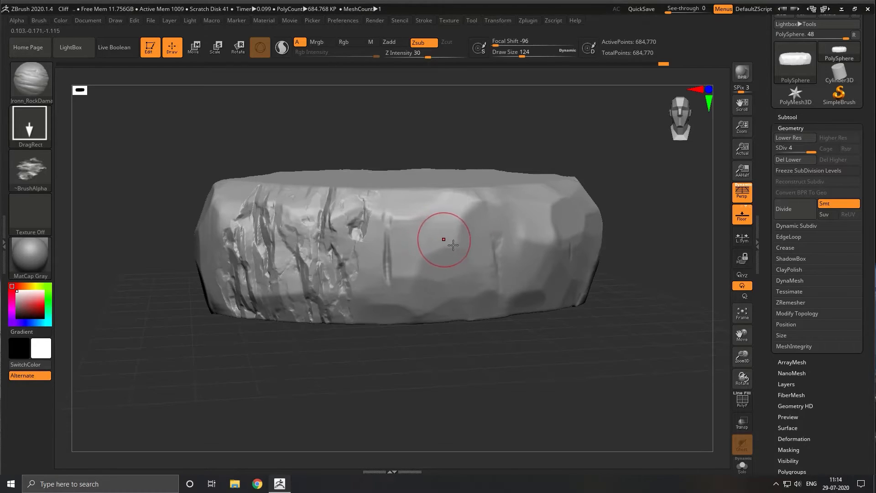
left_click_drag(533, 240, 709, 208)
mouse_move(569, 335)
left_mouse_down()
mouse_move(512, 385)
mouse_move(420, 316)
left_mouse_up()
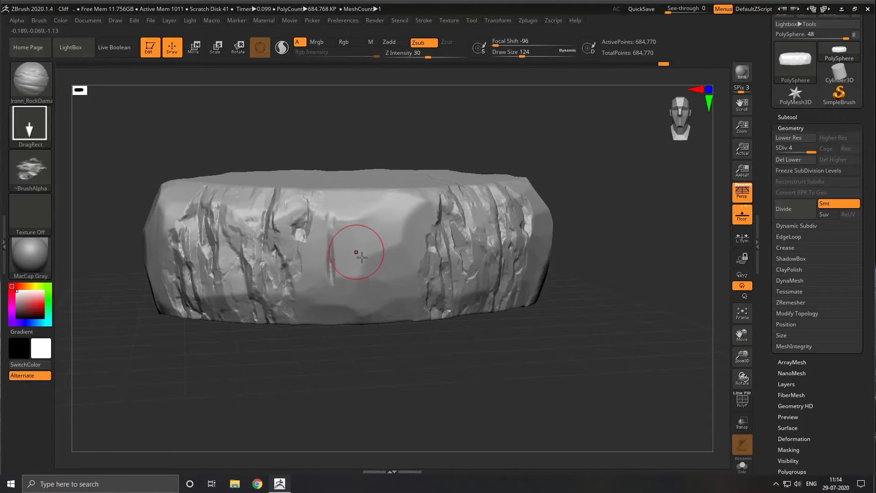
left_click_drag(359, 250, 168, 318)
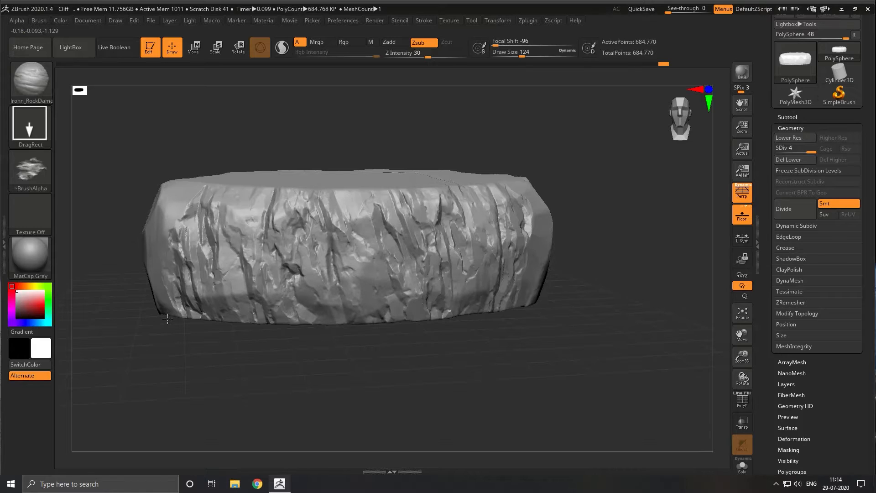
Stamp large rock damage patterns onto both short end walls of the cliff
left_click_drag(441, 358, 425, 323)
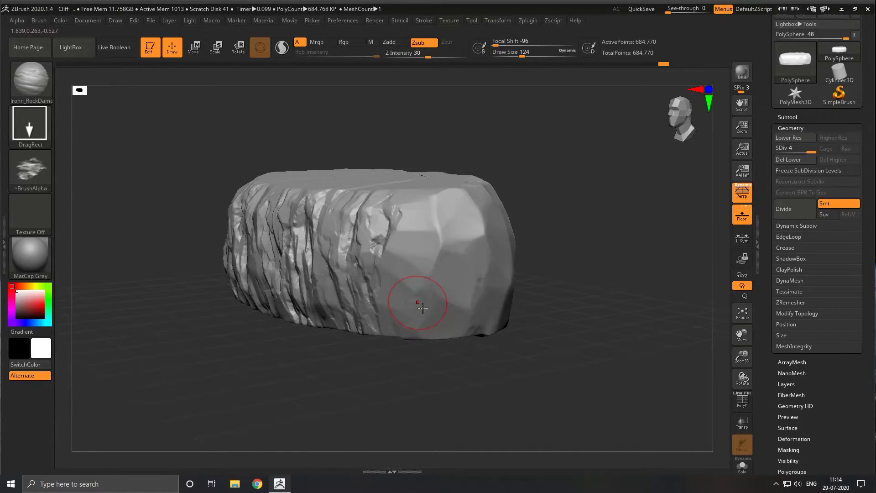
left_click_drag(497, 367, 449, 313)
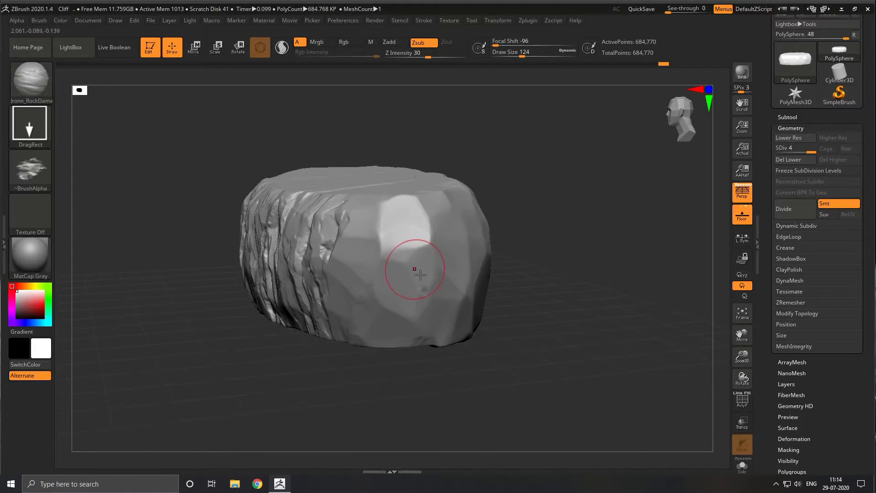
mouse_move(420, 274)
left_mouse_down()
mouse_move(512, 228)
mouse_move(608, 217)
mouse_move(650, 225)
left_mouse_up()
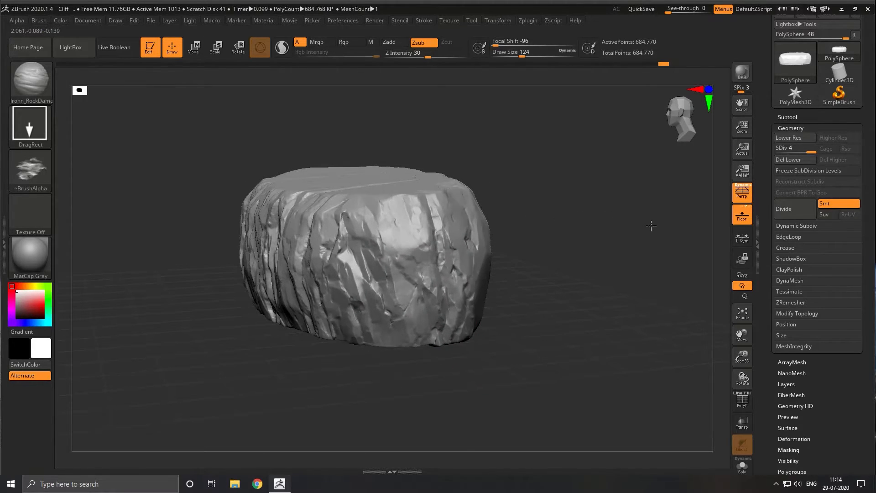
left_click_drag(587, 343, 484, 337)
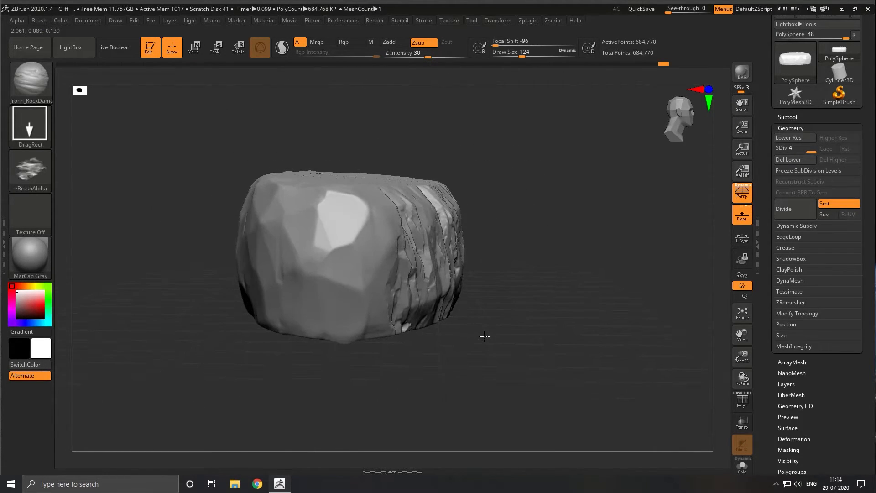
mouse_move(364, 251)
left_mouse_down()
mouse_move(513, 211)
mouse_move(606, 225)
left_mouse_up()
Stamp a large rock damage pattern onto the left part of the back wall
left_click_drag(541, 329, 565, 337)
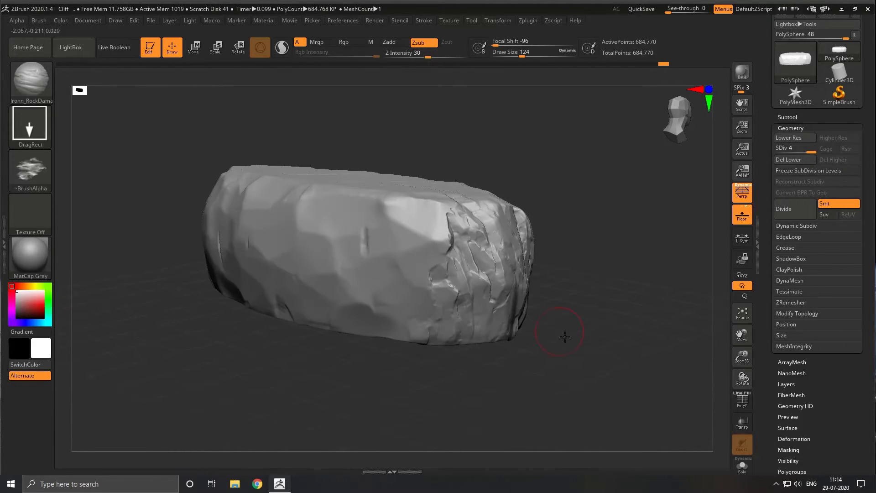
left_click_drag(426, 362, 456, 400)
mouse_move(309, 254)
left_mouse_down()
mouse_move(387, 282)
mouse_move(561, 210)
mouse_move(555, 215)
left_mouse_up()
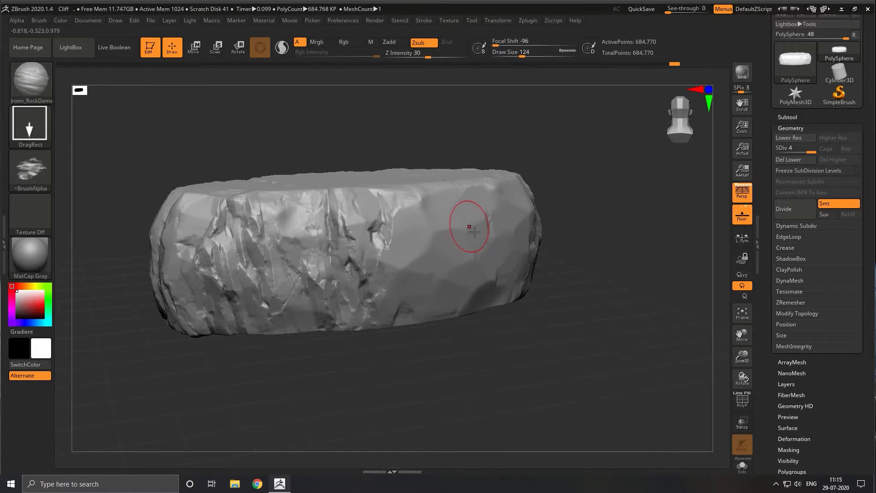
Stamp large rock damage patterns onto the middle and right parts of the back wall
left_click_drag(477, 365, 521, 363)
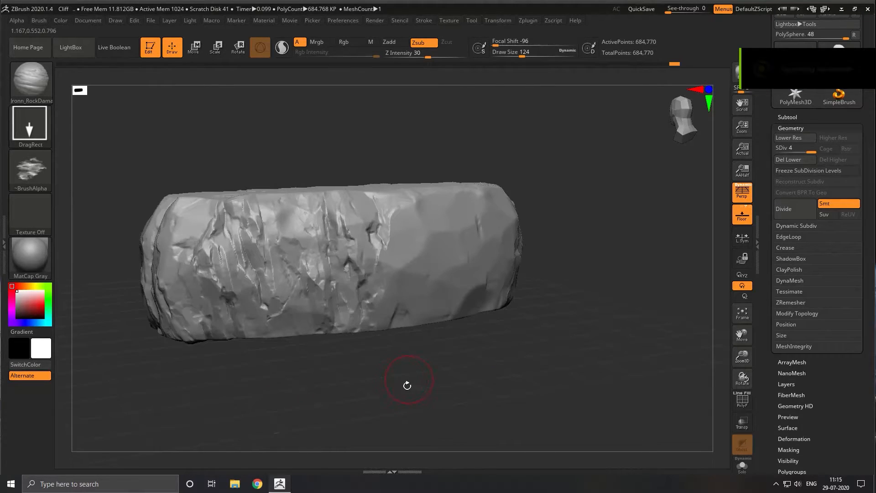
left_click_drag(407, 385, 414, 381)
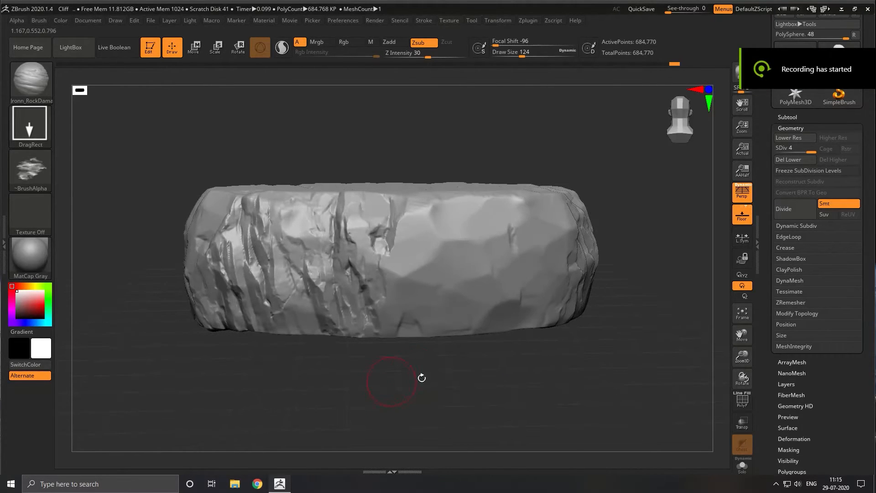
left_click_drag(448, 257, 640, 219)
left_click_drag(585, 370, 557, 348)
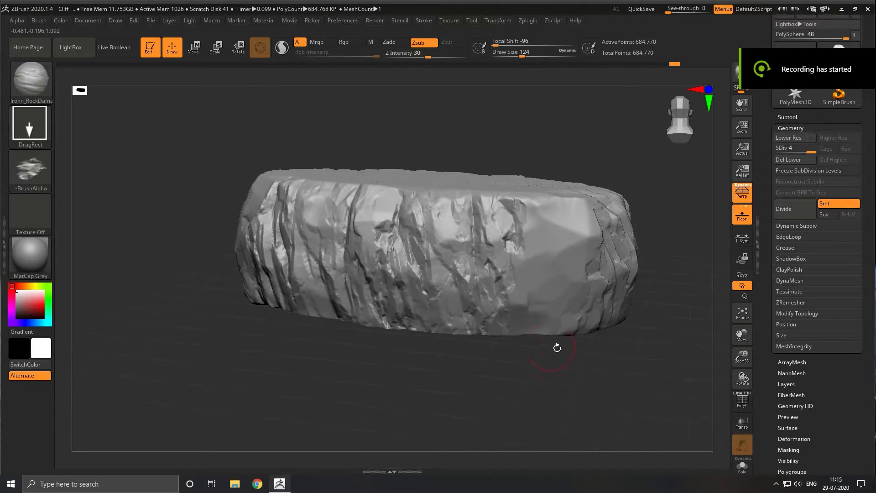
left_click_drag(568, 264, 741, 237)
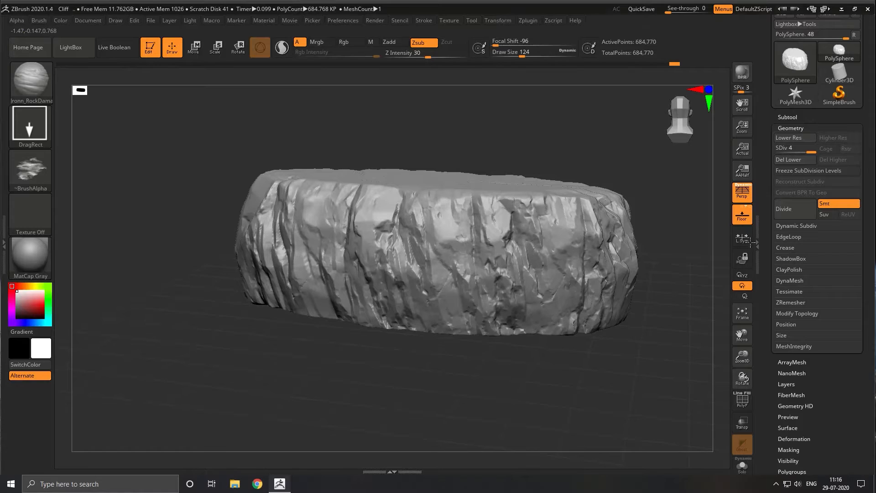
Flatten the grooves and cracks across the cliff's top surface with the Flatten brush, enlarging its Draw Size to 144
mouse_move(549, 386)
left_mouse_down()
mouse_move(461, 385)
mouse_move(344, 363)
left_mouse_up()
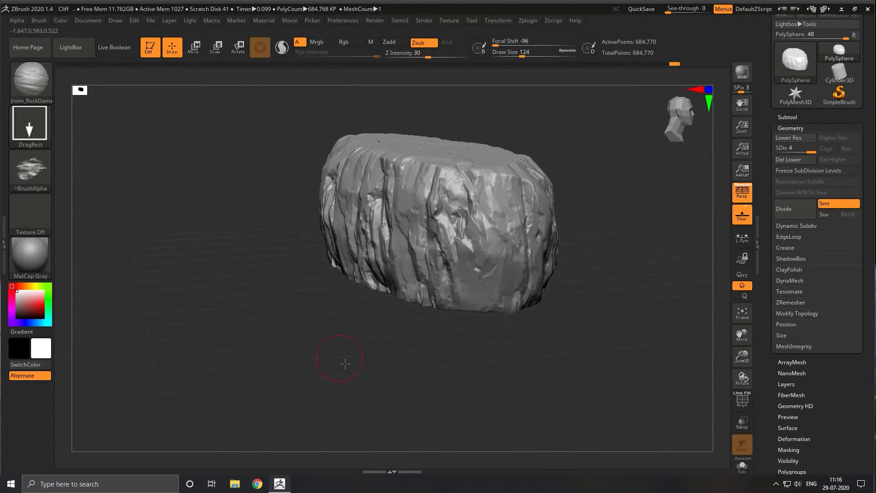
mouse_move(497, 368)
left_mouse_down()
mouse_move(481, 351)
mouse_move(501, 343)
mouse_move(482, 345)
mouse_move(506, 350)
left_mouse_up()
key("ctrl")
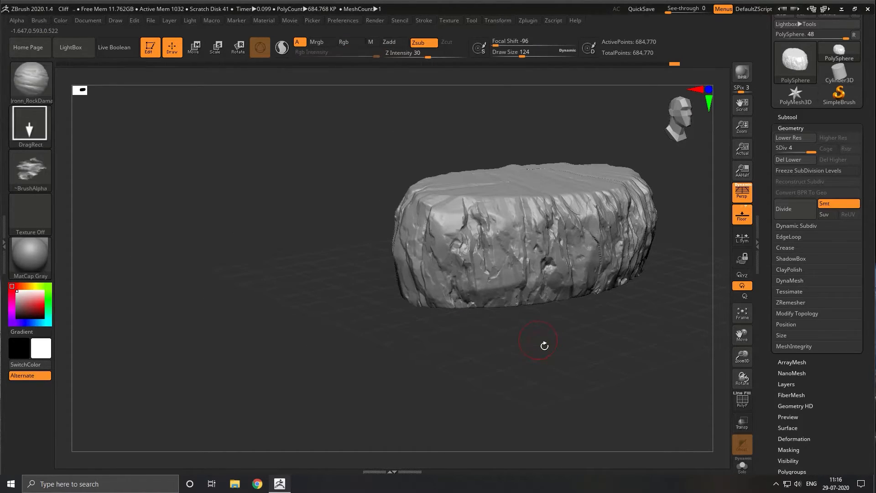
left_click_drag(554, 351, 464, 390)
left_click_drag(591, 385, 555, 370)
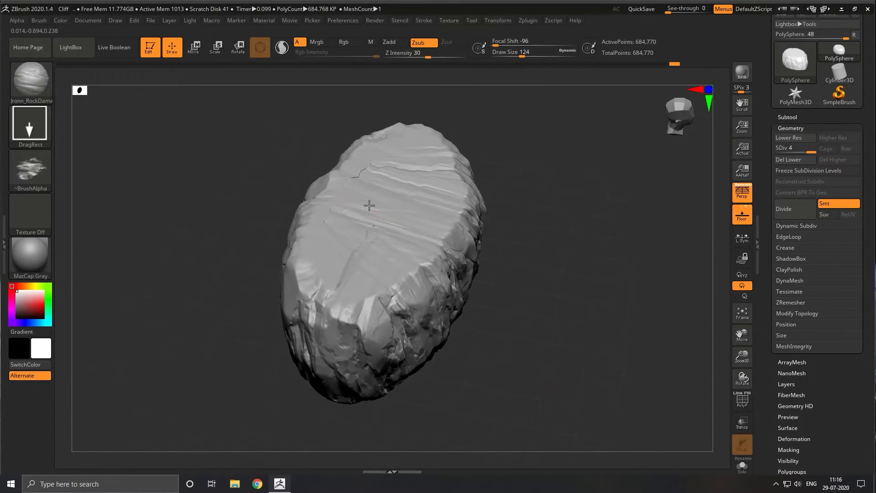
right_click_drag(522, 281, 546, 317, "ctrl")
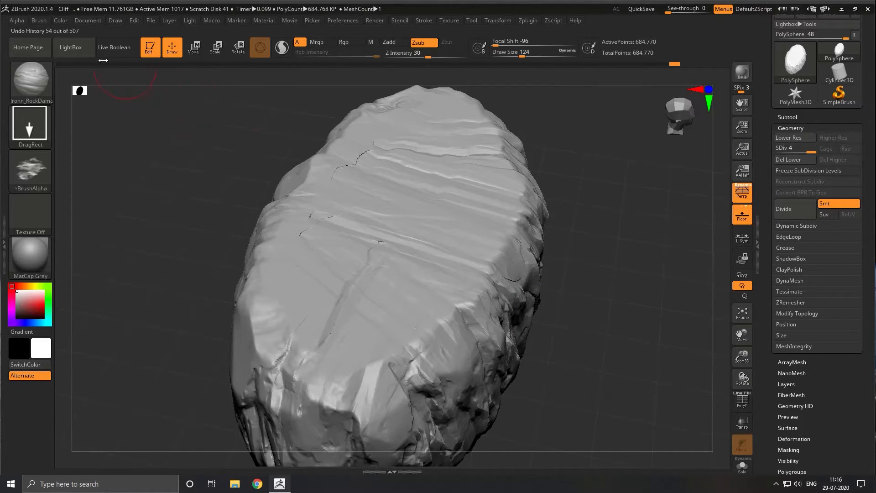
left_click(31, 81)
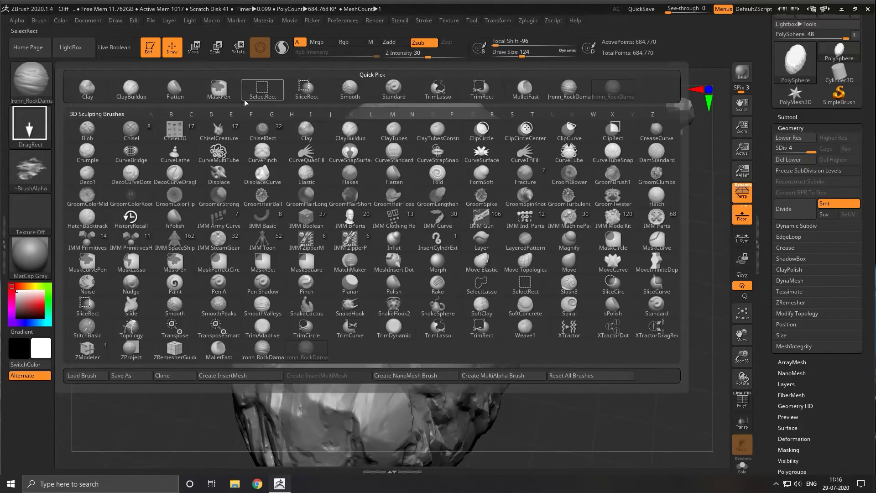
left_click(177, 93)
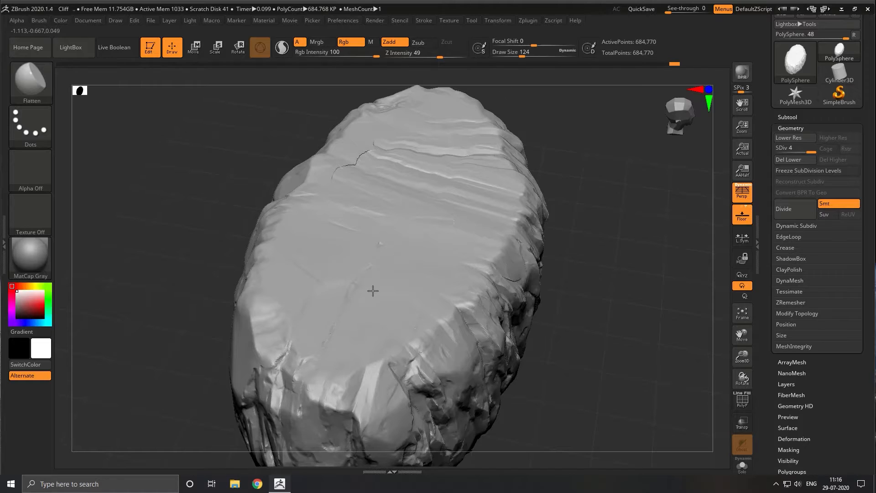
left_click_drag(392, 164, 356, 170)
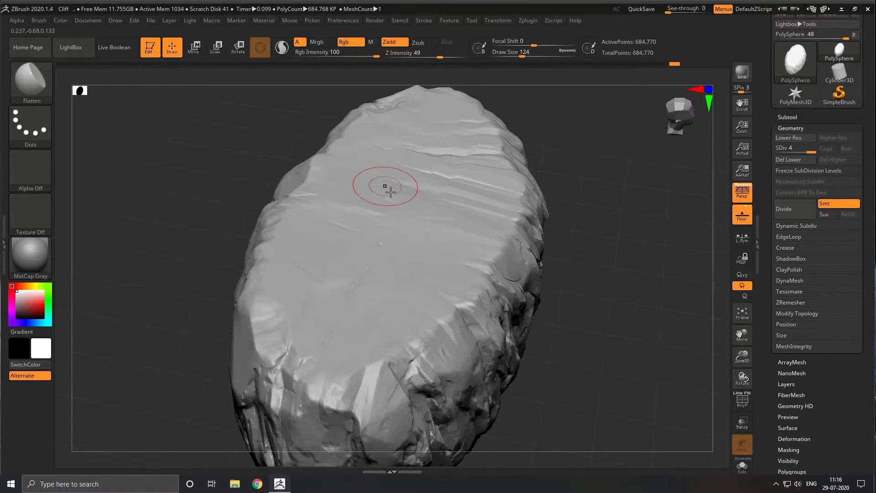
key("bracketright")
key("bracketright")
left_click_drag(460, 206, 450, 190)
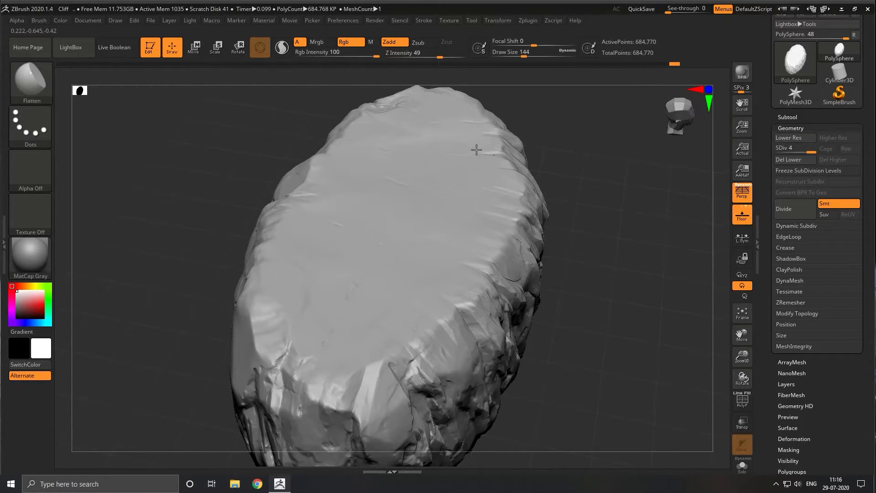
Flatten the layered ridges and cracks across the middle of the cliff's underside
mouse_move(672, 316)
left_mouse_down()
mouse_move(648, 292)
mouse_move(656, 172)
left_mouse_up()
left_click_drag(456, 291, 430, 313)
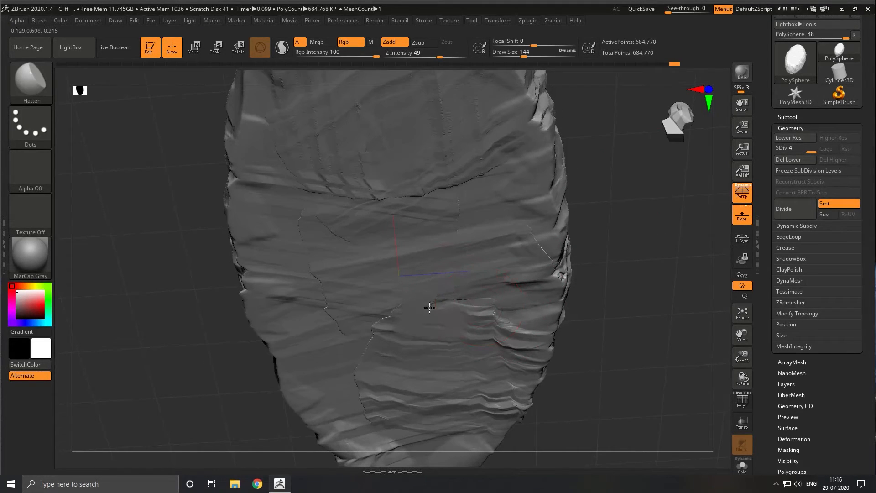
left_click_drag(438, 404, 395, 392)
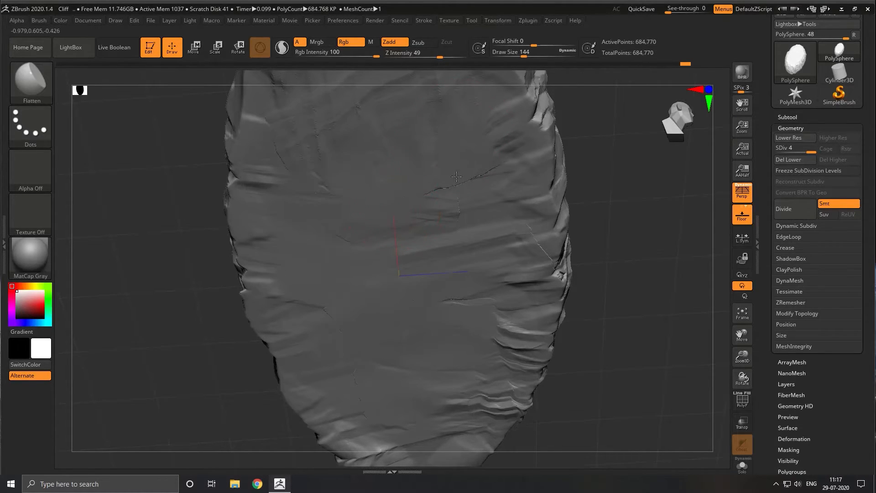
mouse_move(487, 214)
left_mouse_down()
mouse_move(520, 246)
mouse_move(492, 428)
mouse_move(387, 441)
left_mouse_up()
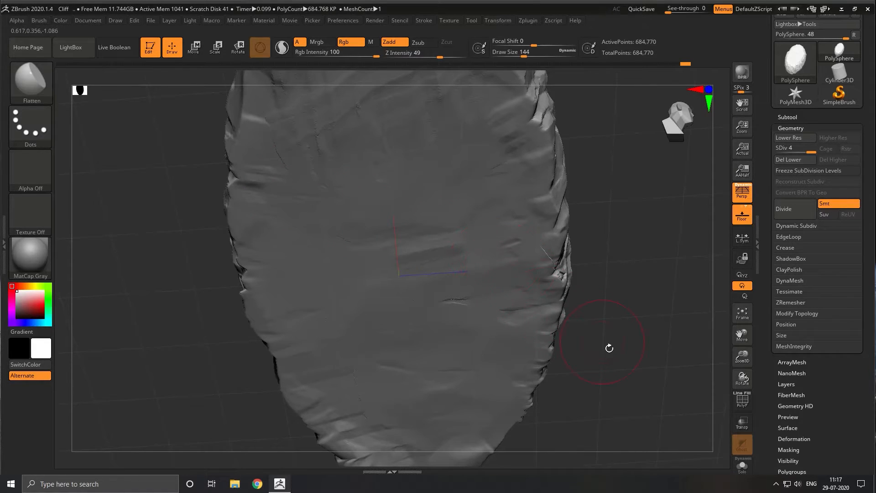
Flatten the remaining bumps at both ends and along the edges of the underside
mouse_move(639, 353)
left_mouse_down()
mouse_move(618, 351)
mouse_move(603, 310)
mouse_move(618, 371)
mouse_move(611, 360)
left_mouse_up()
left_click_drag(591, 194, 601, 272)
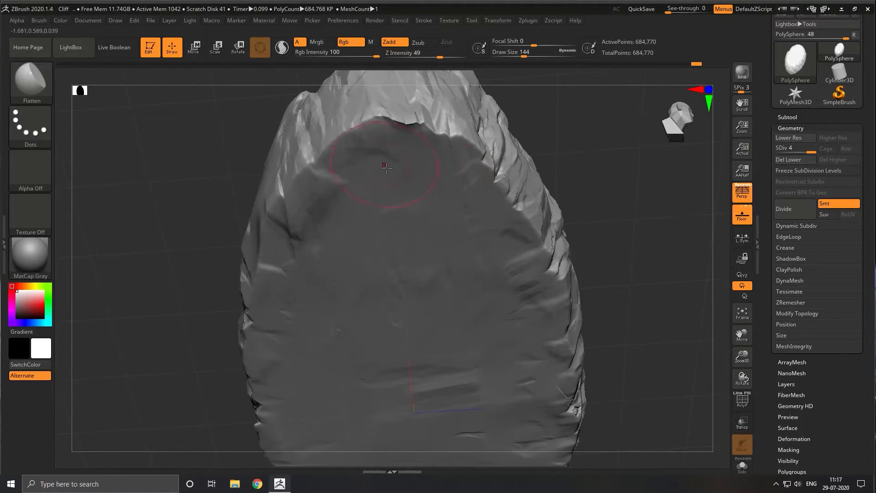
left_click_drag(319, 224, 303, 258)
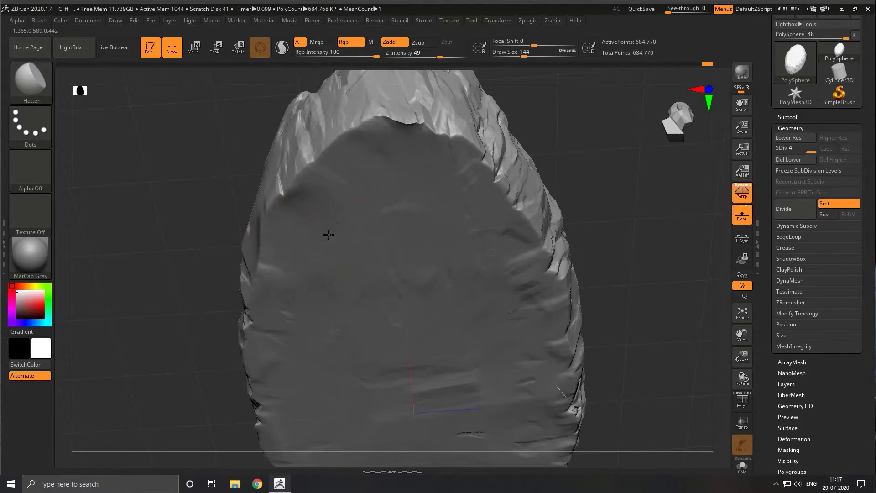
left_click_drag(539, 302, 513, 263)
left_click_drag(533, 298, 432, 216)
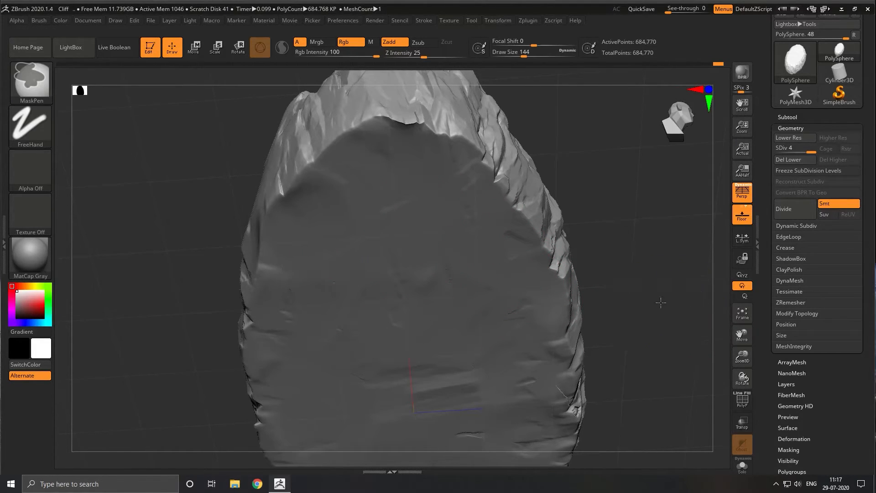
right_click_drag(661, 302, 641, 307, "ctrl")
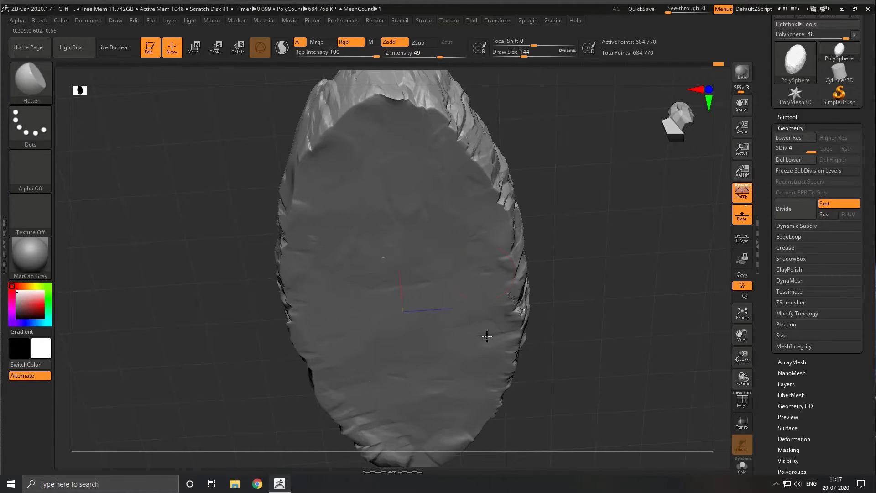
left_click_drag(630, 398, 461, 310)
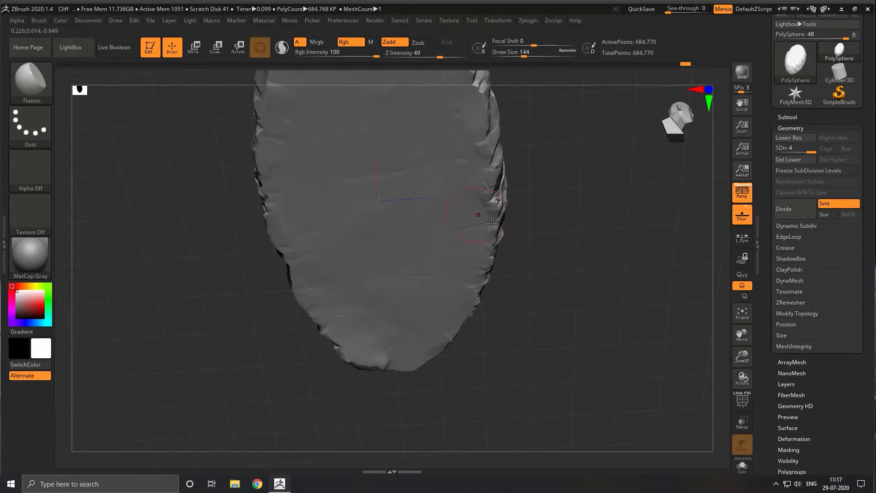
Switch back to the rock damage brush and stamp more damage detail onto the long side wall
mouse_move(605, 193)
left_mouse_down()
mouse_move(622, 250)
mouse_move(663, 287)
left_mouse_up()
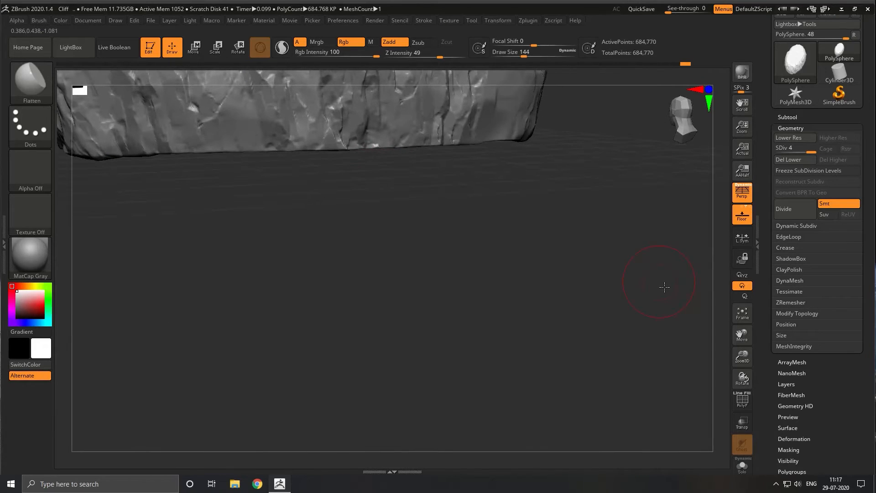
left_click_drag(533, 167, 462, 279)
left_click_drag(660, 364, 93, 119)
left_click(28, 81)
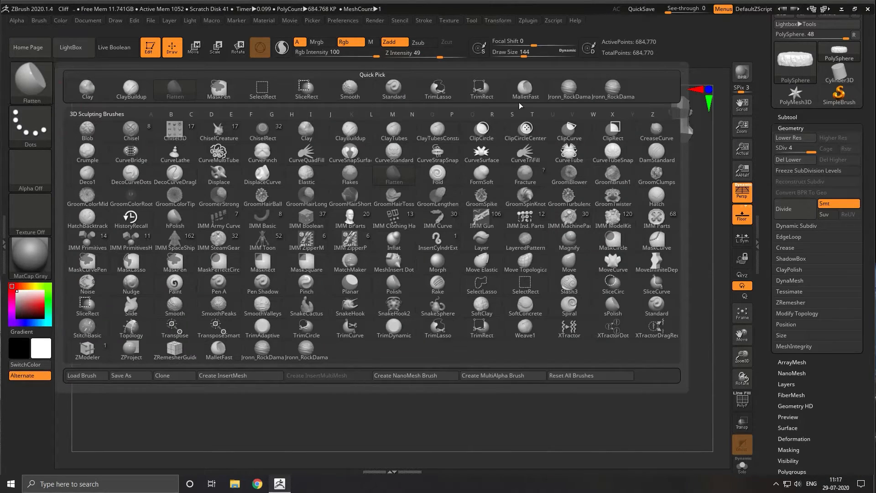
mouse_move(574, 96)
left_click(626, 93)
left_click_drag(460, 328, 457, 246)
left_click_drag(522, 247, 590, 219)
mouse_move(582, 272)
left_mouse_down()
mouse_move(566, 299)
mouse_move(554, 172)
mouse_move(615, 267)
mouse_move(724, 262)
mouse_move(596, 286)
left_mouse_up()
mouse_move(426, 332)
left_mouse_down("alt")
mouse_move(580, 350)
mouse_move(580, 366)
mouse_move(504, 334)
left_mouse_up("alt")
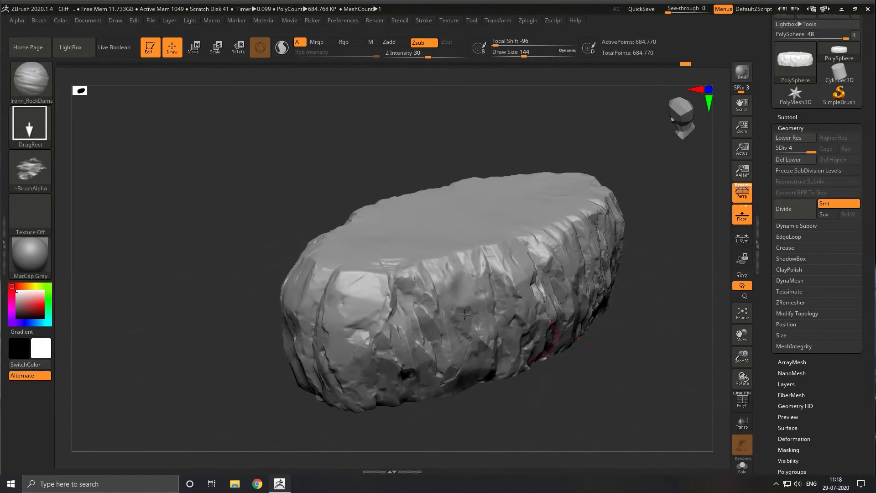
left_click_drag(629, 360, 619, 339)
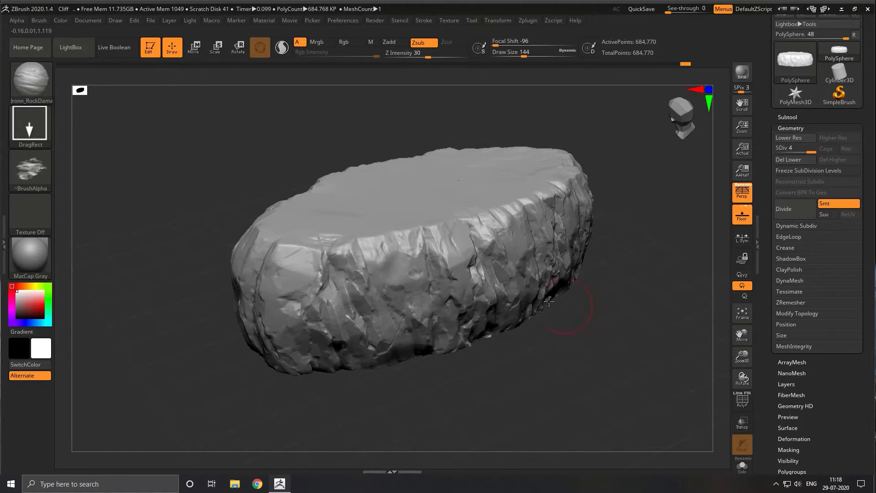
Build up curved, uneven ridges across the flat top surface with the ClayBuildup brush at Z Intensity 8
left_click(18, 81)
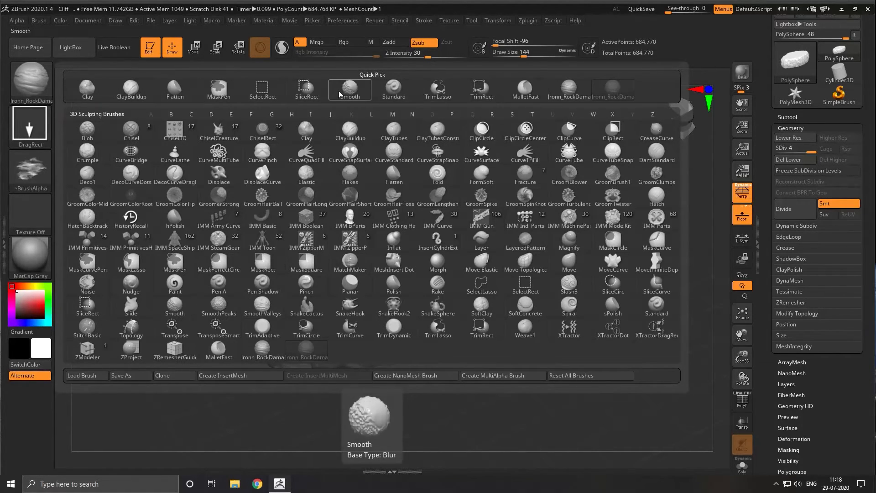
left_click(126, 94)
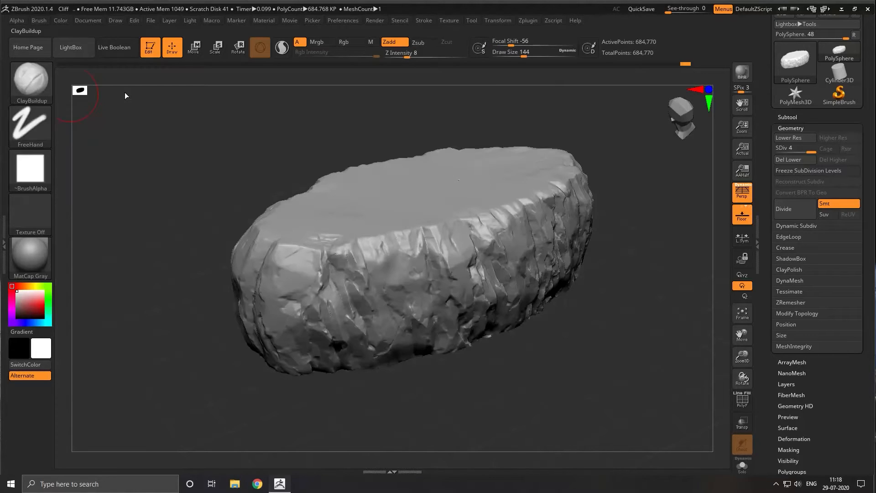
mouse_move(575, 384)
left_mouse_down()
mouse_move(331, 238)
mouse_move(267, 232)
mouse_move(349, 213)
left_mouse_up()
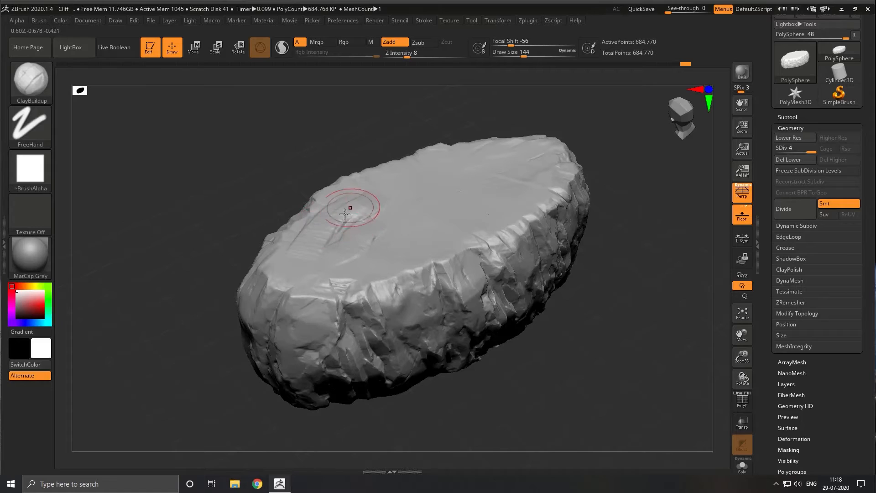
mouse_move(409, 197)
left_mouse_down()
mouse_move(464, 197)
mouse_move(483, 172)
mouse_move(518, 172)
mouse_move(425, 237)
mouse_move(351, 254)
mouse_move(551, 189)
mouse_move(354, 267)
mouse_move(303, 267)
mouse_move(324, 282)
mouse_move(365, 272)
mouse_move(290, 252)
left_mouse_up()
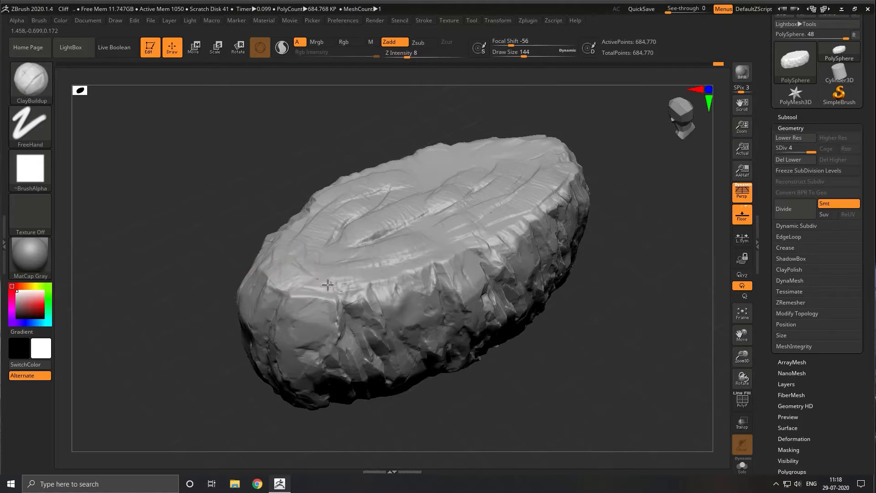
left_click_drag(354, 285, 560, 338)
Add more clay ridges over the centre, back rim and front part of the top surface
mouse_move(592, 371)
left_mouse_down()
mouse_move(612, 288)
mouse_move(605, 254)
left_mouse_up()
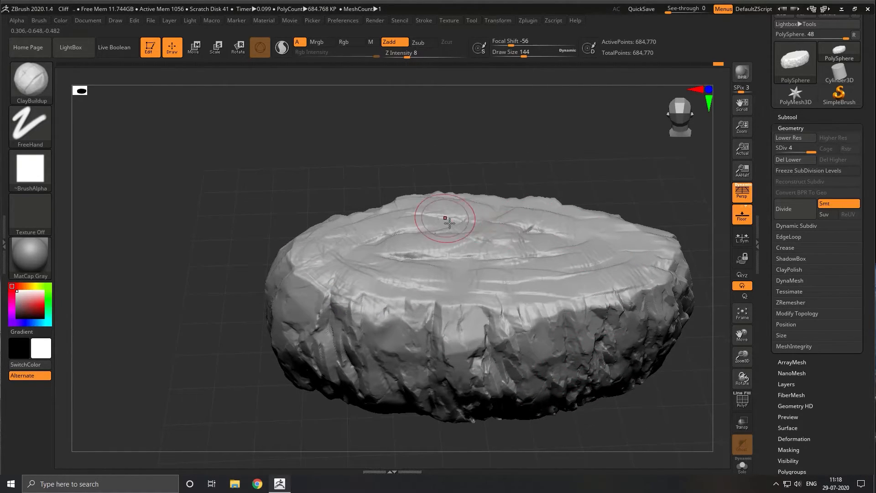
mouse_move(639, 259)
left_mouse_down()
mouse_move(636, 246)
mouse_move(593, 279)
mouse_move(569, 258)
mouse_move(438, 237)
mouse_move(444, 267)
mouse_move(498, 258)
mouse_move(385, 232)
left_mouse_up()
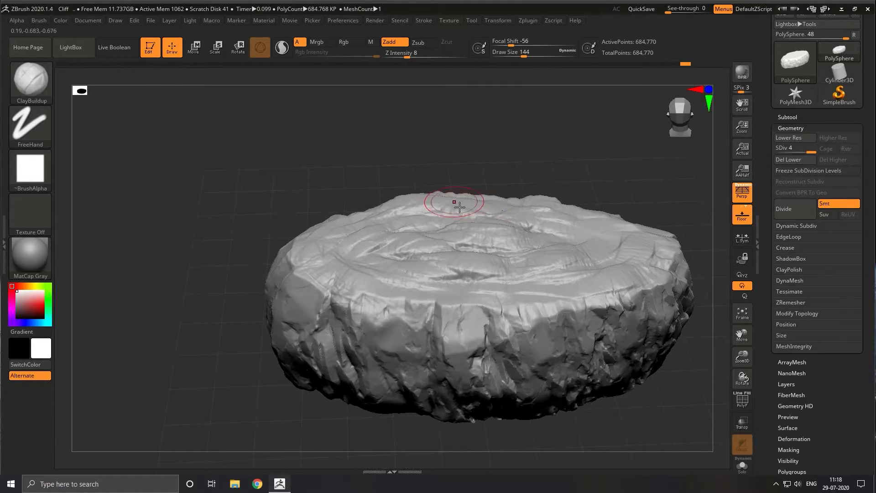
left_click_drag(484, 201, 635, 227)
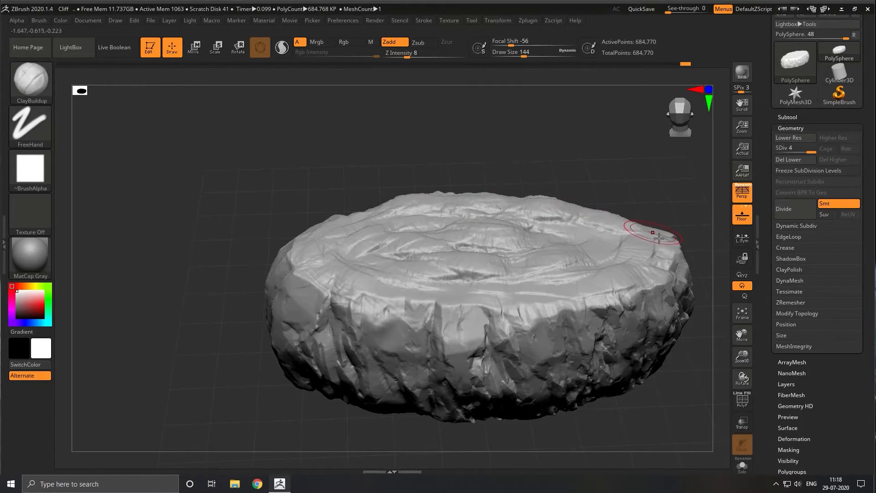
left_click_drag(568, 272, 410, 269)
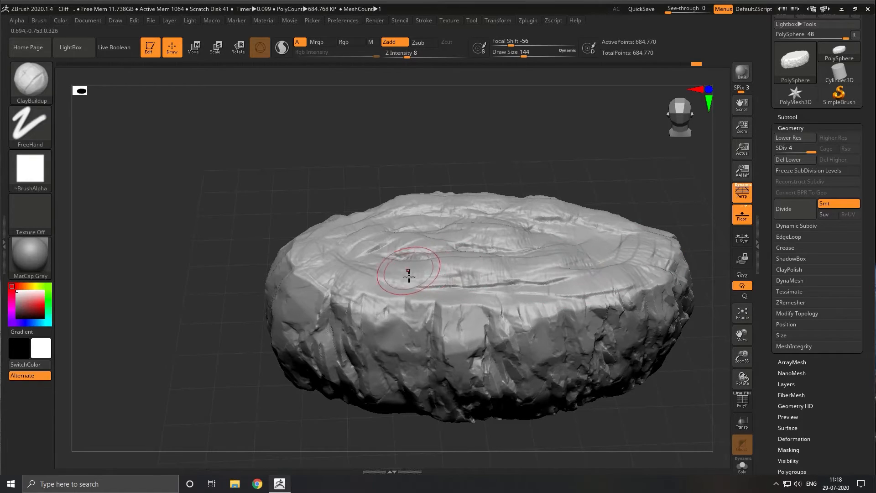
left_click_drag(345, 273, 314, 264)
Add more ClayBuildup ridges near one end and lengthwise across the centre of the top surface
mouse_move(436, 281)
left_mouse_down()
mouse_move(470, 286)
mouse_move(395, 287)
mouse_move(453, 274)
mouse_move(528, 284)
mouse_move(503, 293)
mouse_move(640, 289)
left_mouse_up()
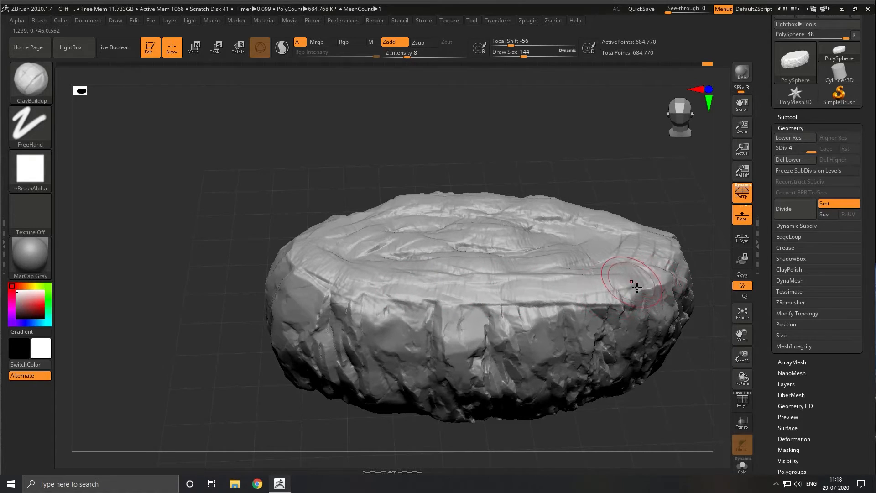
key("ctrl+z")
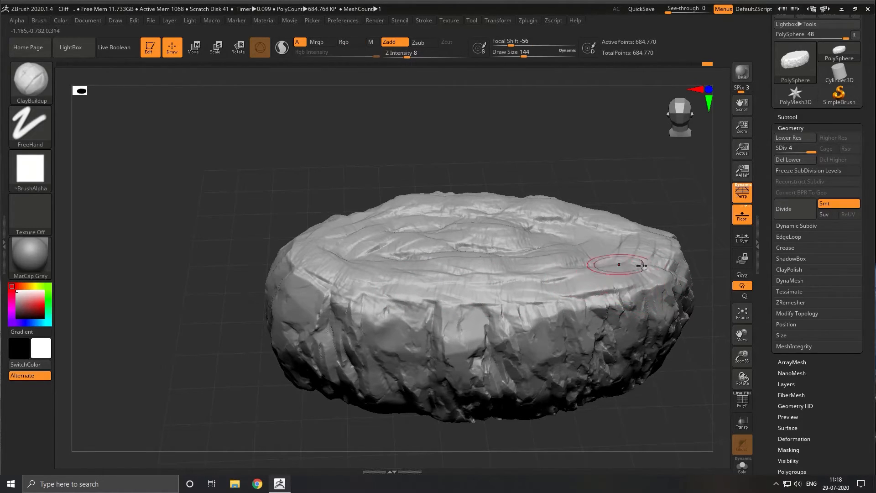
mouse_move(647, 265)
left_mouse_down()
mouse_move(587, 274)
mouse_move(647, 285)
left_mouse_up()
mouse_move(659, 404)
left_mouse_down()
mouse_move(454, 413)
mouse_move(385, 378)
mouse_move(597, 379)
mouse_move(547, 292)
mouse_move(525, 219)
left_mouse_up()
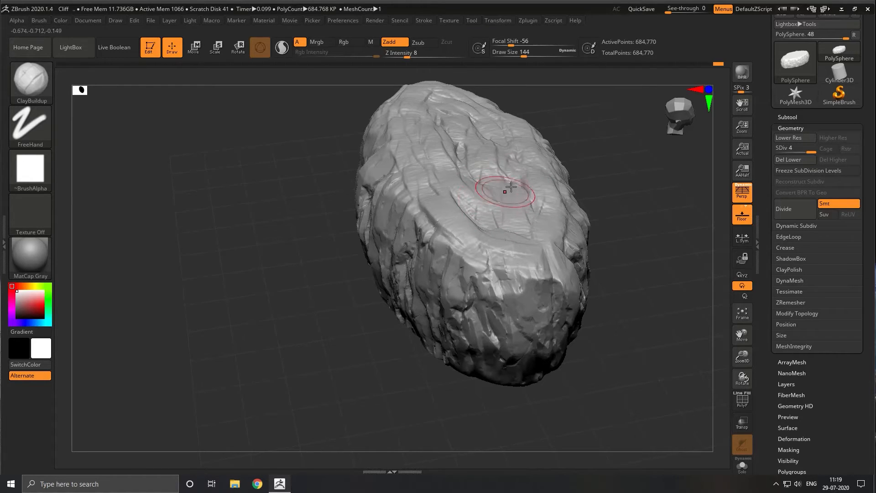
left_click_drag(654, 236, 511, 258)
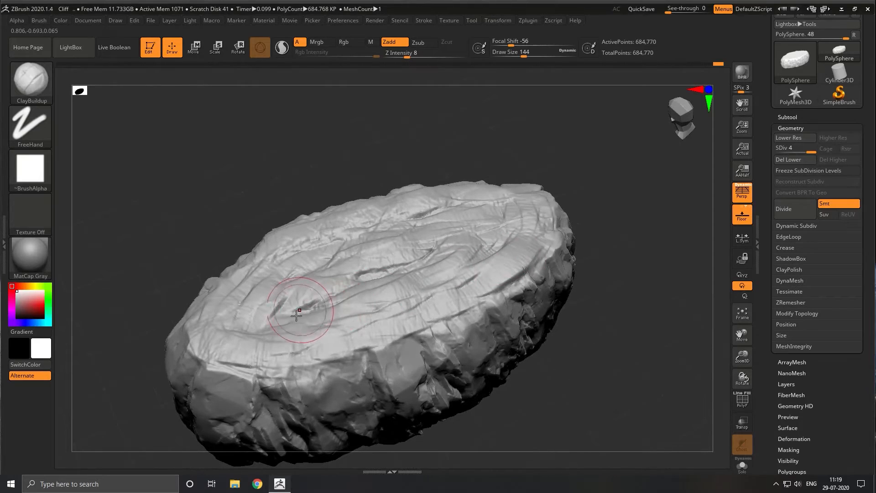
mouse_move(238, 346)
left_mouse_down()
mouse_move(205, 307)
mouse_move(201, 342)
mouse_move(210, 348)
mouse_move(230, 313)
mouse_move(256, 328)
mouse_move(303, 293)
mouse_move(406, 271)
mouse_move(393, 271)
left_mouse_up()
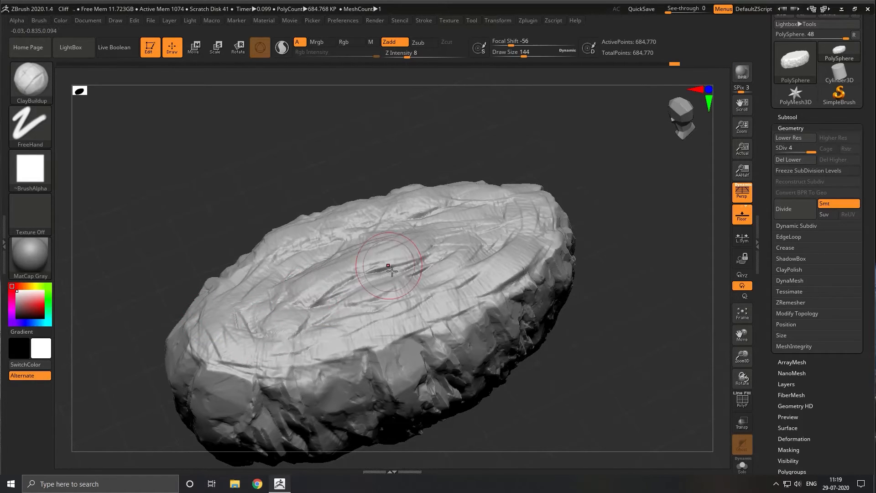
Switch to the Flatten brush and level the clay ridges across the centre and near one end of the top surface
left_click(27, 82)
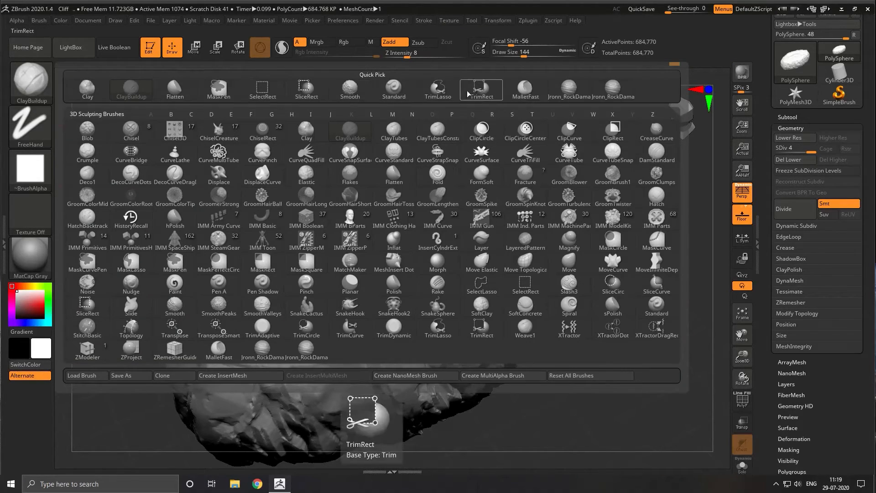
left_click(173, 96)
mouse_move(352, 264)
left_mouse_down()
mouse_move(264, 313)
mouse_move(375, 299)
left_mouse_up()
mouse_move(424, 279)
left_mouse_down()
mouse_move(401, 248)
mouse_move(303, 273)
mouse_move(293, 249)
mouse_move(325, 253)
mouse_move(461, 223)
mouse_move(529, 257)
mouse_move(478, 297)
left_mouse_up()
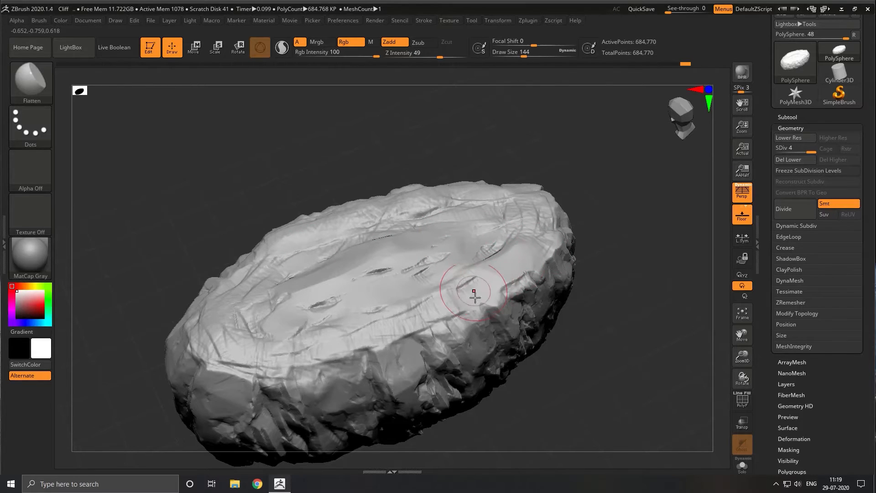
mouse_move(593, 322)
left_mouse_down()
mouse_move(622, 322)
mouse_move(636, 311)
mouse_move(569, 302)
left_mouse_up()
mouse_move(384, 316)
left_mouse_down()
mouse_move(422, 269)
mouse_move(435, 279)
left_mouse_up()
mouse_move(516, 286)
left_mouse_down()
mouse_move(572, 291)
mouse_move(332, 358)
left_mouse_up()
mouse_move(330, 389)
left_mouse_down()
mouse_move(246, 360)
mouse_move(315, 336)
left_mouse_up()
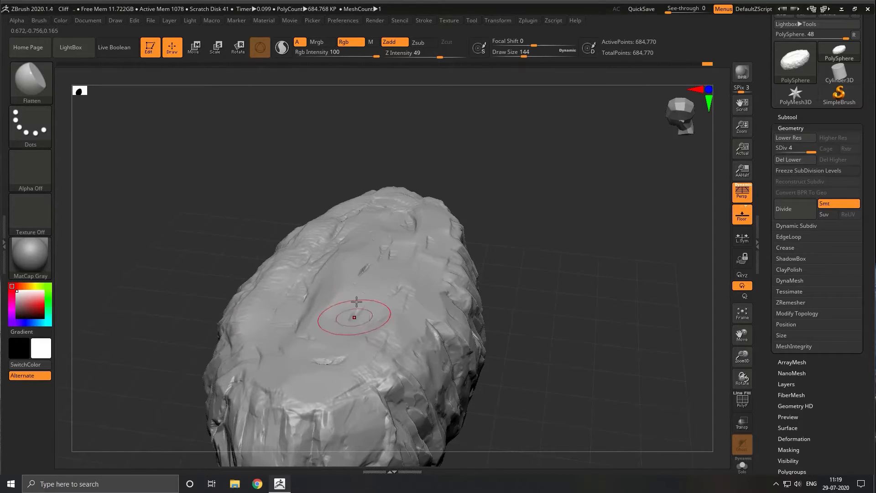
Flatten the remaining ridges at the opposite end and along the adjoining long rim of the top surface
mouse_move(577, 291)
left_mouse_down()
mouse_move(600, 313)
mouse_move(593, 328)
left_mouse_up()
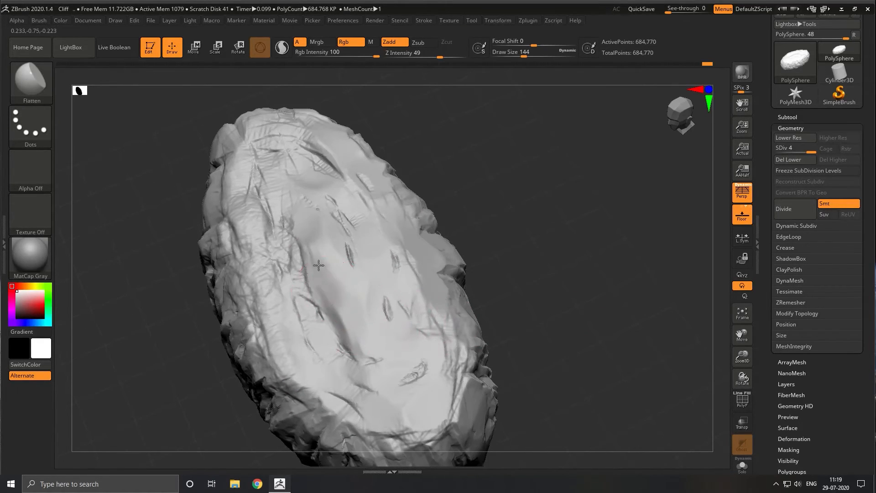
left_click_drag(260, 176, 334, 159)
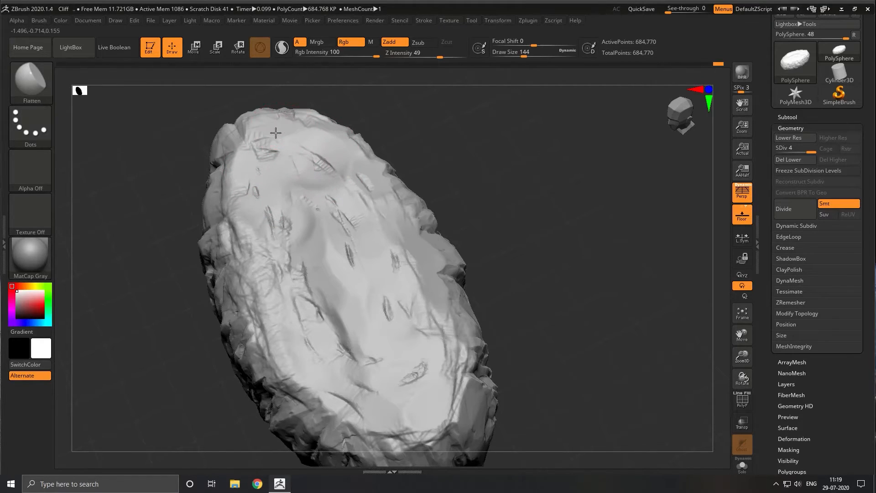
left_click_drag(543, 258, 372, 231)
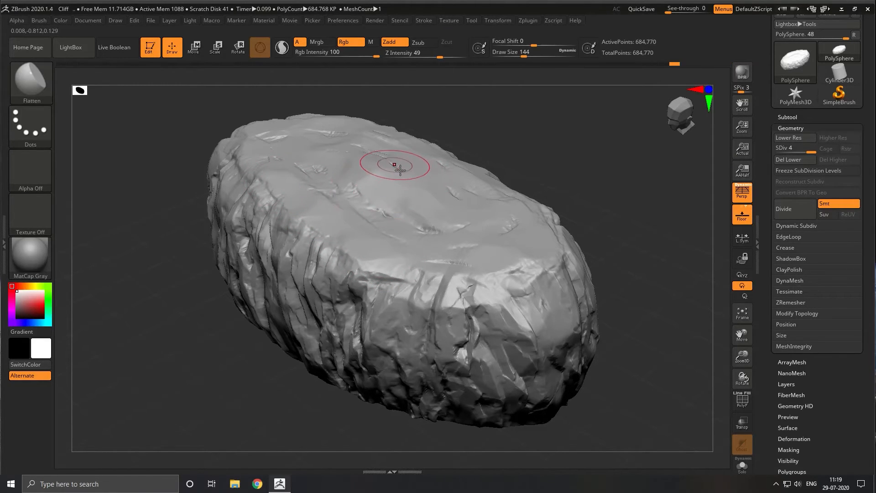
Smooth out the leftover creases in the middle and along the front rim of the top surface with the Flatten brush
left_click_drag(611, 230, 561, 260)
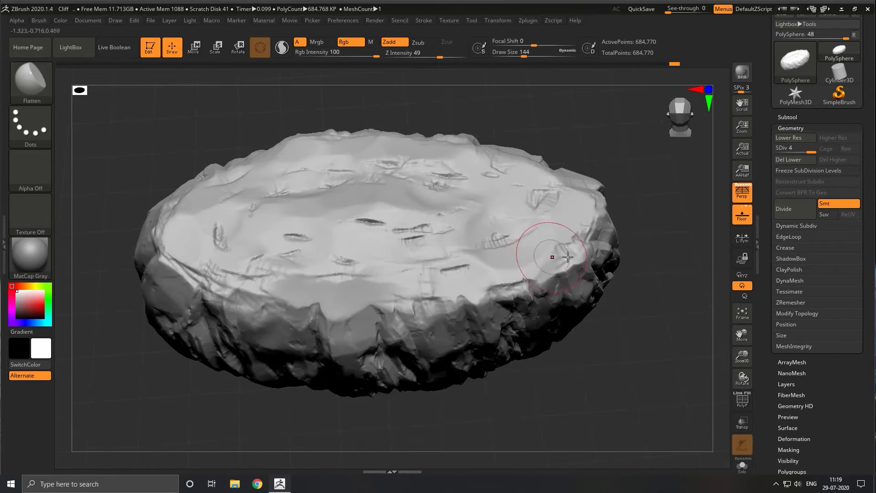
left_click_drag(464, 260, 476, 272)
mouse_move(347, 223)
left_mouse_down()
mouse_move(420, 225)
mouse_move(404, 232)
left_mouse_up()
mouse_move(326, 250)
left_mouse_down()
mouse_move(332, 260)
mouse_move(319, 246)
mouse_move(240, 245)
left_mouse_up()
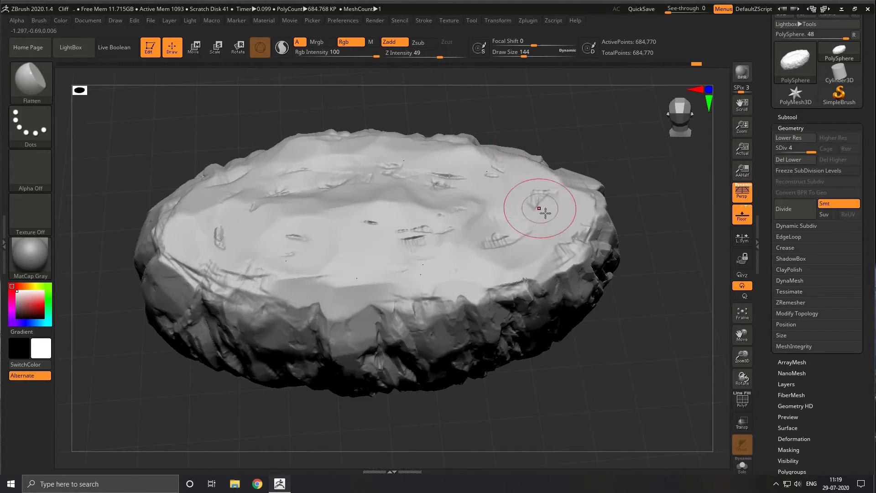
Flatten the uneven patch between the centre and one end of the top surface
mouse_move(507, 251)
left_mouse_down()
mouse_move(490, 242)
mouse_move(519, 235)
left_mouse_up()
mouse_move(634, 364)
left_mouse_down()
mouse_move(661, 307)
mouse_move(647, 297)
mouse_move(666, 300)
mouse_move(645, 351)
left_mouse_up()
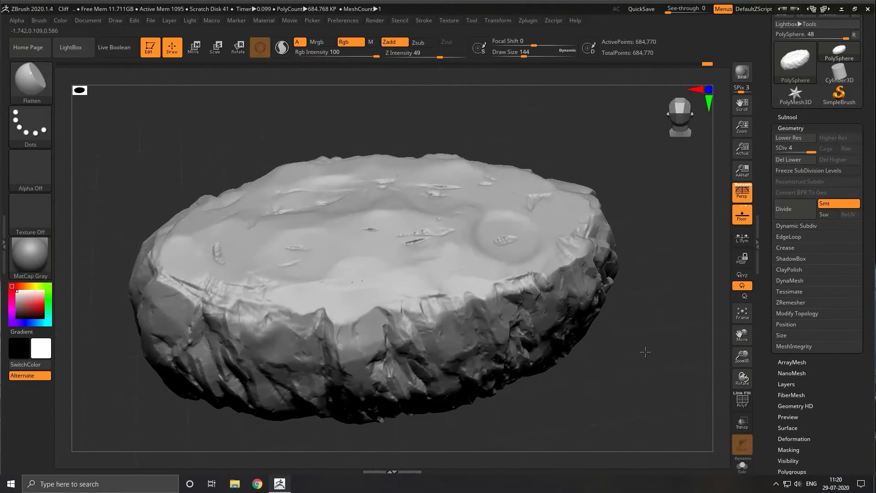
left_click_drag(460, 230, 483, 208)
mouse_move(555, 261)
left_mouse_down()
mouse_move(498, 260)
mouse_move(505, 221)
left_mouse_up()
mouse_move(652, 314)
left_mouse_down()
mouse_move(619, 286)
mouse_move(619, 269)
mouse_move(617, 306)
mouse_move(616, 266)
mouse_move(646, 276)
left_mouse_up()
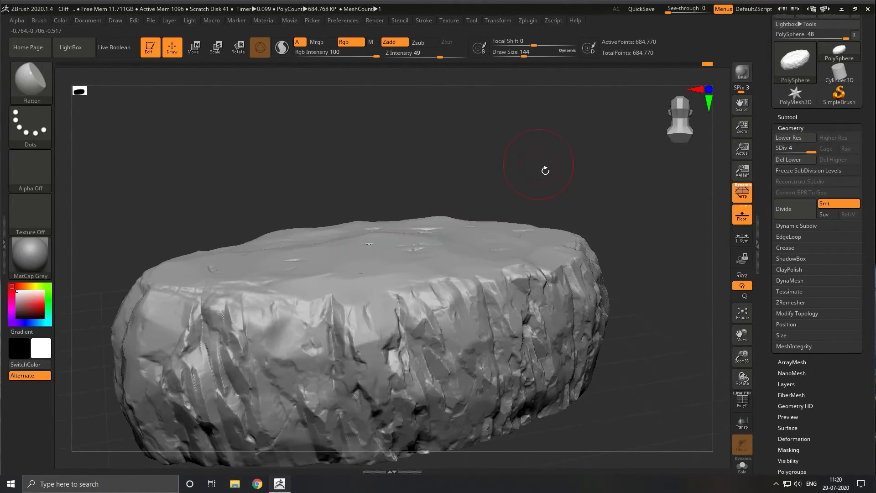
Apply ClayPolish to the whole cliff with Max 15 and reduce the brush size
right_click_drag(659, 356, 614, 309, "ctrl")
left_click_drag(627, 344, 465, 279)
left_click_drag(540, 312, 533, 312)
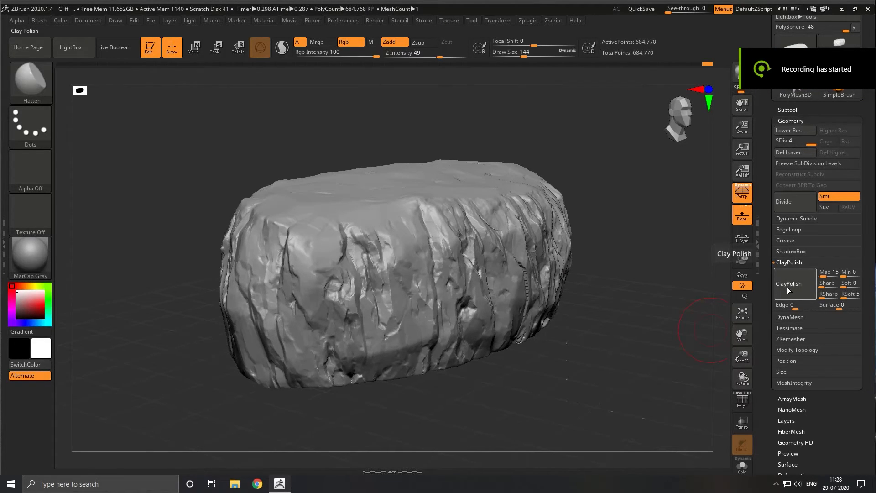
left_click(791, 289)
mouse_move(635, 359)
left_mouse_down()
mouse_move(694, 364)
mouse_move(663, 371)
mouse_move(664, 353)
mouse_move(639, 352)
mouse_move(586, 360)
mouse_move(646, 362)
left_mouse_up()
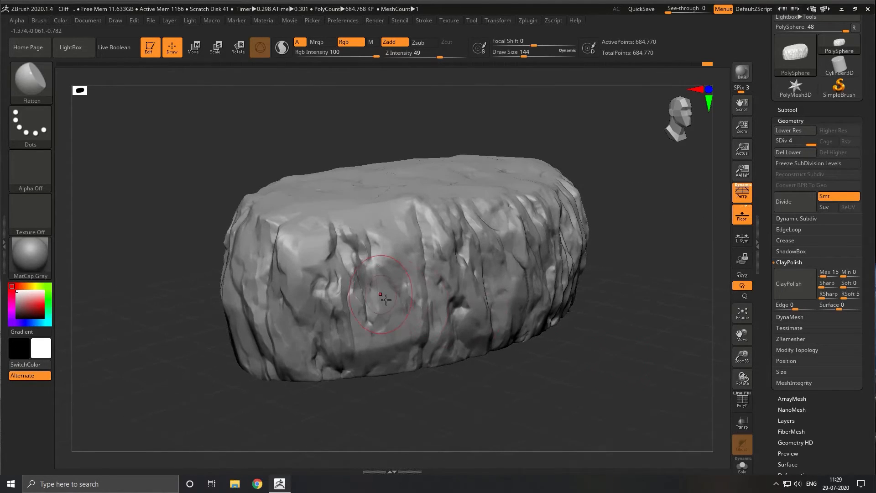
right_click_drag(602, 360, 625, 368, "ctrl")
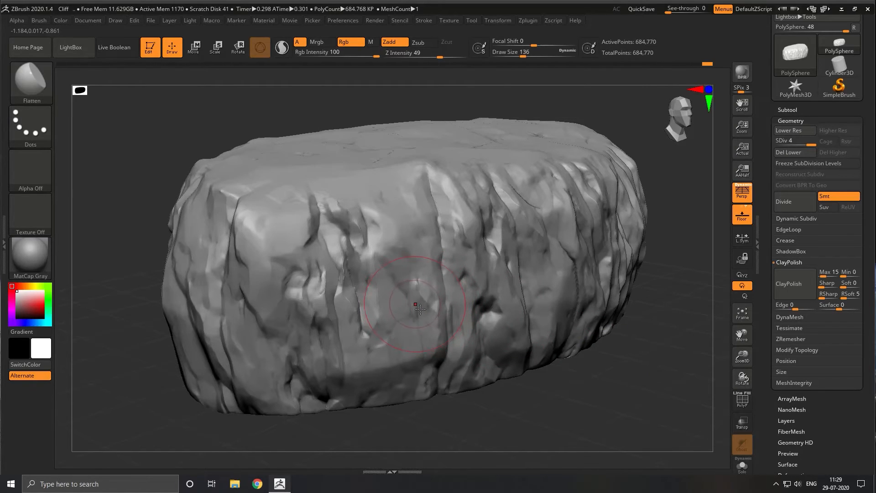
key("bracketleft")
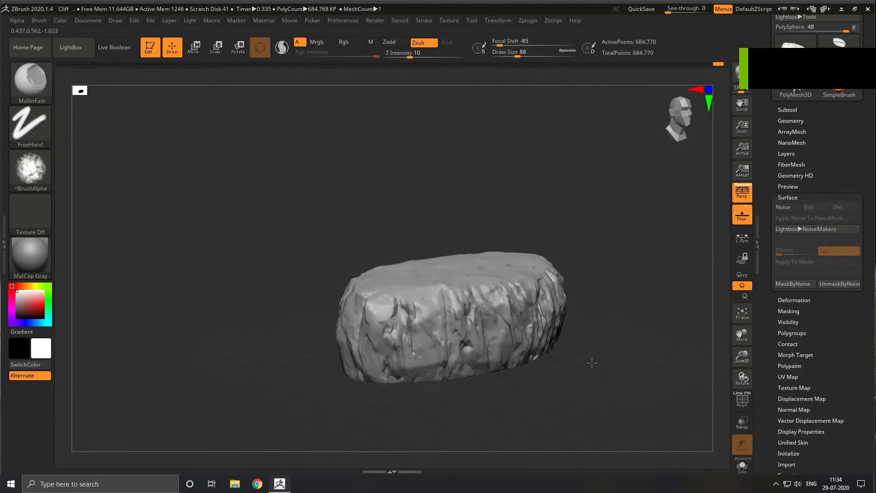
Isolate the underside polygroup and invert the visibility to hide the underside of the cliff
mouse_move(638, 274)
left_mouse_down()
mouse_move(590, 307)
mouse_move(407, 385)
left_mouse_up()
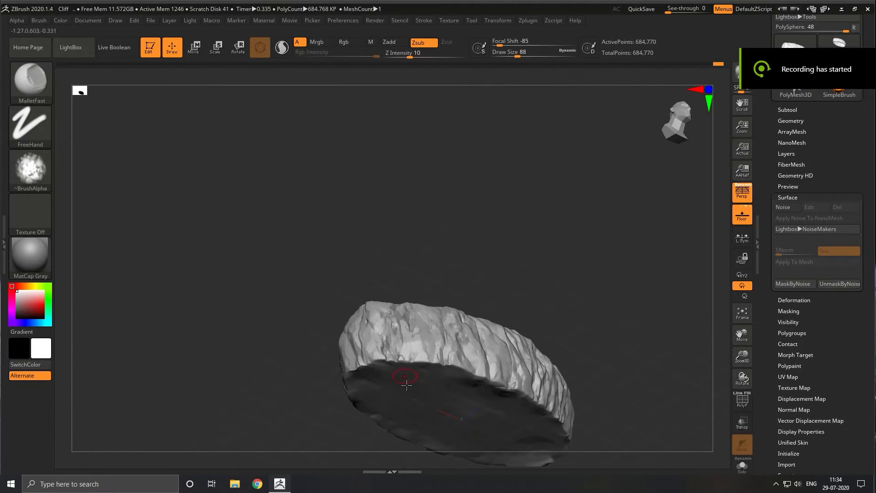
left_click(407, 397, "ctrl+shift")
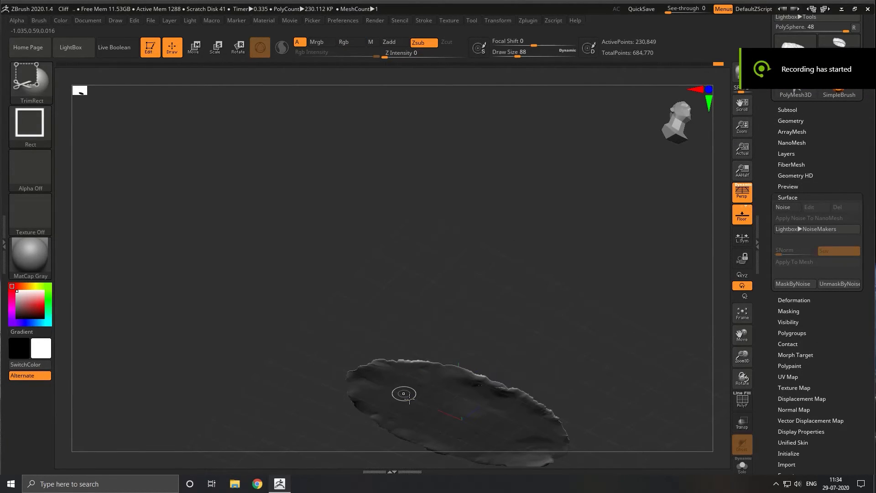
left_click(407, 368, "ctrl+shift")
left_click_drag(550, 329, 552, 370)
Try to delete the hidden underside geometry at subdivision level 4
left_click_drag(772, 403, 764, 371)
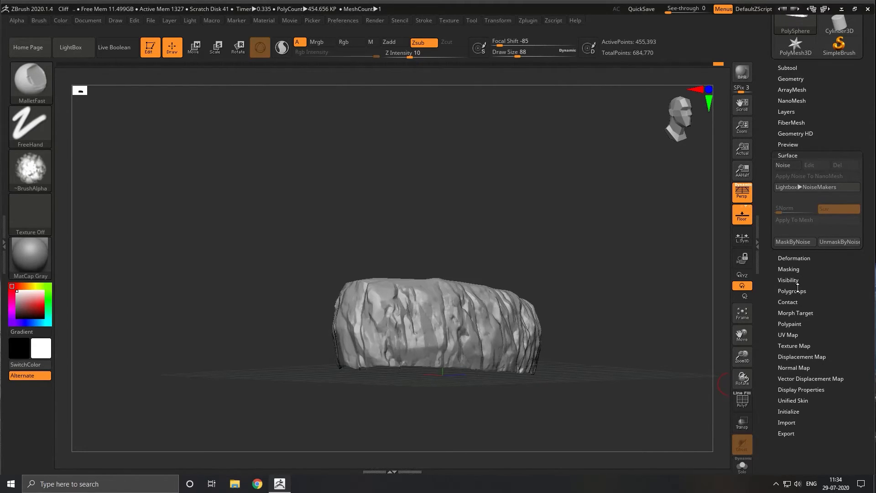
left_click_drag(771, 252, 771, 324)
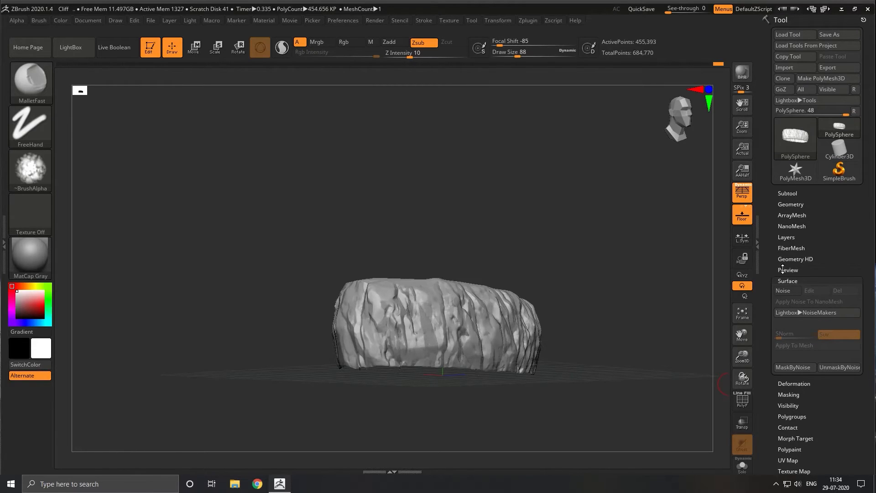
left_click(791, 208)
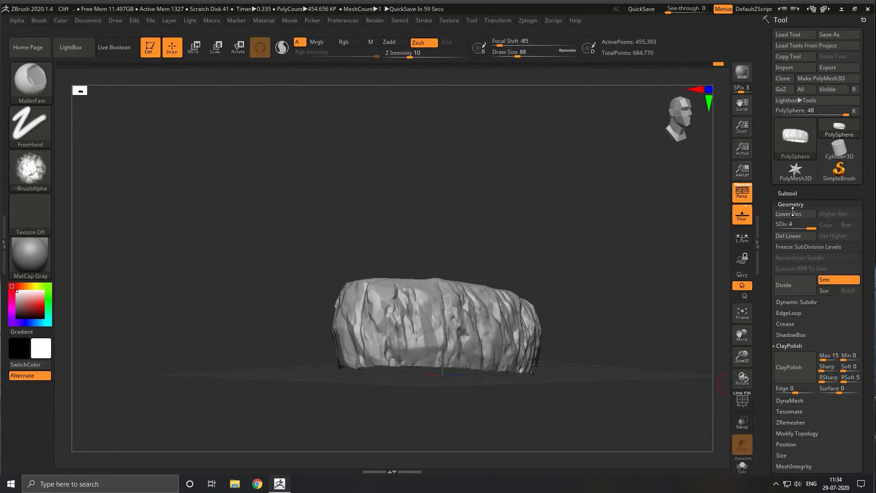
left_click(784, 434)
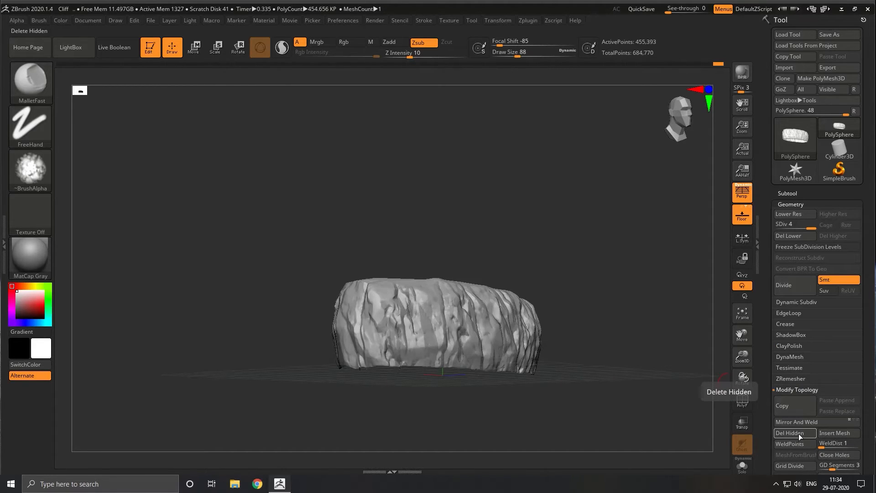
left_click(798, 434)
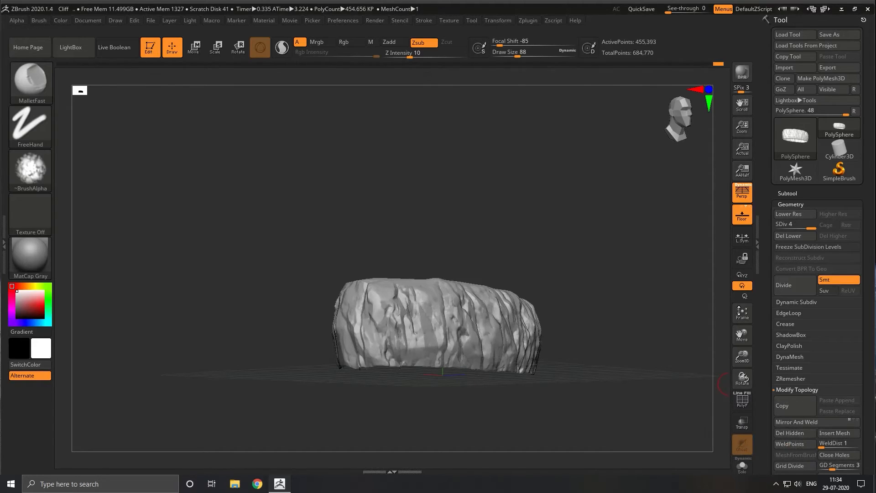
Lower the cliff to subdivision level 1 and delete the hidden underside geometry
left_click(799, 214)
left_click(799, 214)
left_click(800, 215)
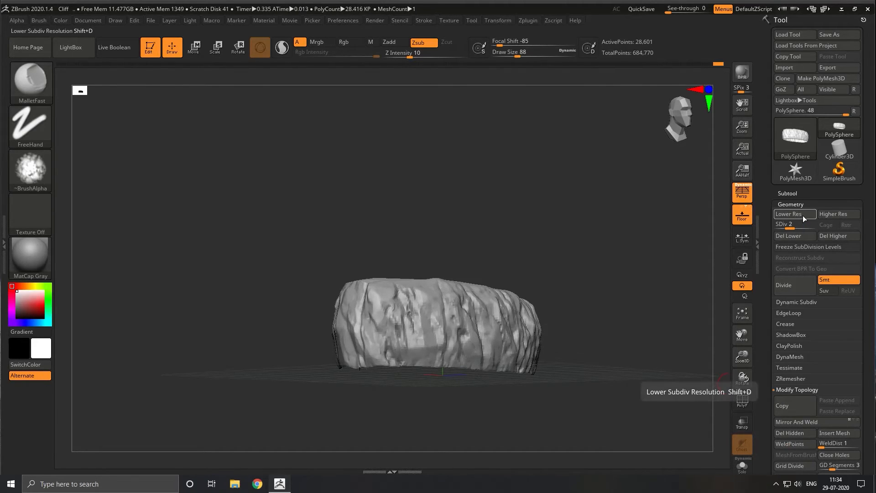
left_click(787, 433)
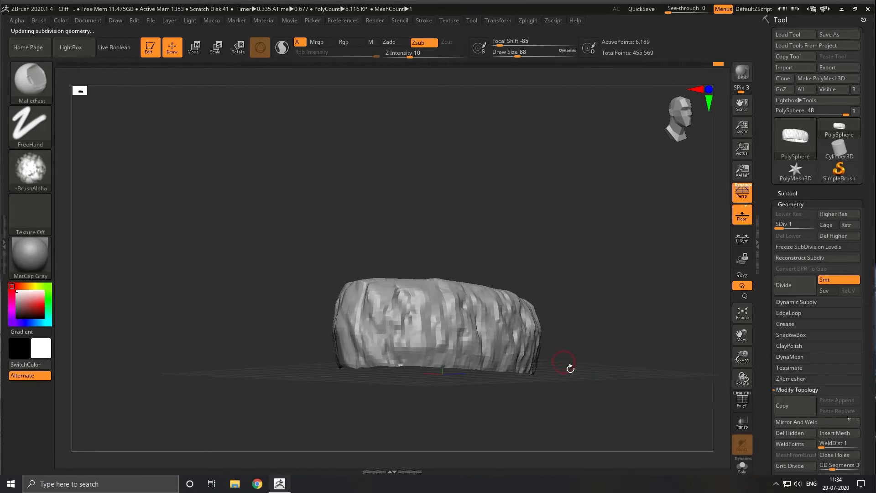
Return the cliff to subdivision level 4 and check it close up
left_click(836, 214)
left_click(836, 214)
left_click(836, 215)
left_click_drag(581, 364, 580, 393)
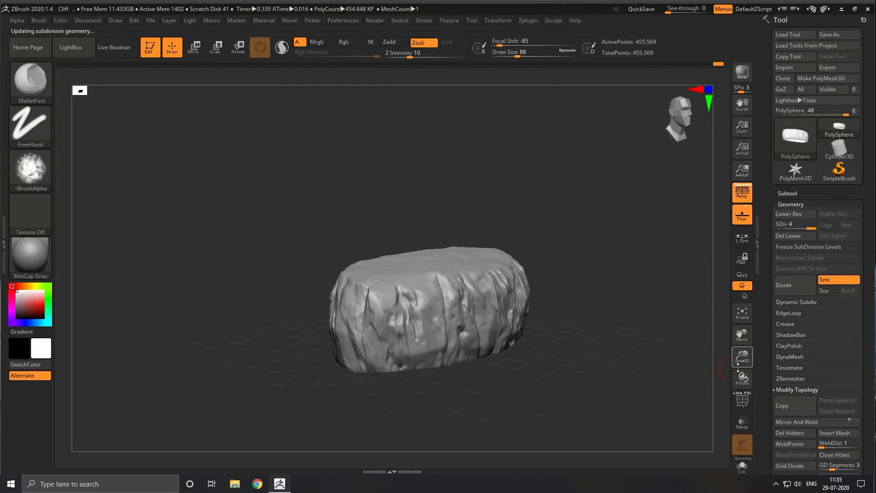
left_click_drag(738, 368, 741, 349)
left_click_drag(688, 404, 716, 413)
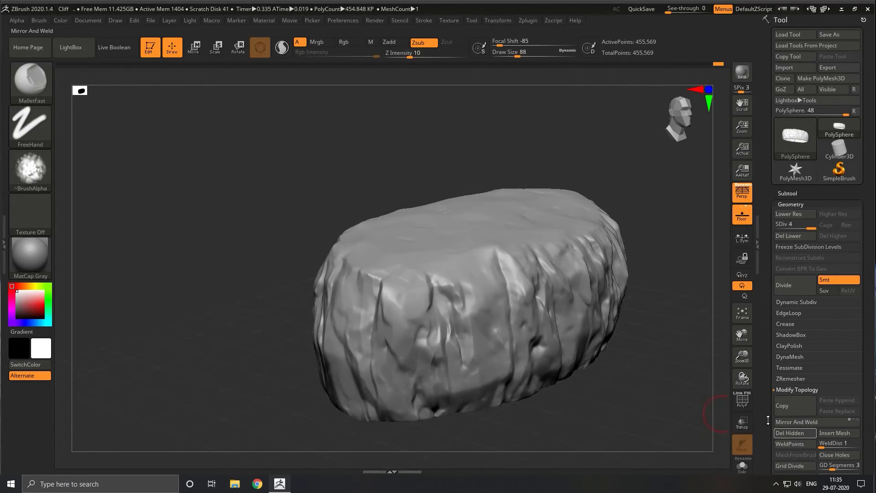
Show the polyframe and combine the cliff's top and walls into one polygroup with Auto Groups
left_click(741, 400)
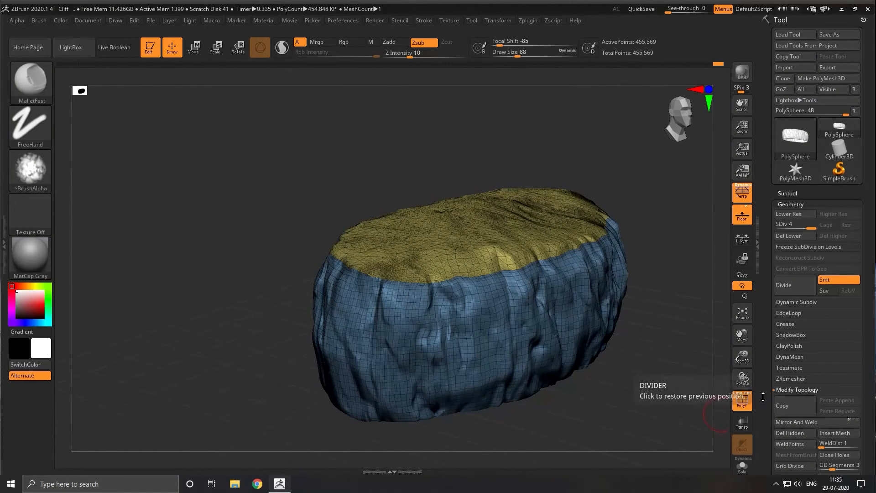
left_click_drag(763, 378, 754, 320)
left_click_drag(769, 424, 768, 377)
left_click(793, 420)
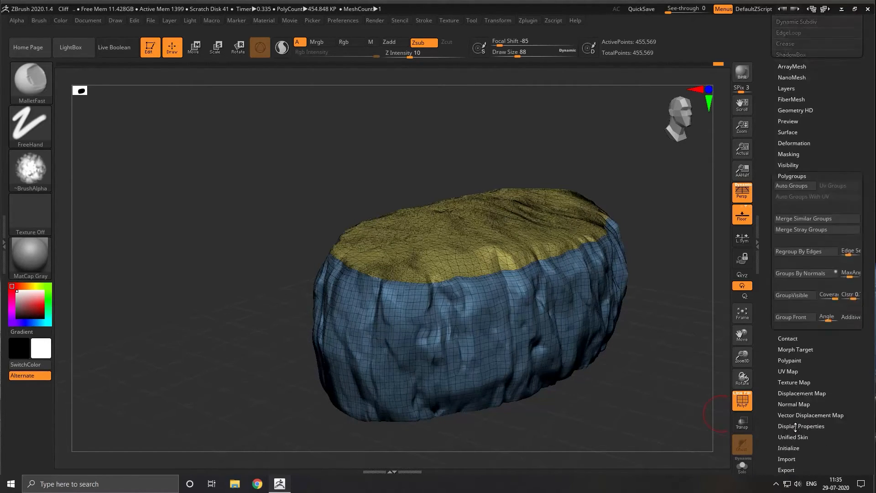
left_click_drag(774, 314, 787, 332)
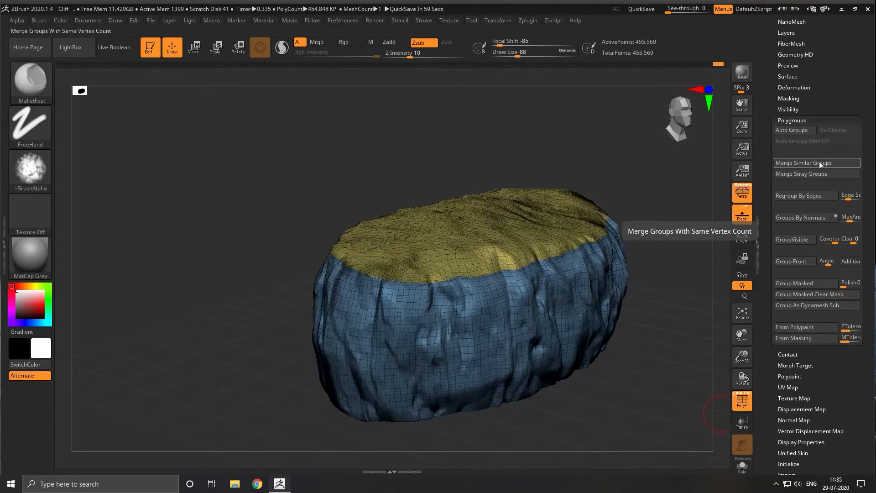
left_click(792, 131)
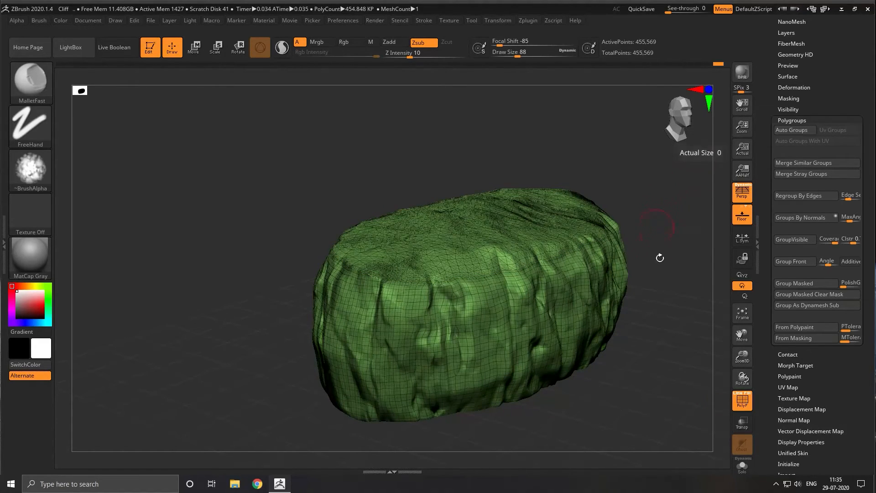
mouse_move(710, 361)
left_mouse_down()
mouse_move(714, 389)
mouse_move(712, 366)
mouse_move(697, 362)
left_mouse_up()
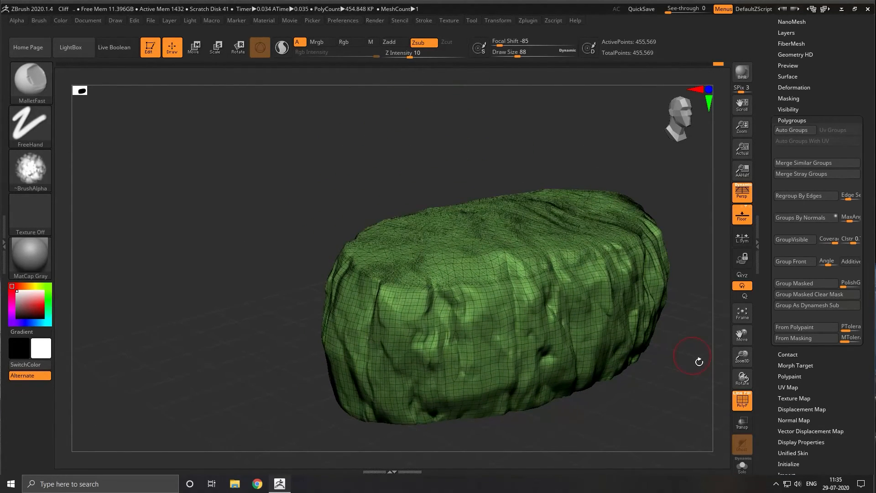
Hide the cliff's polyframe and open the tool's Surface settings
mouse_move(702, 393)
left_mouse_down("alt")
mouse_move(604, 365)
mouse_move(614, 363)
left_mouse_up("alt")
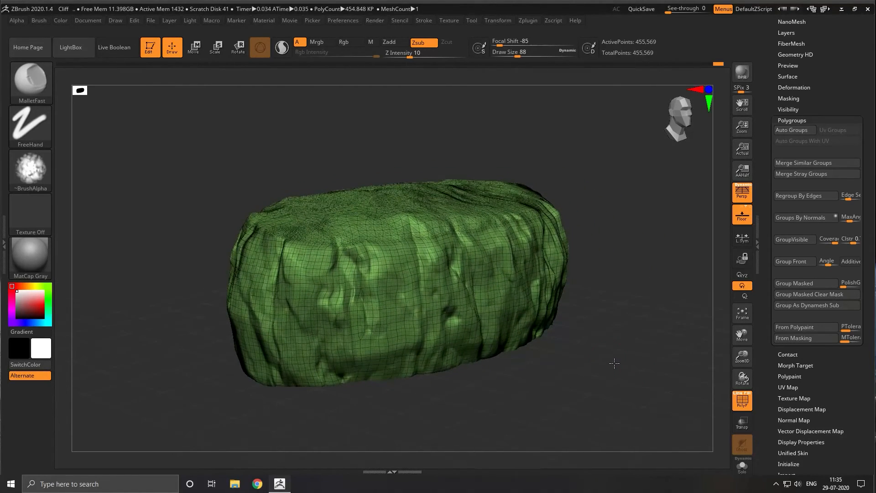
left_click(742, 400)
mouse_move(649, 387)
left_mouse_down()
mouse_move(657, 389)
mouse_move(644, 387)
left_mouse_up()
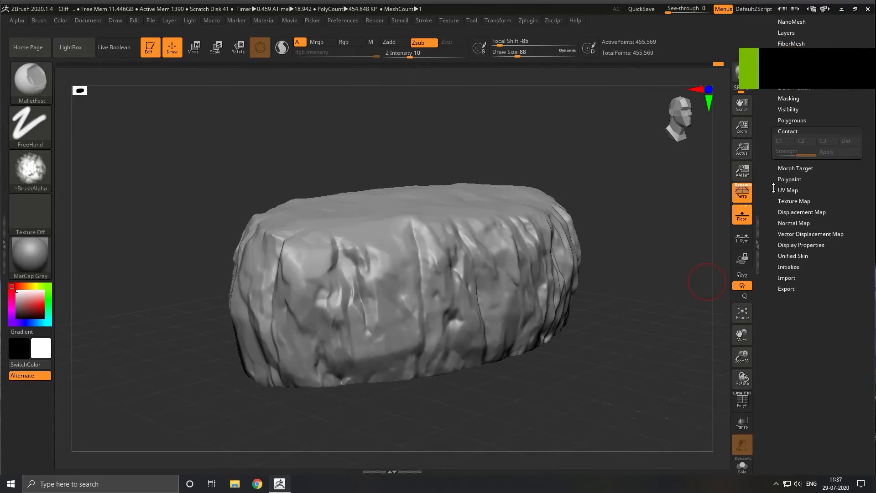
scroll(784, 260, "up", 5)
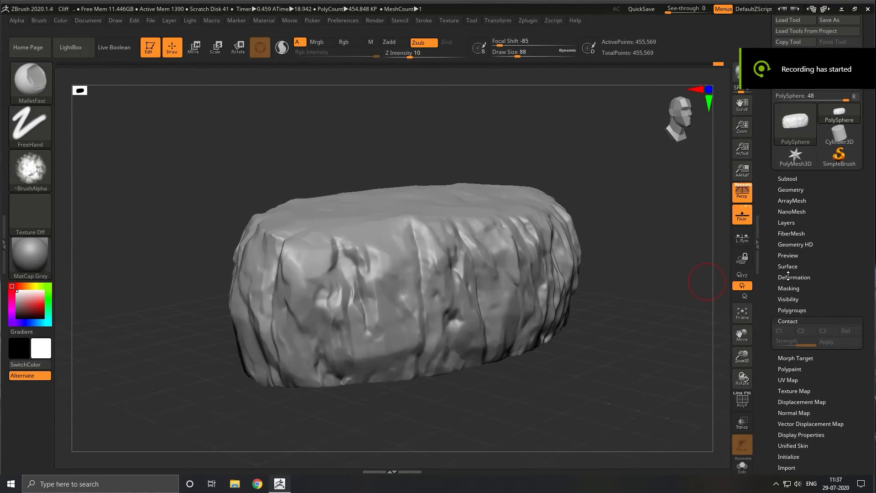
left_click(788, 269)
left_click(793, 275)
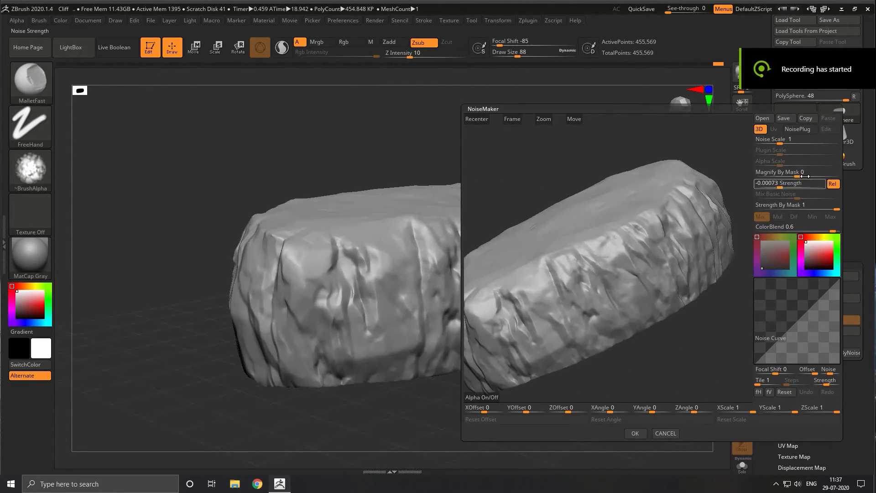
left_click(789, 129)
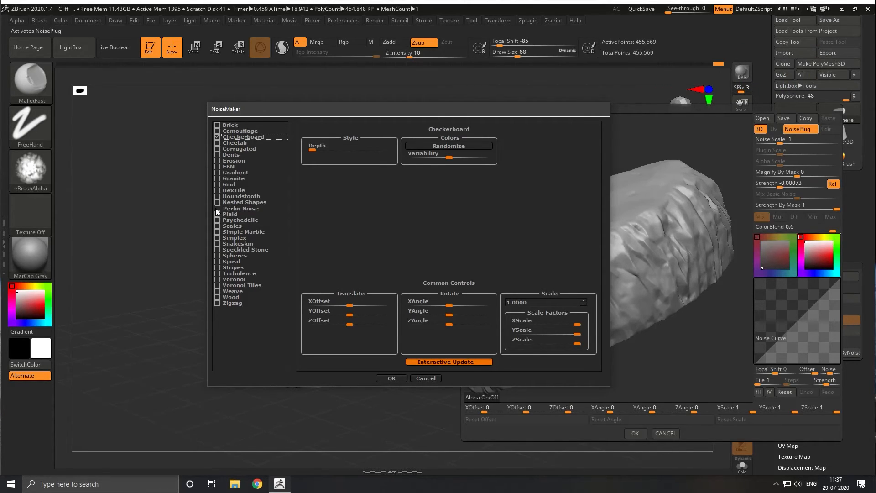
left_click(217, 209)
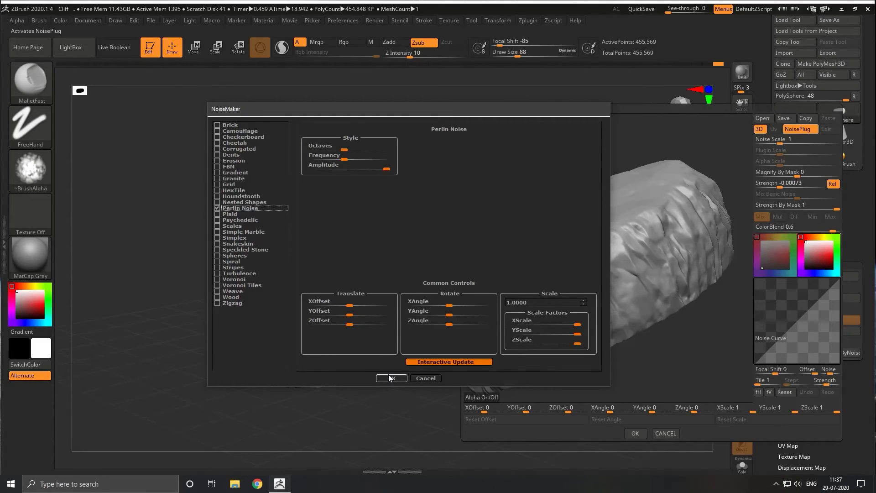
left_click(223, 161)
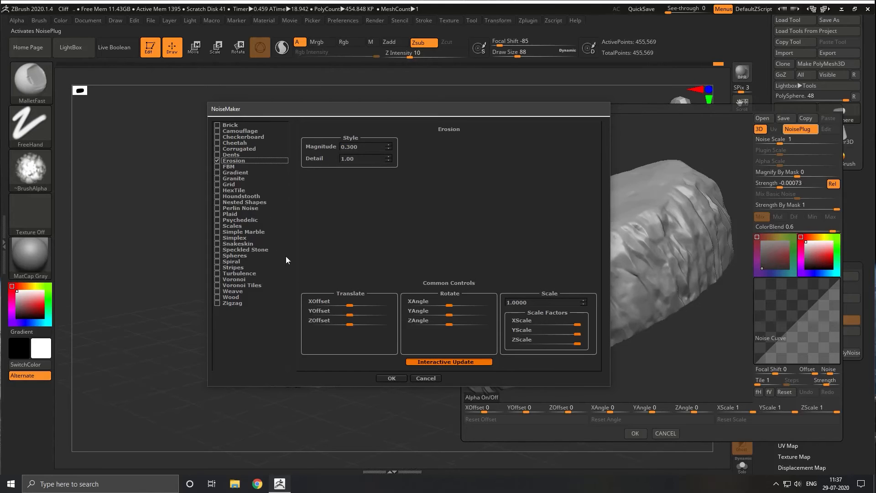
left_click(391, 378)
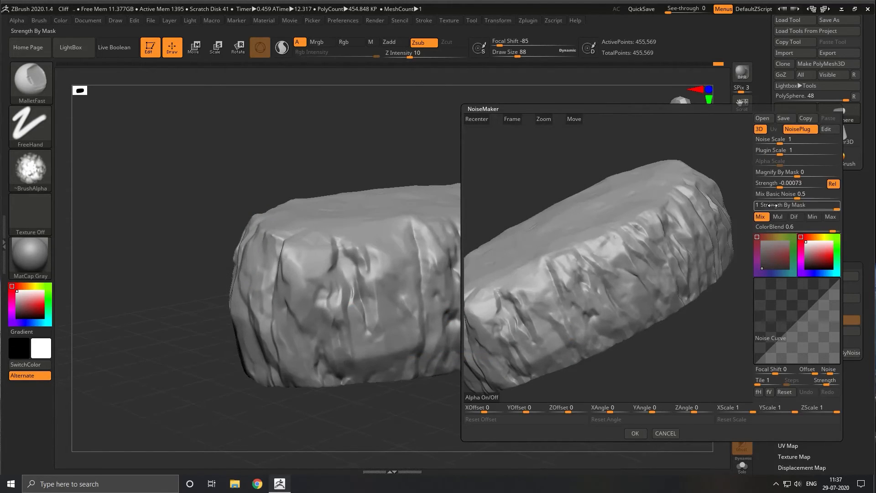
left_click(809, 185)
left_click_drag(812, 186, 812, 185)
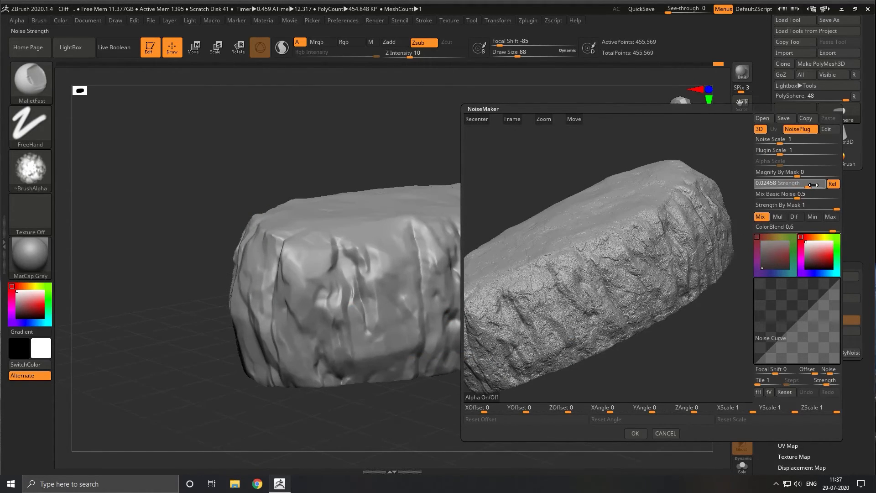
left_click(792, 143)
left_click_drag(792, 143, 770, 138)
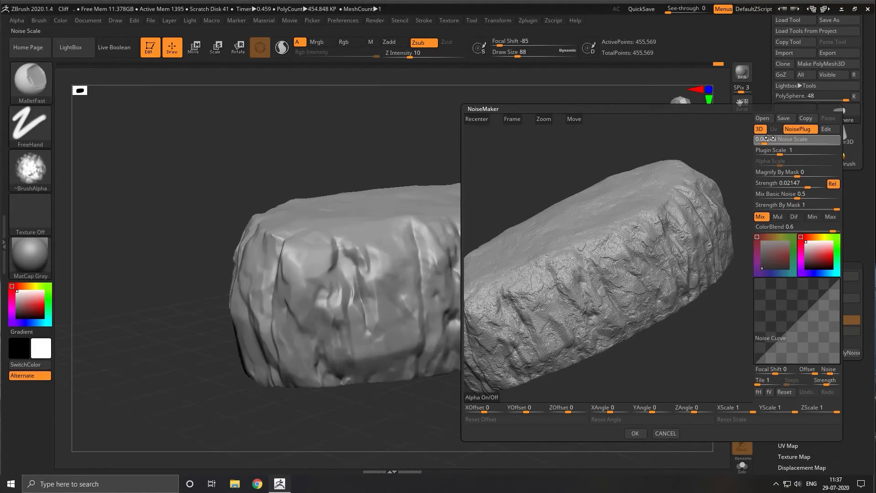
left_click(665, 433)
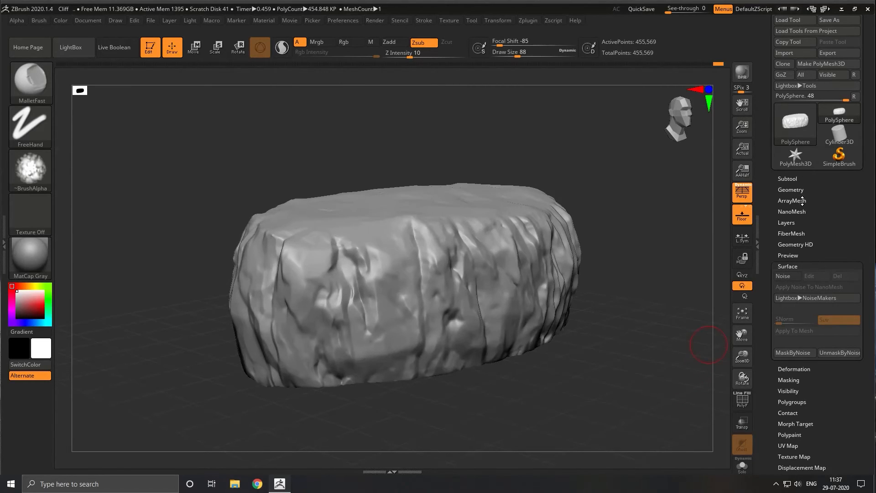
Add surface noise to the cliff using the Erosion noise plug-in with a strength of 0.0162
left_click(782, 276)
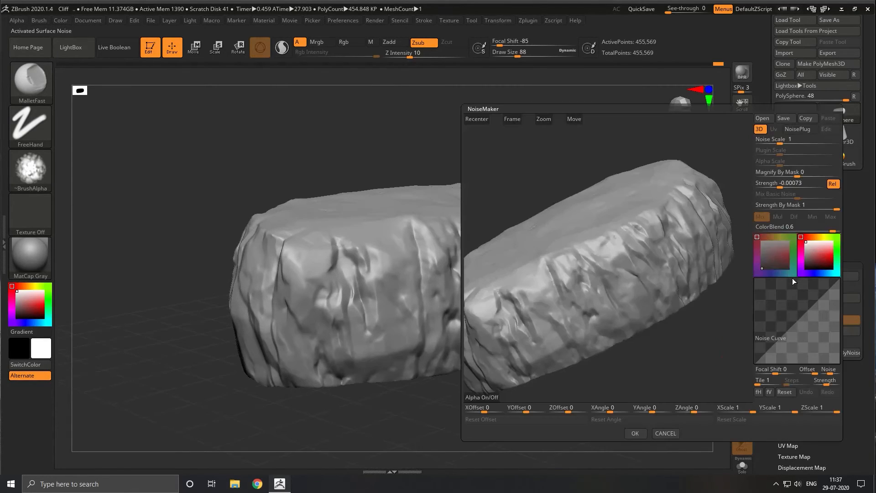
left_click(798, 129)
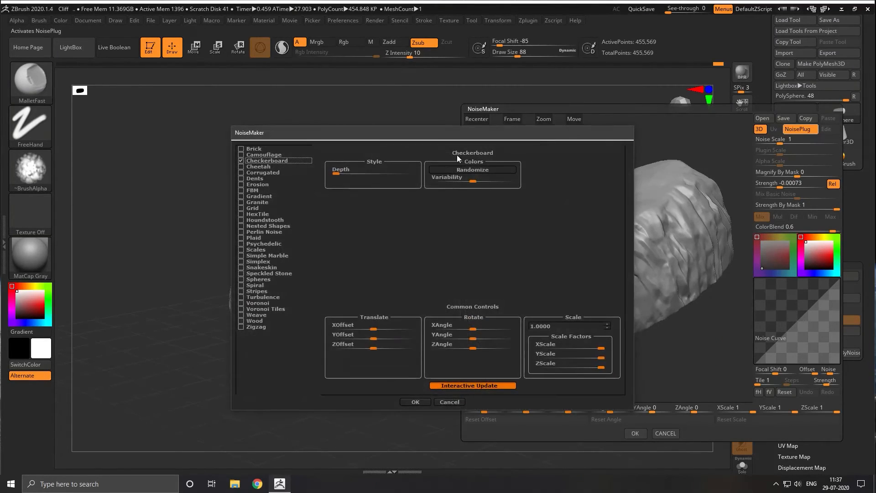
left_click(242, 185)
left_click(415, 402)
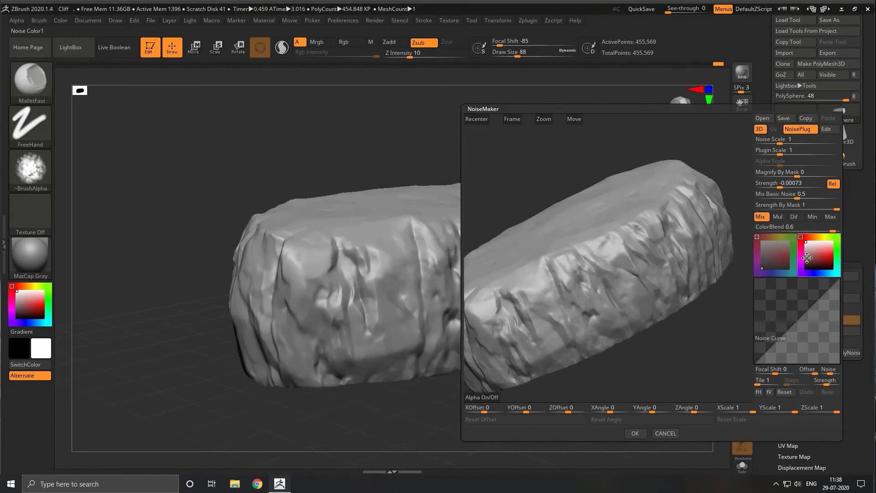
left_click_drag(785, 185, 811, 187)
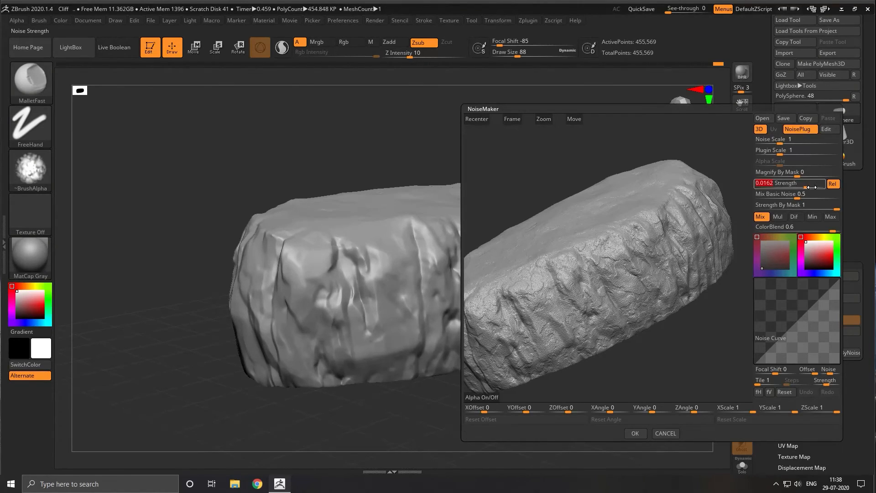
Set the noise's Plugin Scale to 1 and increase its Noise Scale
left_click_drag(791, 154, 780, 146)
left_click(789, 150)
left_click(779, 146)
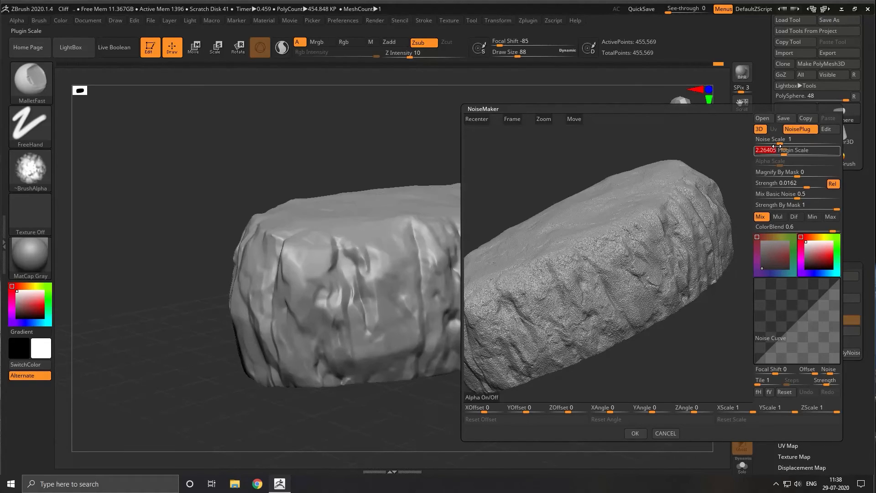
type("1")
key("Return")
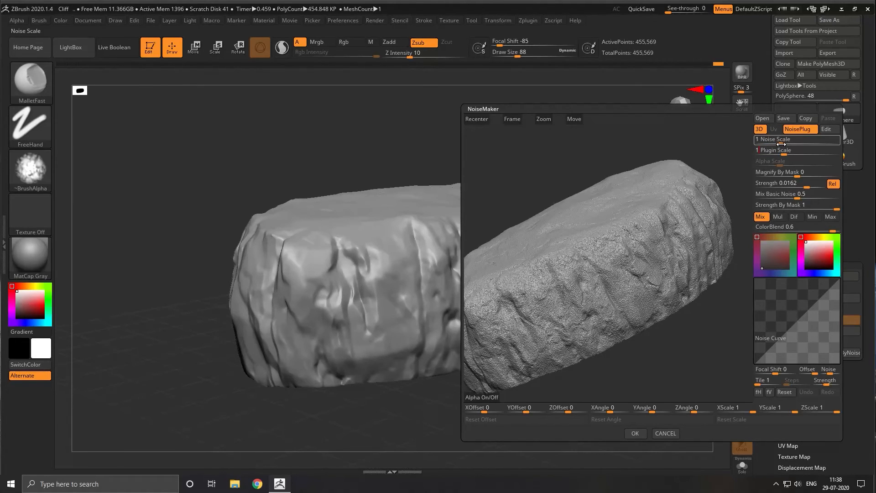
left_click_drag(783, 143, 816, 144)
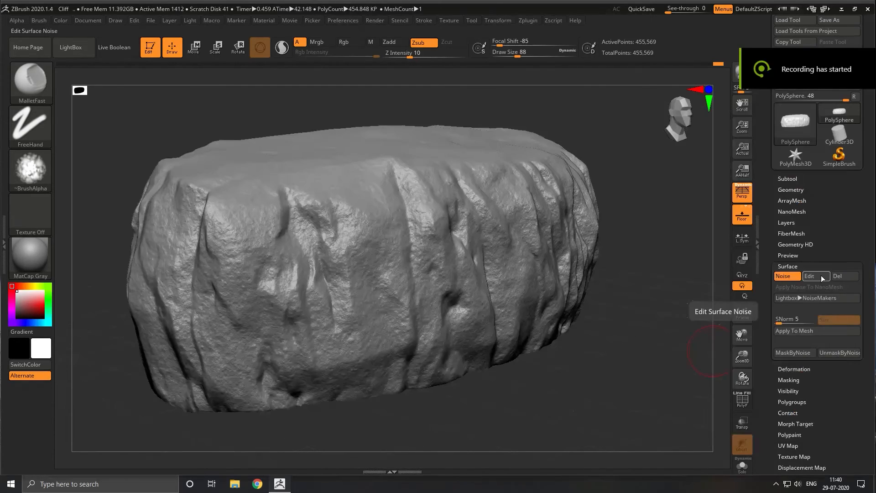
Edit the cliff's surface noise to a Noise Scale of about 64.57, apply it and check the cliff's surface
left_click(820, 275)
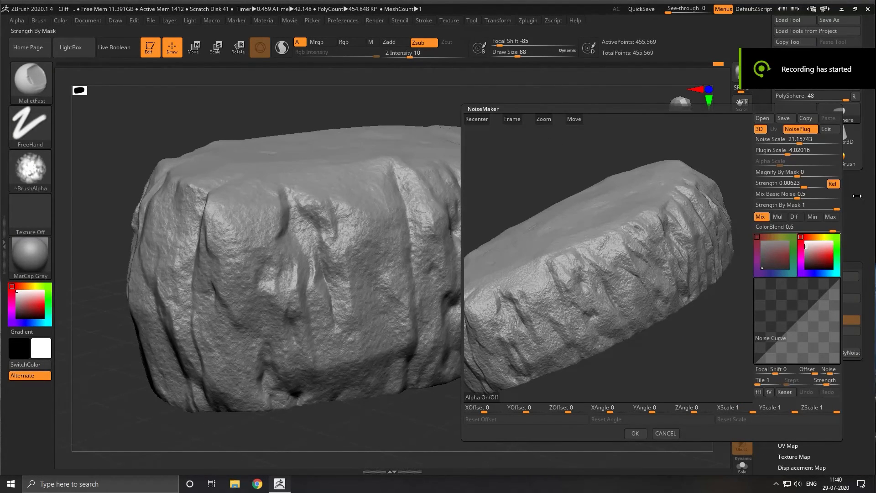
left_click_drag(808, 143, 816, 142)
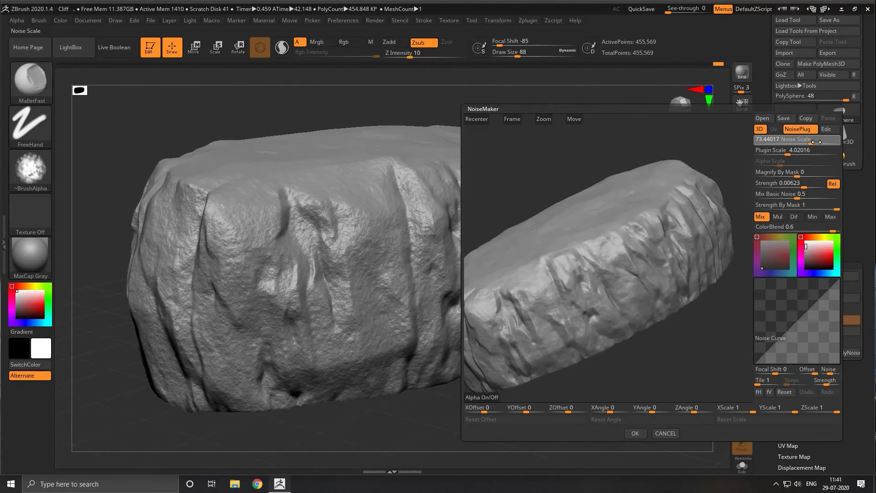
left_click_drag(816, 142, 814, 142)
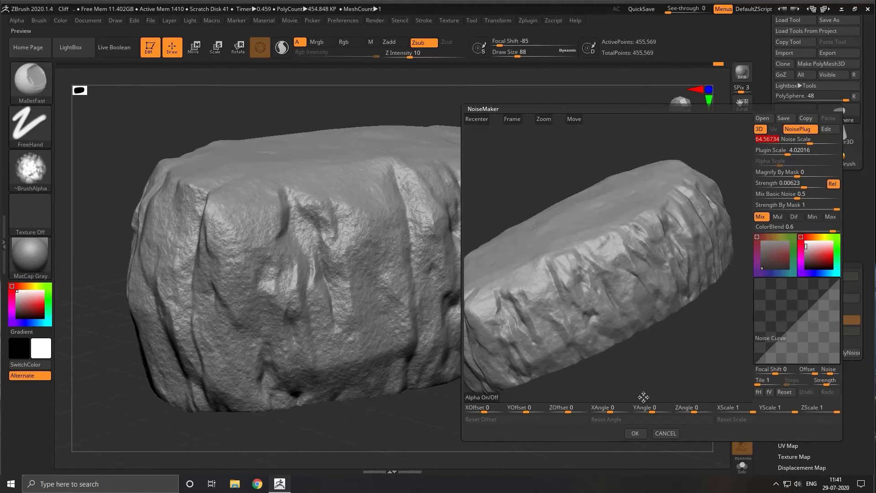
left_click(641, 434)
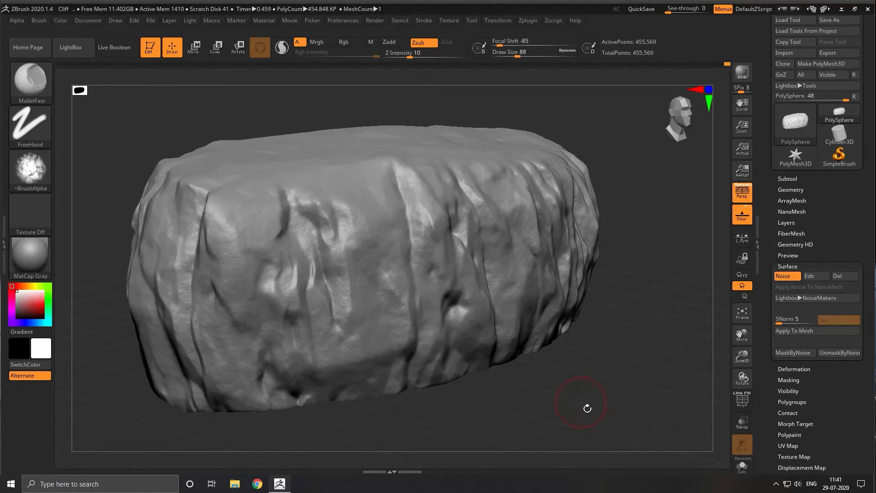
right_click_drag(588, 417, 547, 383, "ctrl")
mouse_move(604, 365)
right_mouse_down("ctrl")
mouse_move(690, 435)
mouse_move(673, 378)
mouse_move(675, 414)
mouse_move(573, 355)
mouse_move(566, 367)
mouse_move(548, 365)
mouse_move(593, 366)
mouse_move(608, 377)
mouse_move(556, 343)
right_mouse_up("ctrl")
right_click_drag(648, 379, 596, 365, "ctrl")
right_click_drag(645, 394, 585, 392)
right_click_drag(640, 436, 455, 337, "alt")
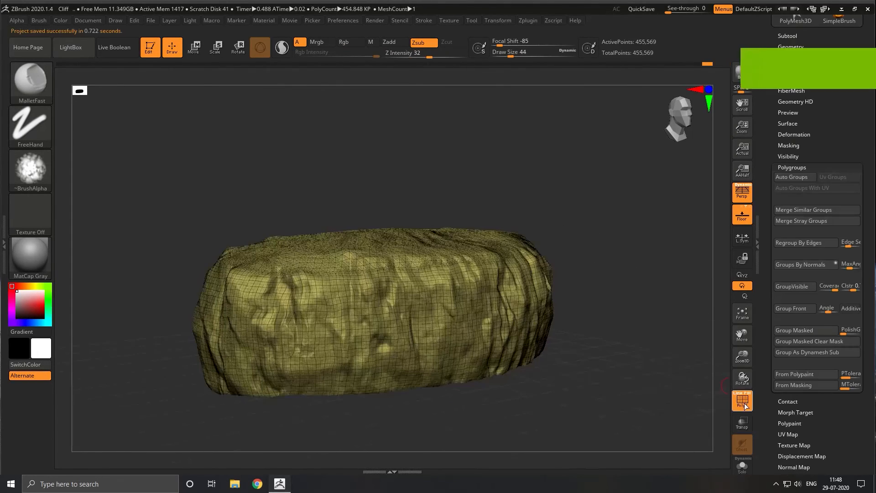
Lower the cliff to subdivision level 1 and check its base topology
right_click_drag(645, 389, 654, 394)
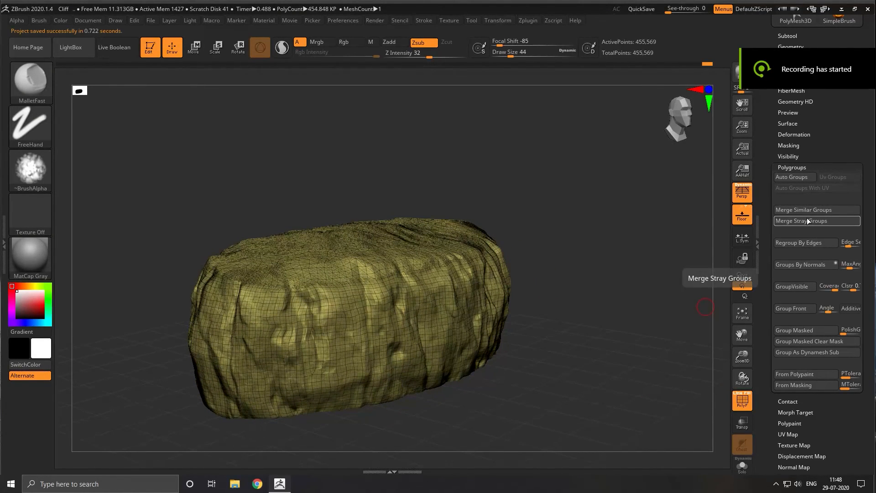
right_click_drag(661, 320, 723, 282)
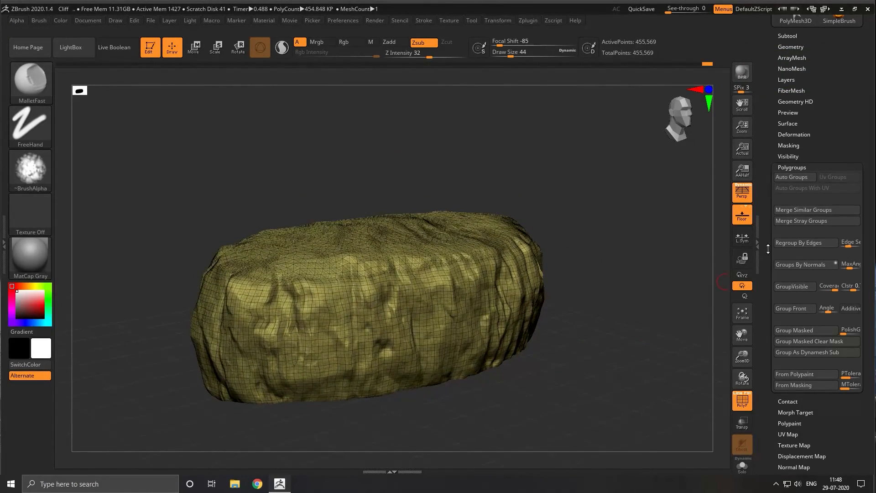
left_click_drag(770, 232, 773, 283)
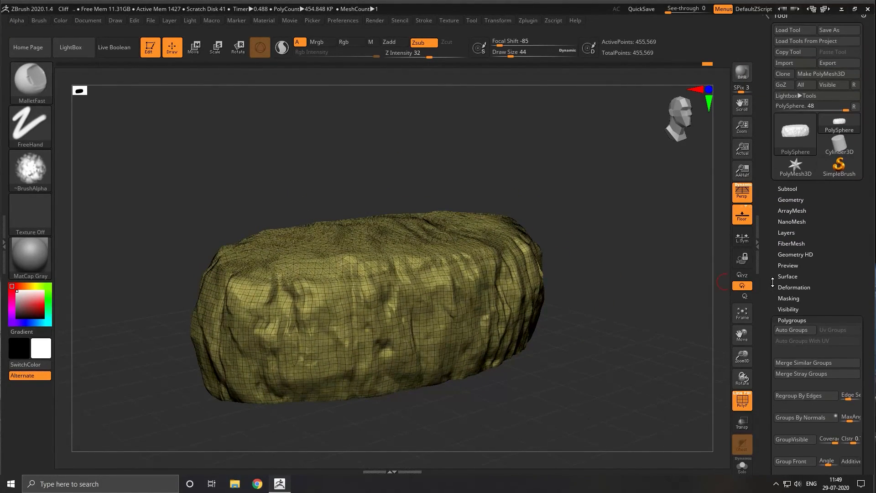
left_click(792, 199)
left_click(802, 209)
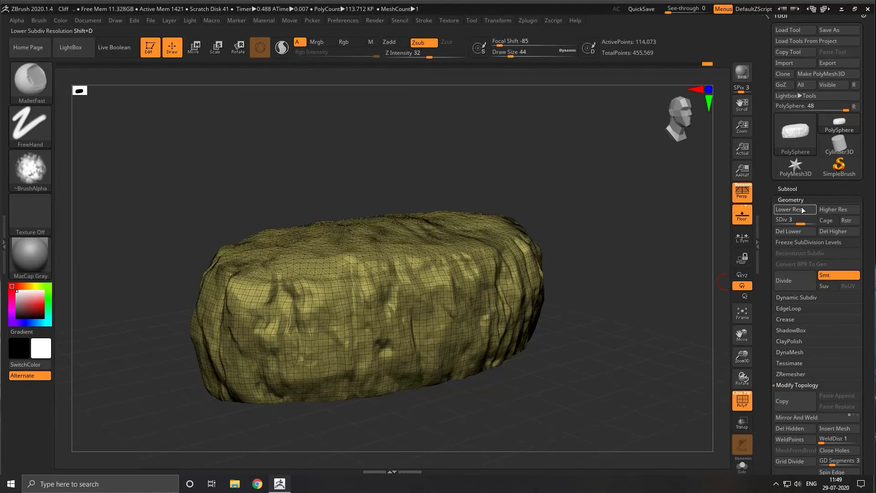
left_click(802, 209)
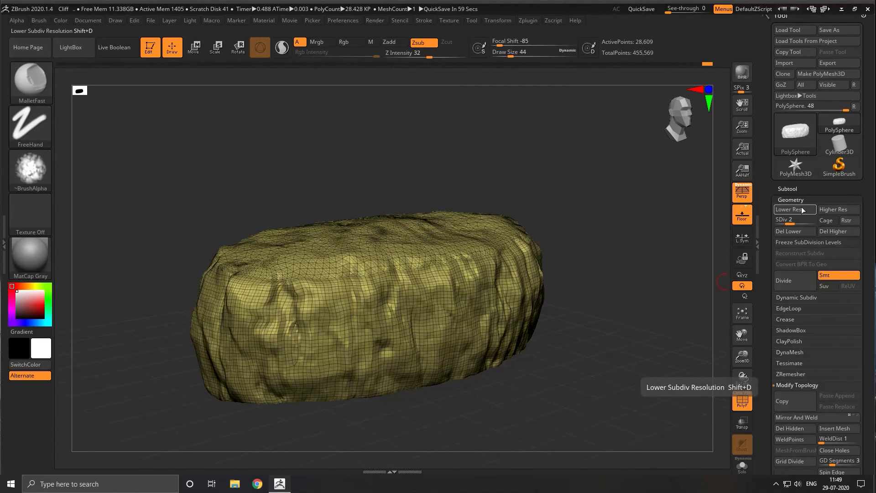
left_click(801, 209)
mouse_move(609, 327)
left_mouse_down()
mouse_move(622, 352)
mouse_move(660, 337)
mouse_move(645, 326)
mouse_move(655, 322)
mouse_move(614, 333)
left_mouse_up()
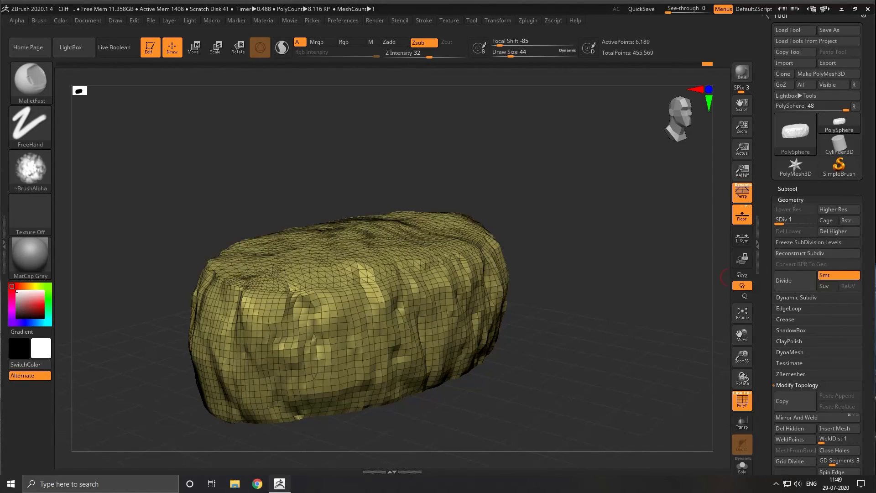